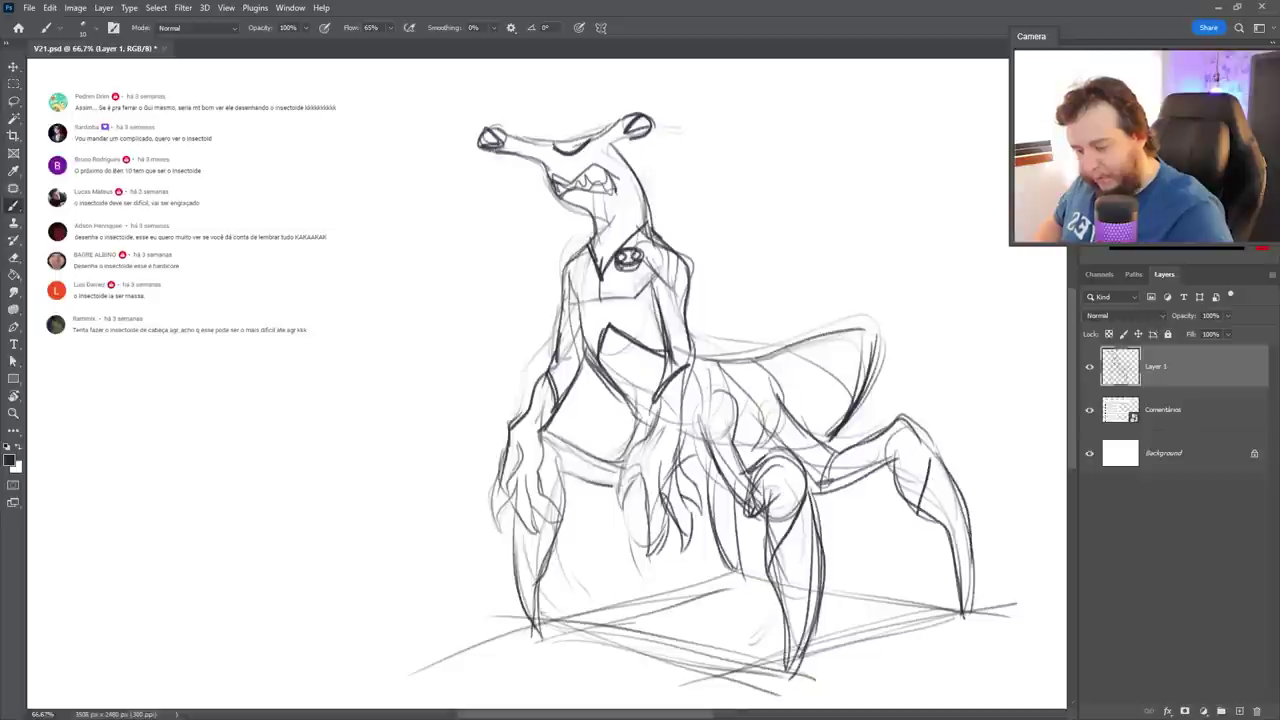
Sketch darker strokes on the front and middle legs, the abdomen outline and the lower body.
drag(549, 542, 543, 640)
drag(738, 526, 744, 585)
drag(816, 346, 808, 428)
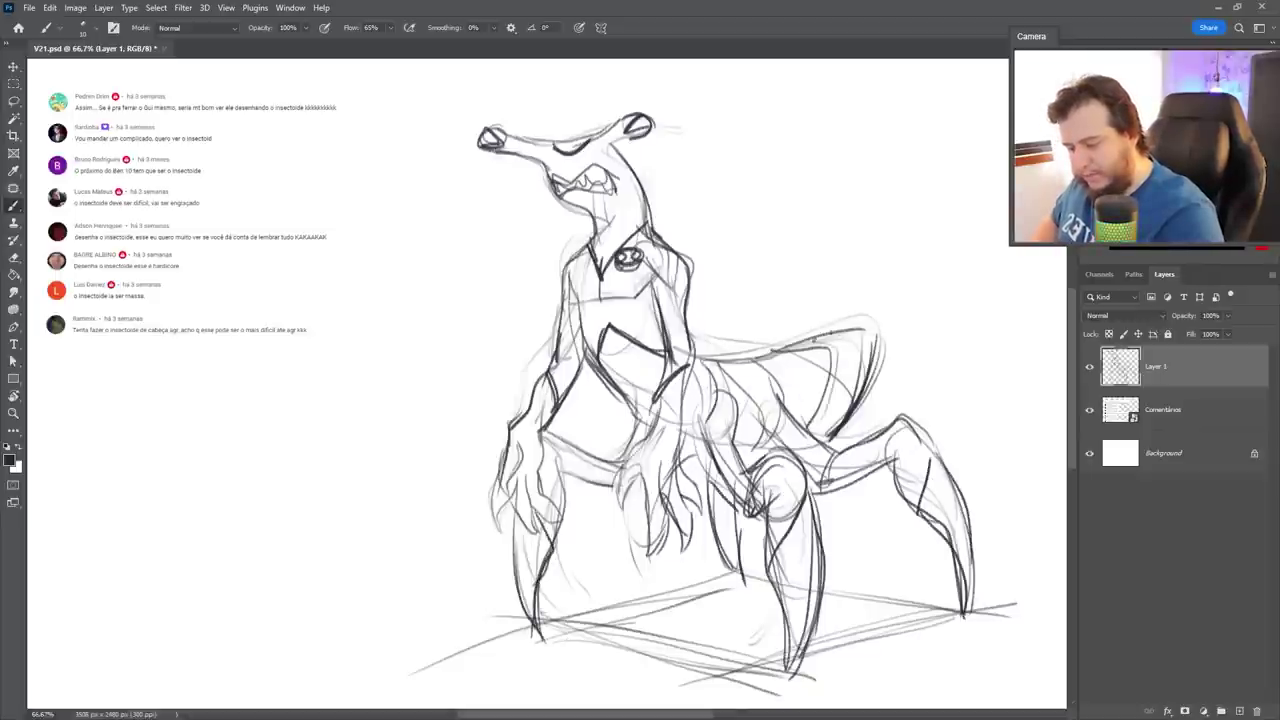
drag(814, 340, 869, 366)
drag(722, 441, 780, 441)
drag(677, 437, 703, 441)
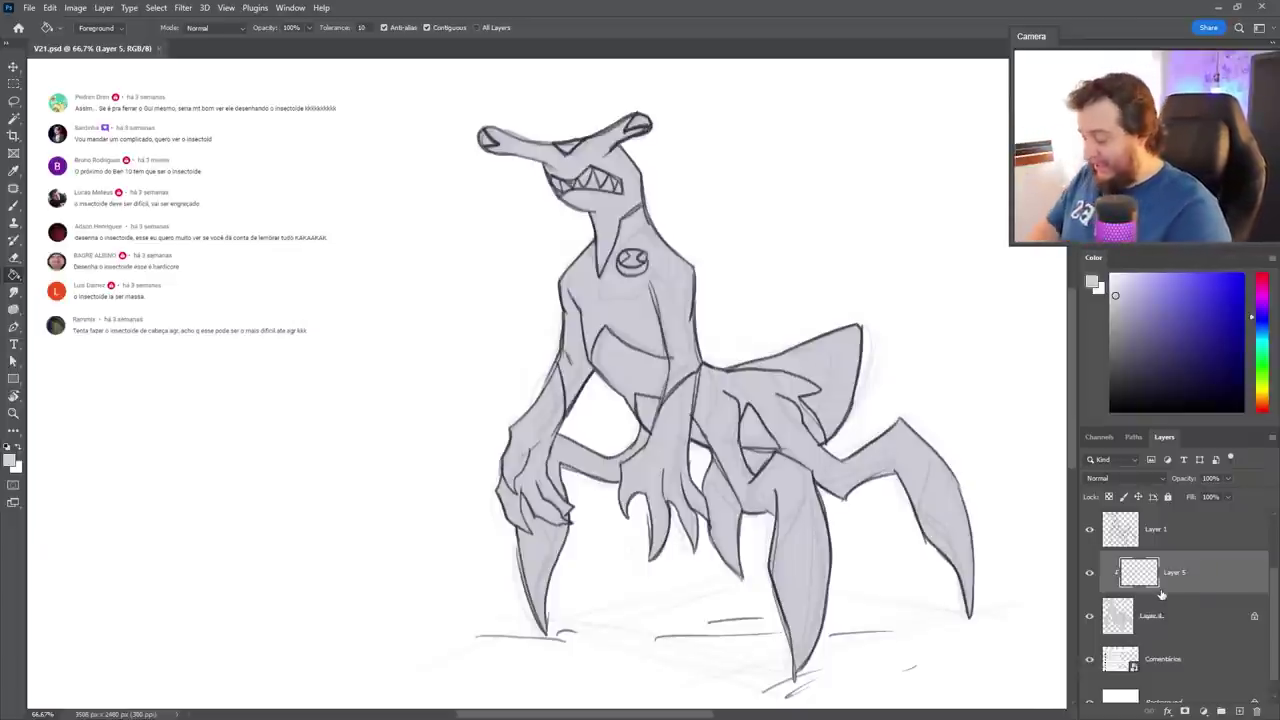
Fill the clipped Layer 5 over the creature's silhouette with green, trying several shades before settling on a muted greyish green.
click(1259, 365)
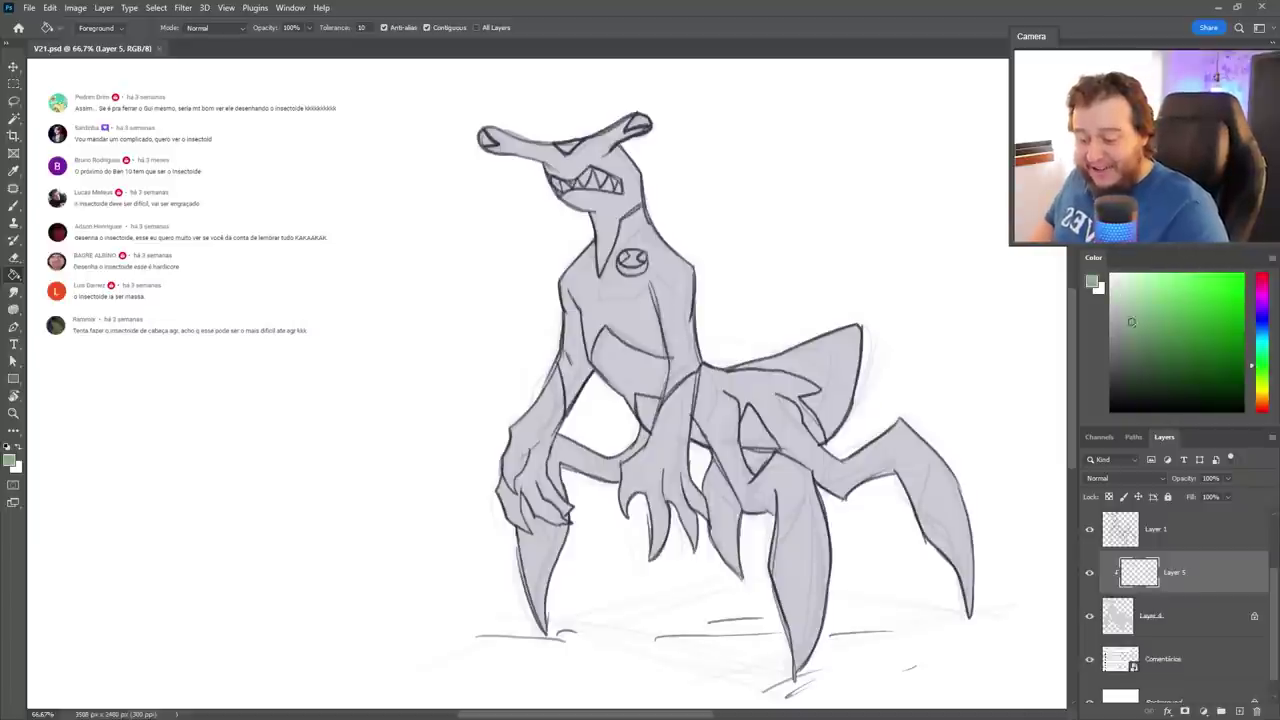
drag(1131, 321, 1144, 335)
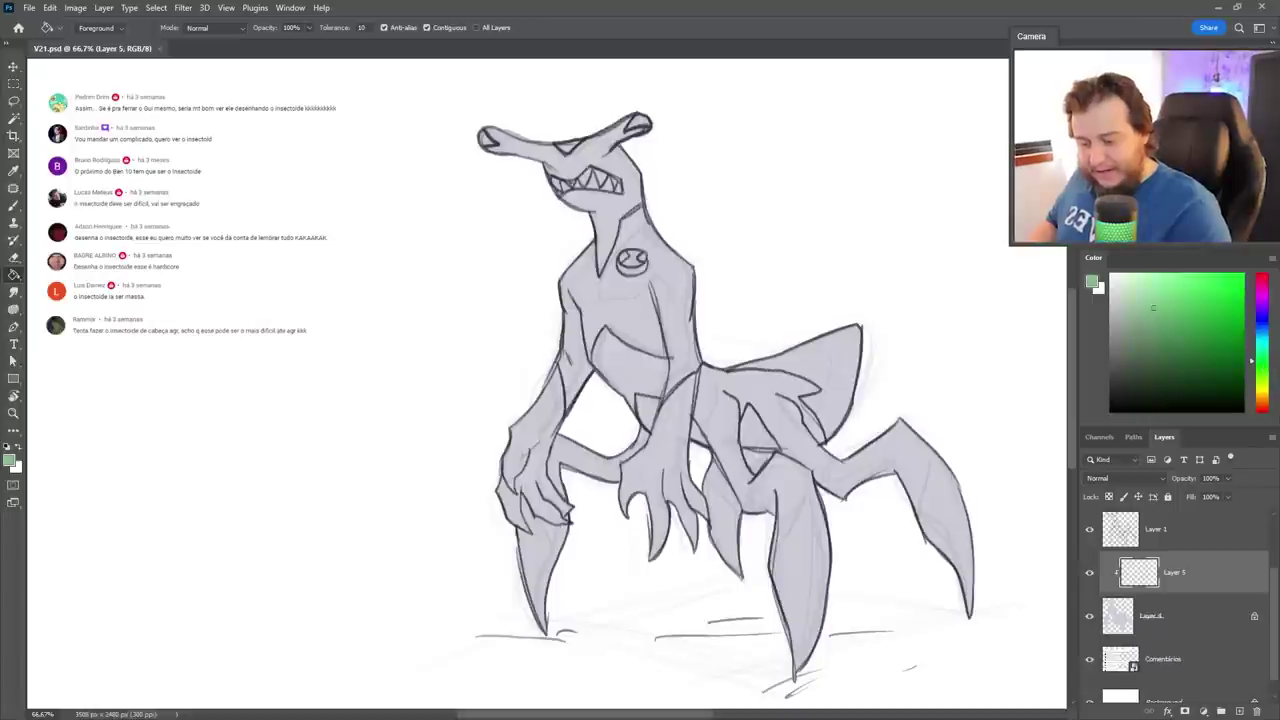
click(797, 498)
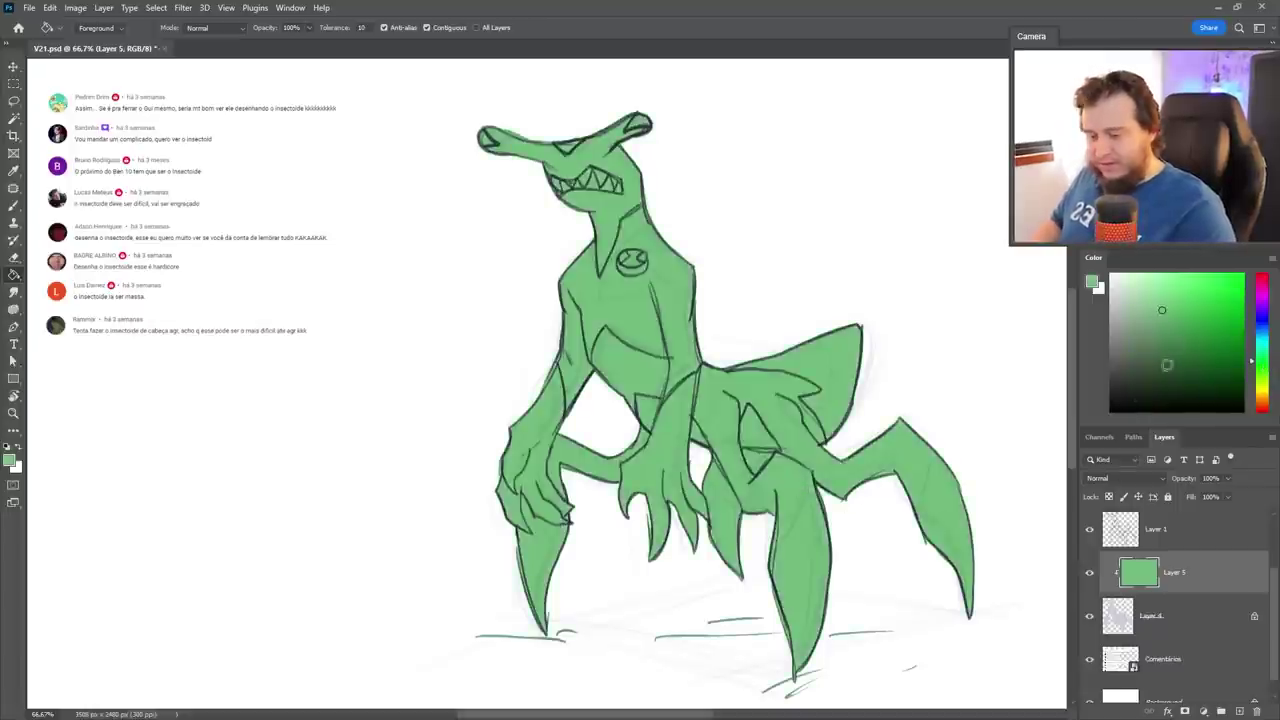
click(789, 402)
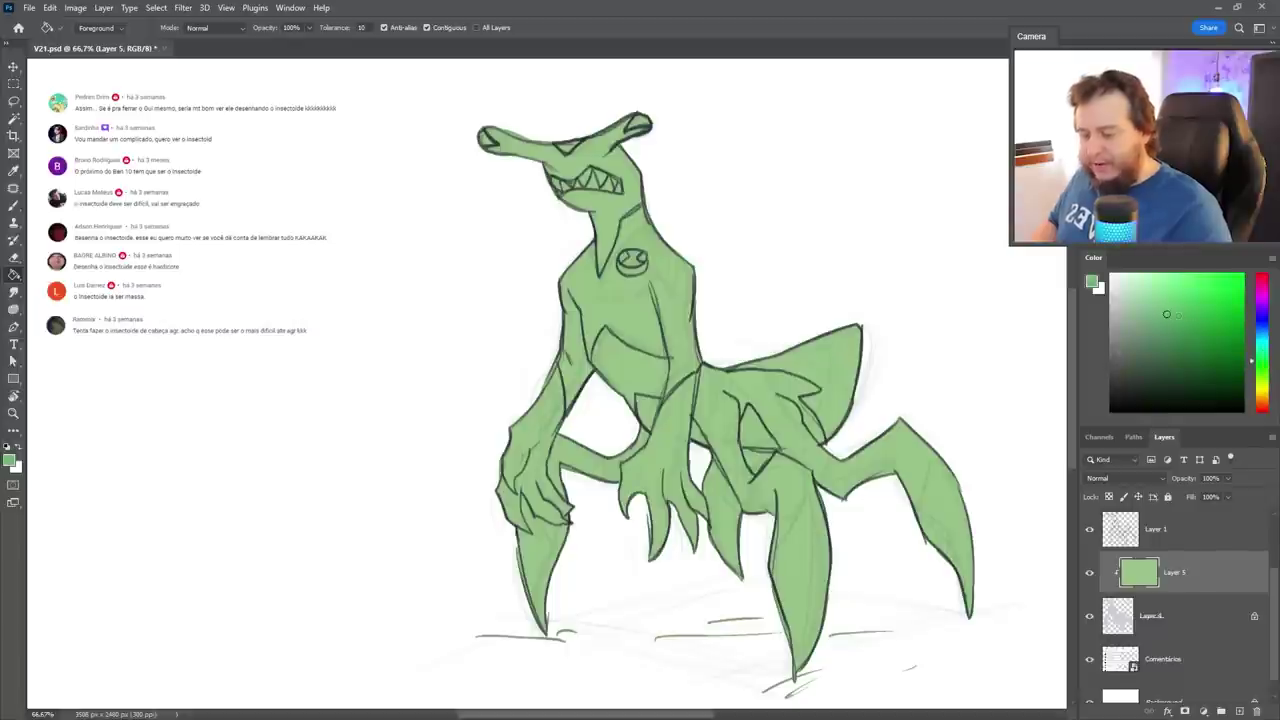
click(735, 532)
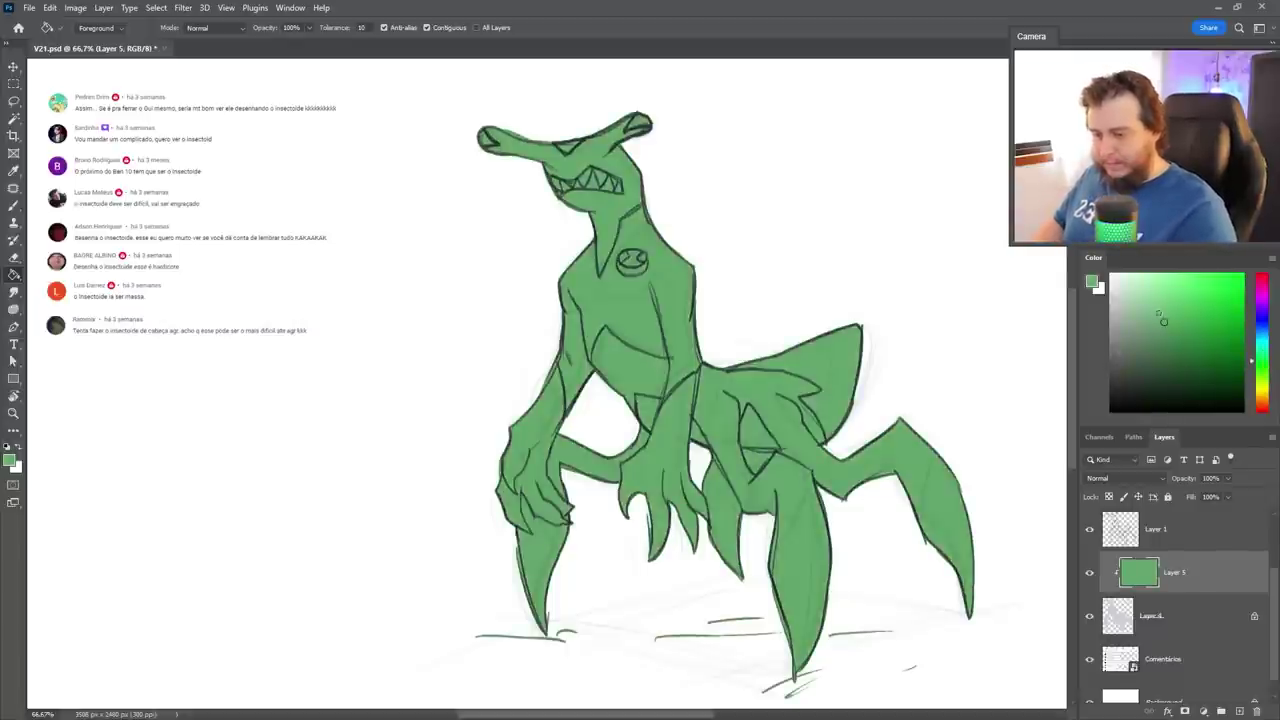
click(1141, 302)
click(985, 433)
click(791, 395)
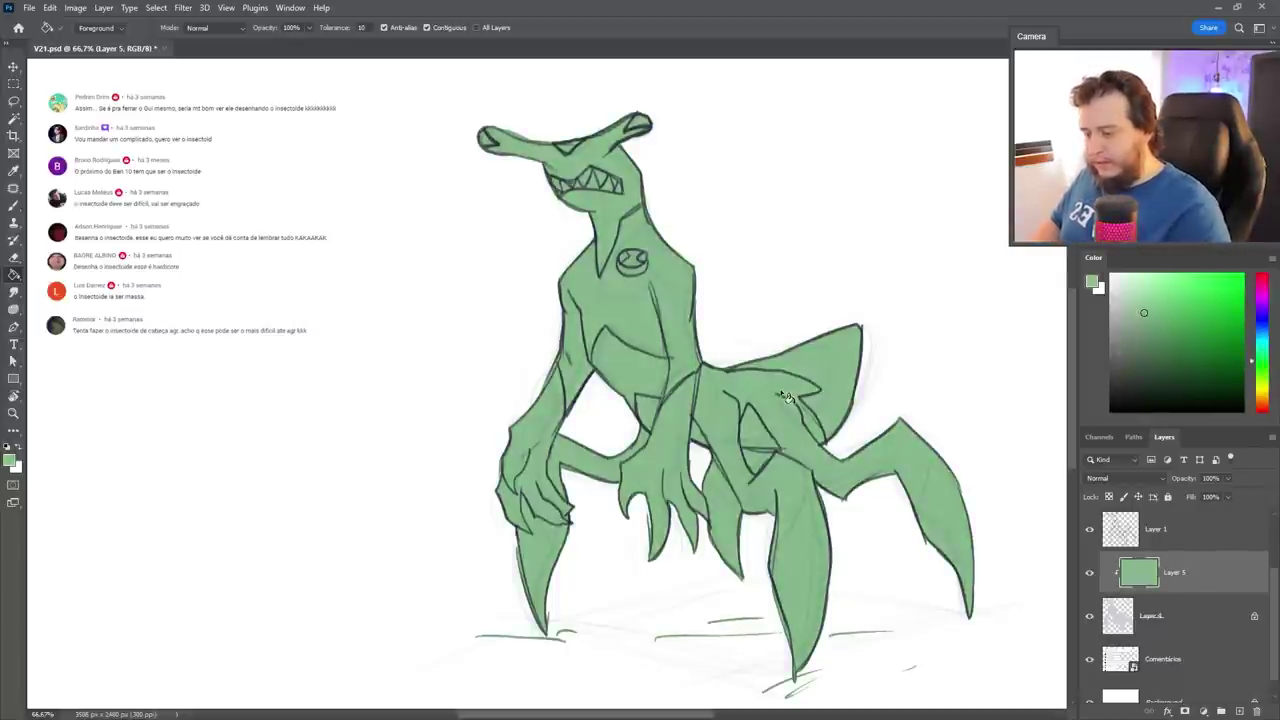
click(1143, 319)
click(985, 440)
Add a clipped layer above the green fill and paint the raised abdomen dark grey with the brush.
click(1239, 711)
drag(1179, 626, 1179, 632)
drag(1179, 628, 1180, 550)
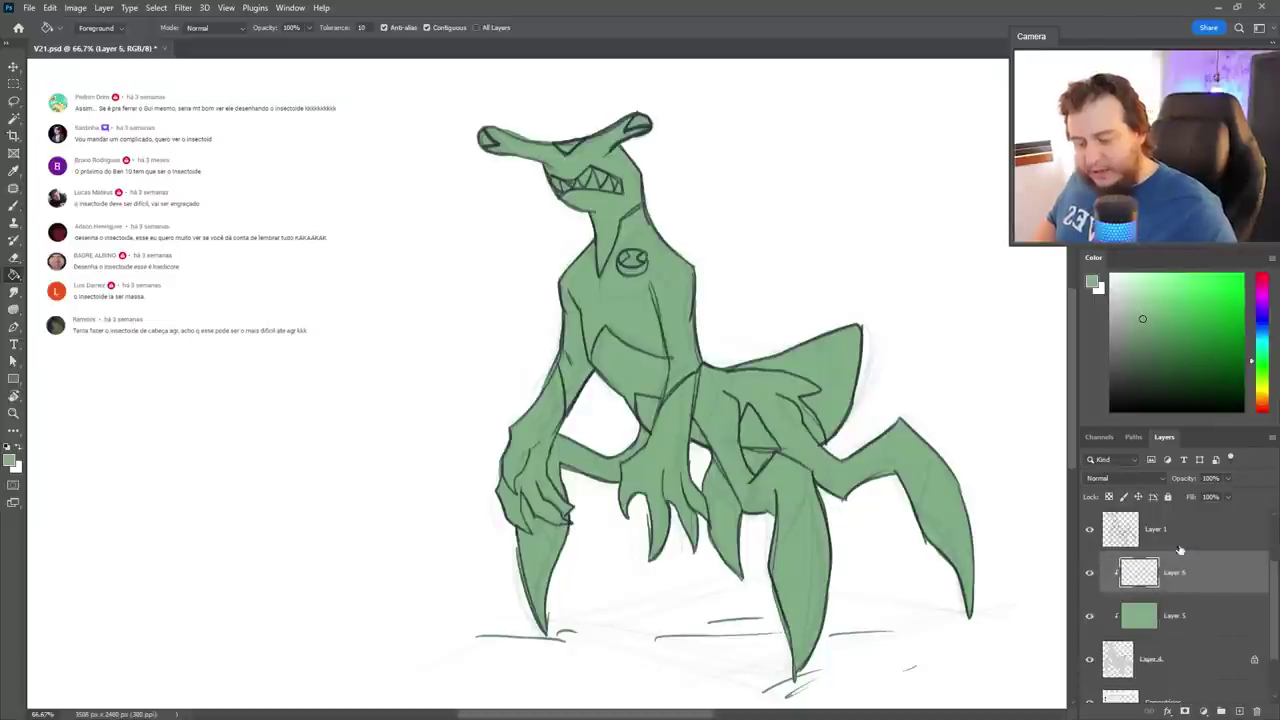
click(1264, 318)
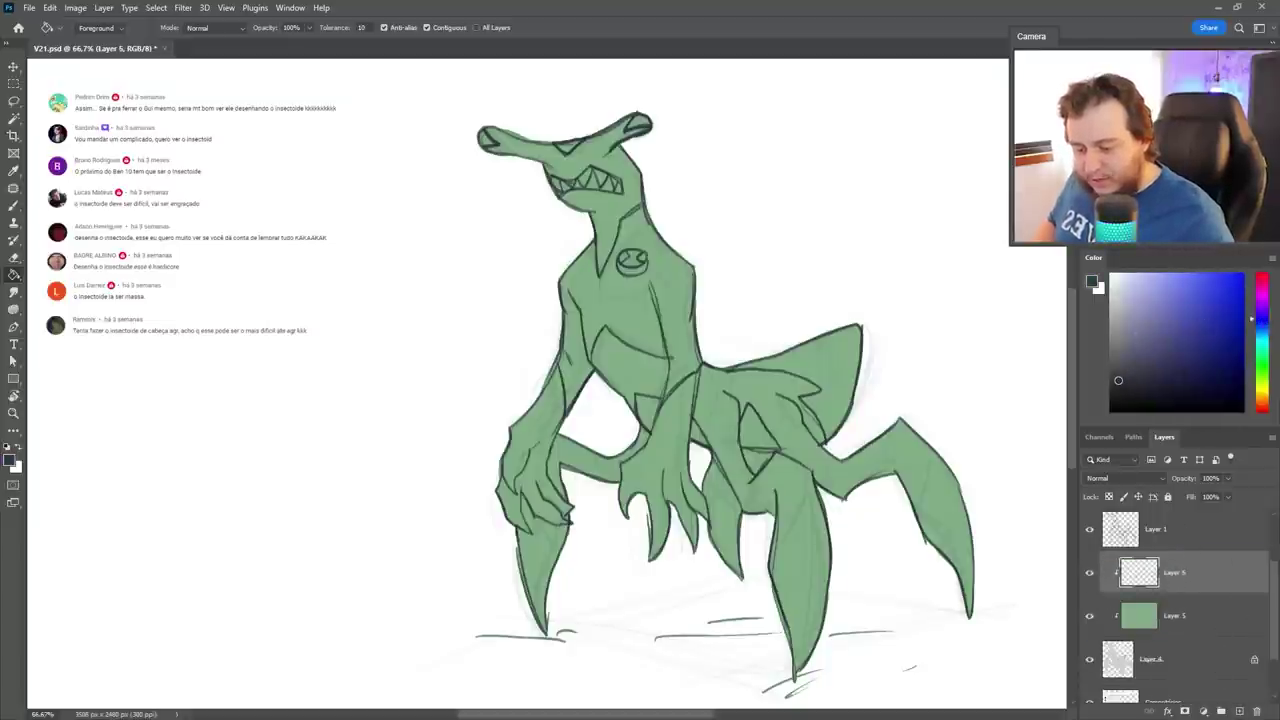
key(b)
right_click(857, 449)
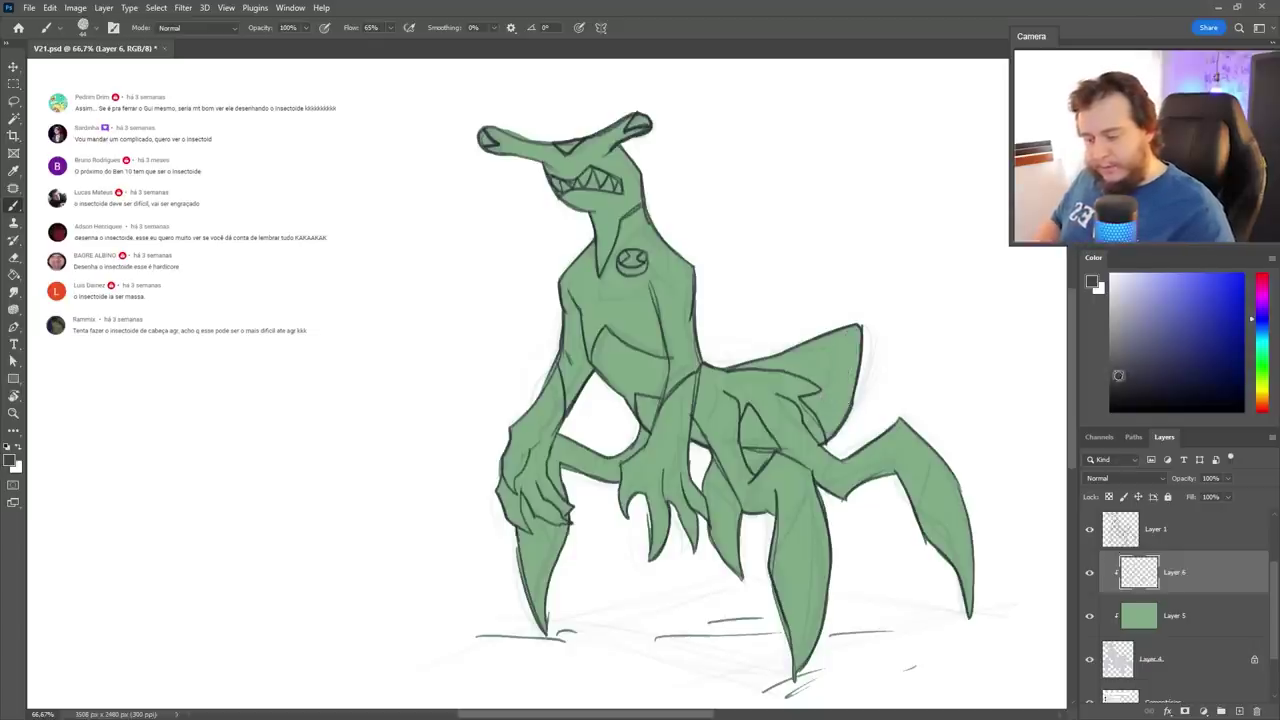
drag(757, 352, 850, 398)
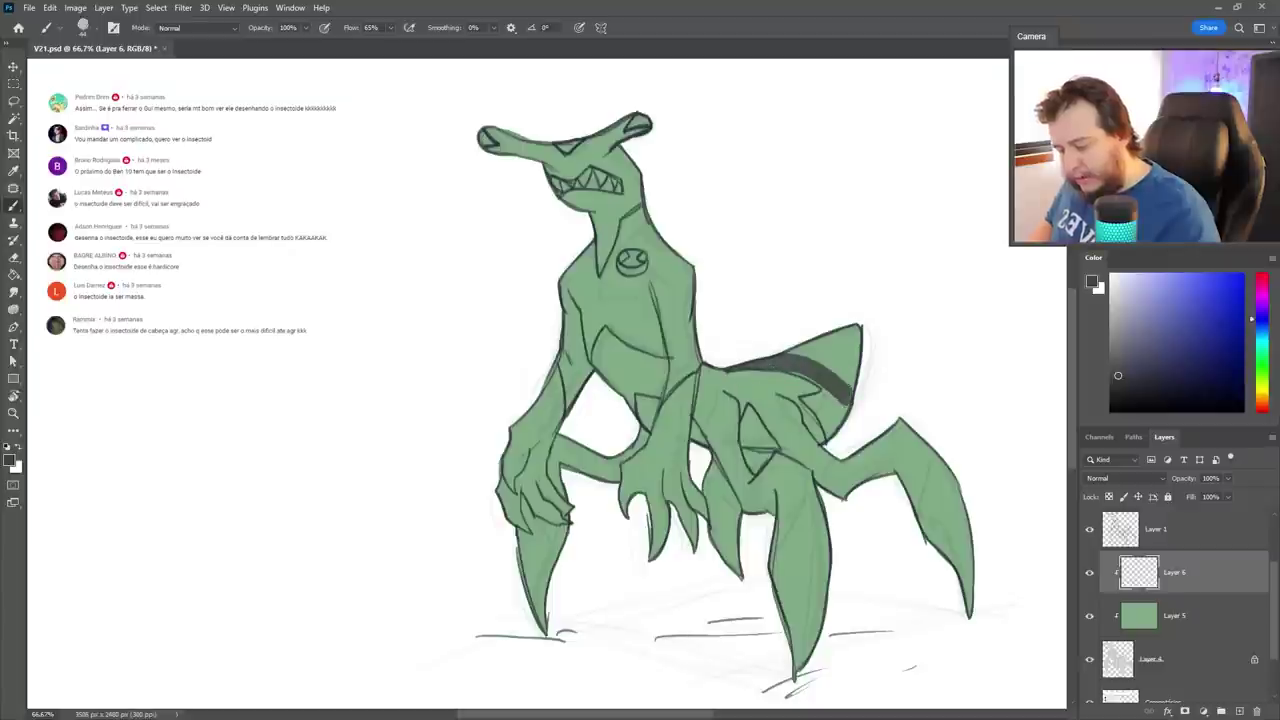
mouse_move(786, 356)
mouse_down()
mouse_move(858, 332)
mouse_move(860, 408)
mouse_up()
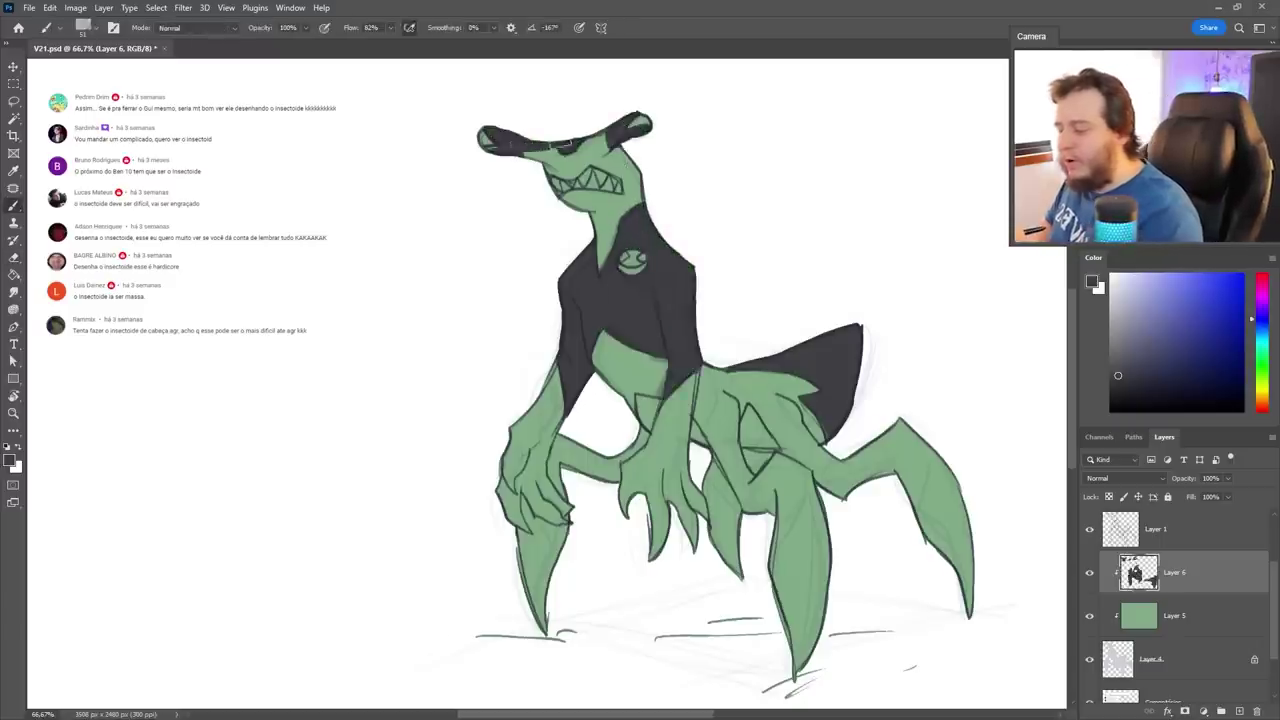
Paint the dark marking across the brow and eye stalks, and trim it back from the face with the Chalky Square Clássico eraser.
drag(564, 157, 607, 135)
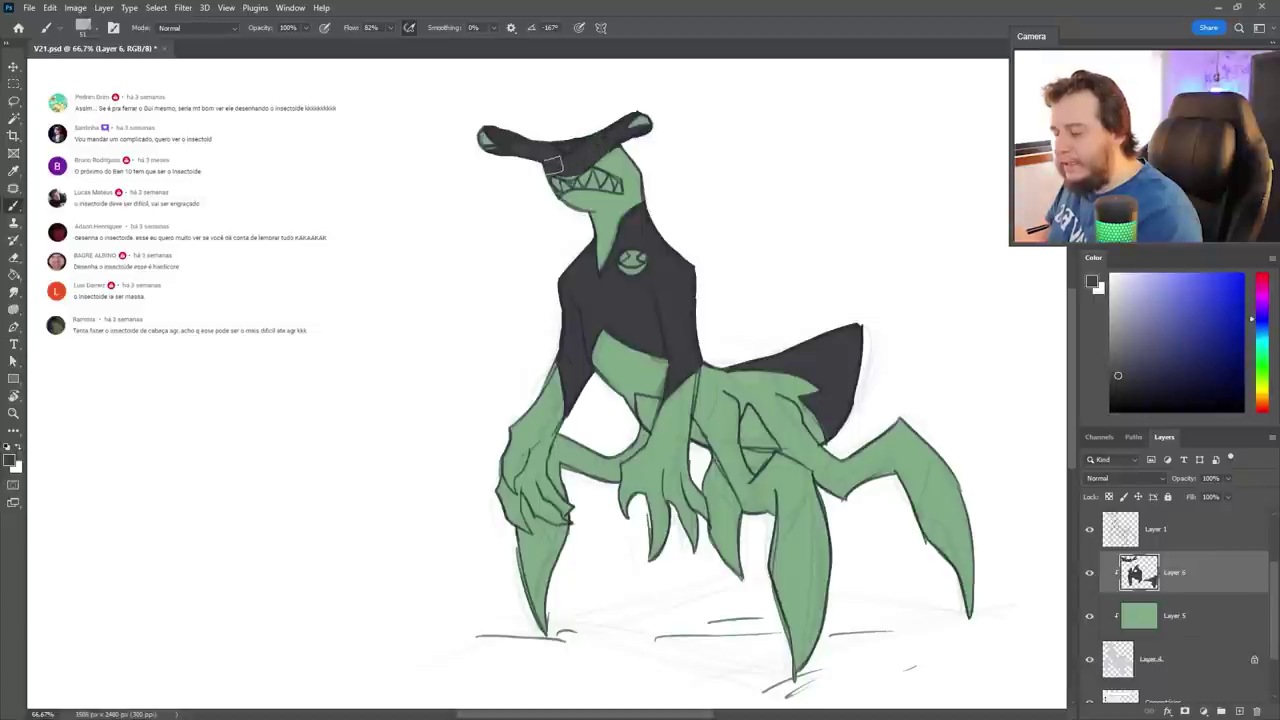
key(e)
right_click(718, 257)
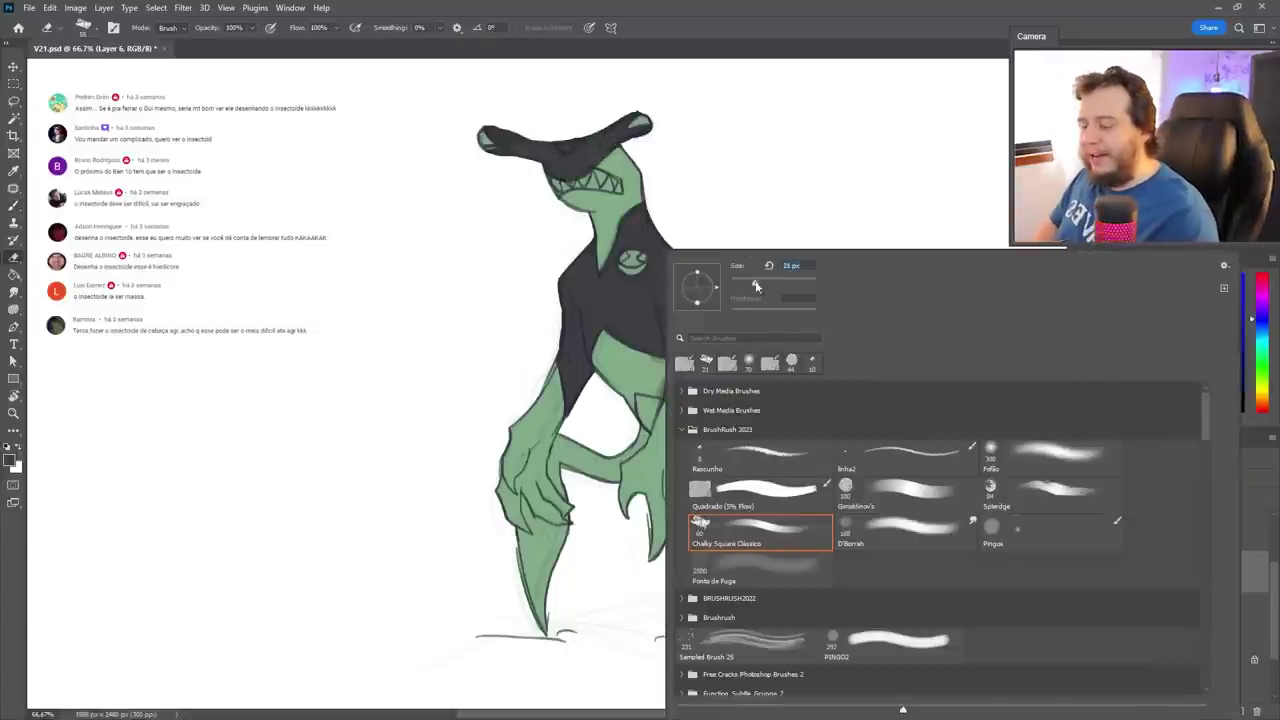
click(734, 150)
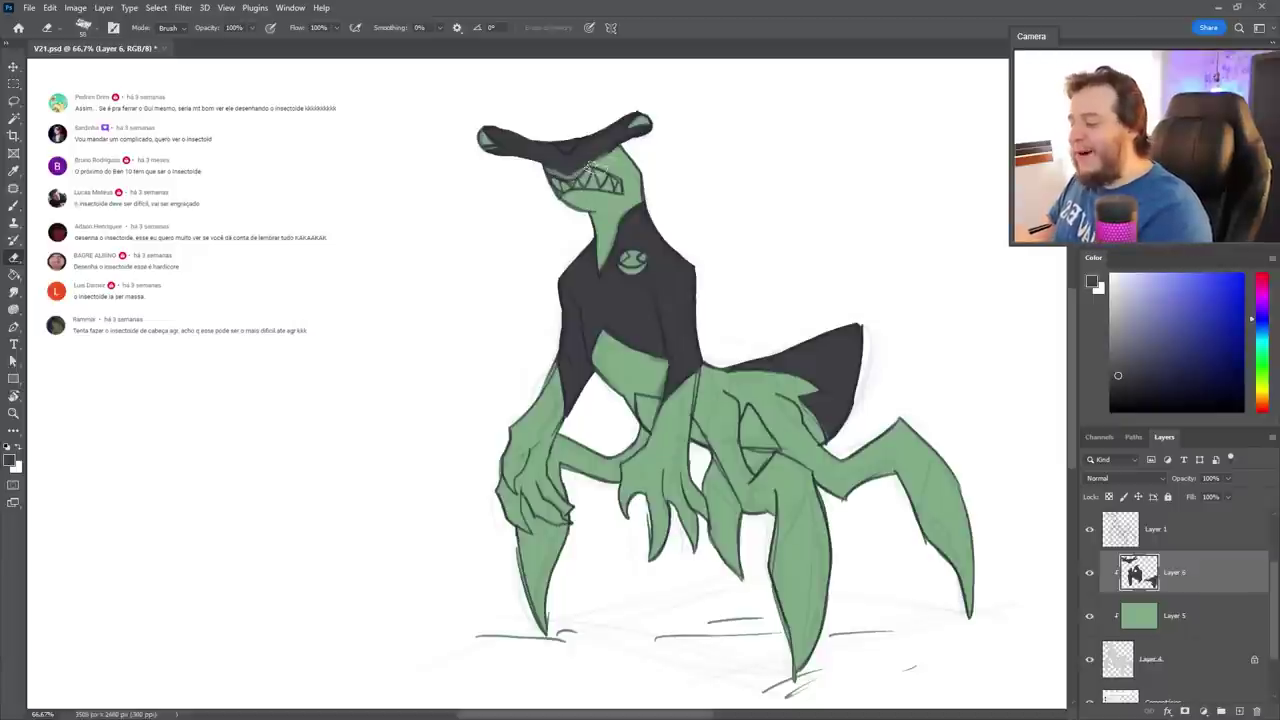
right_click(620, 180)
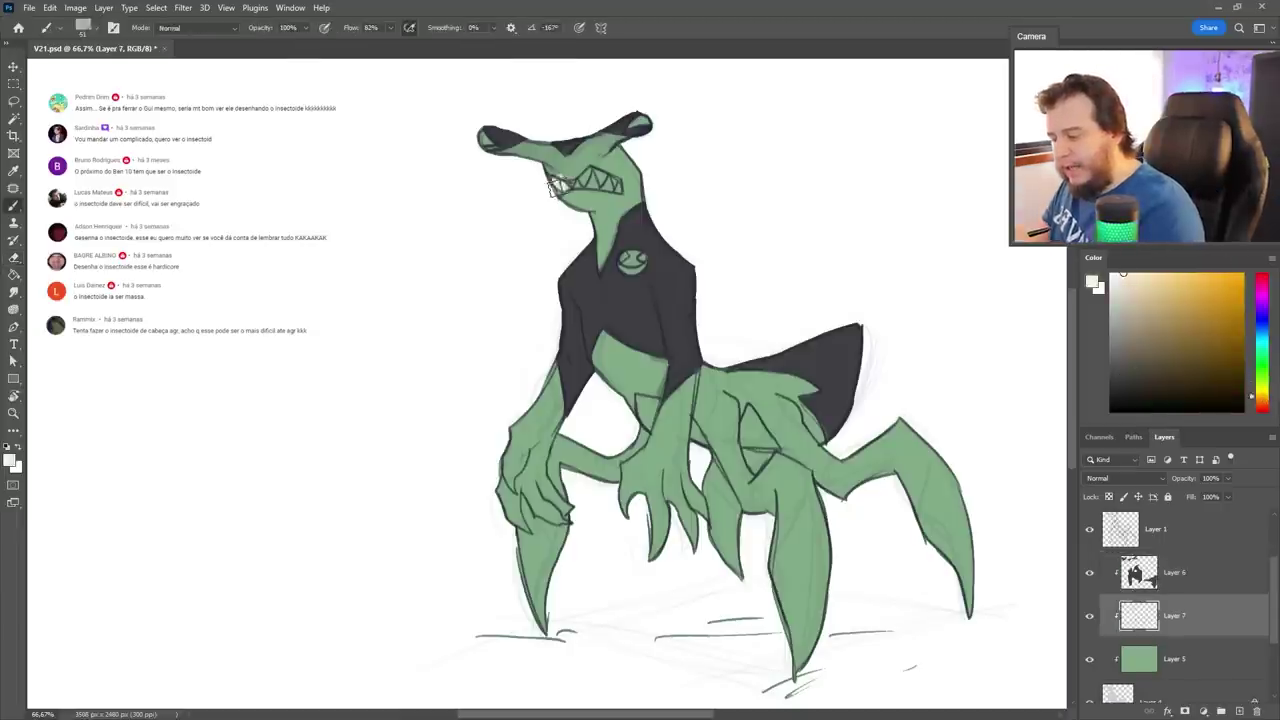
Paint the teeth off-white and the chest emblem light grey on Layer 7, beneath the dark markings.
drag(553, 186, 615, 185)
key(e)
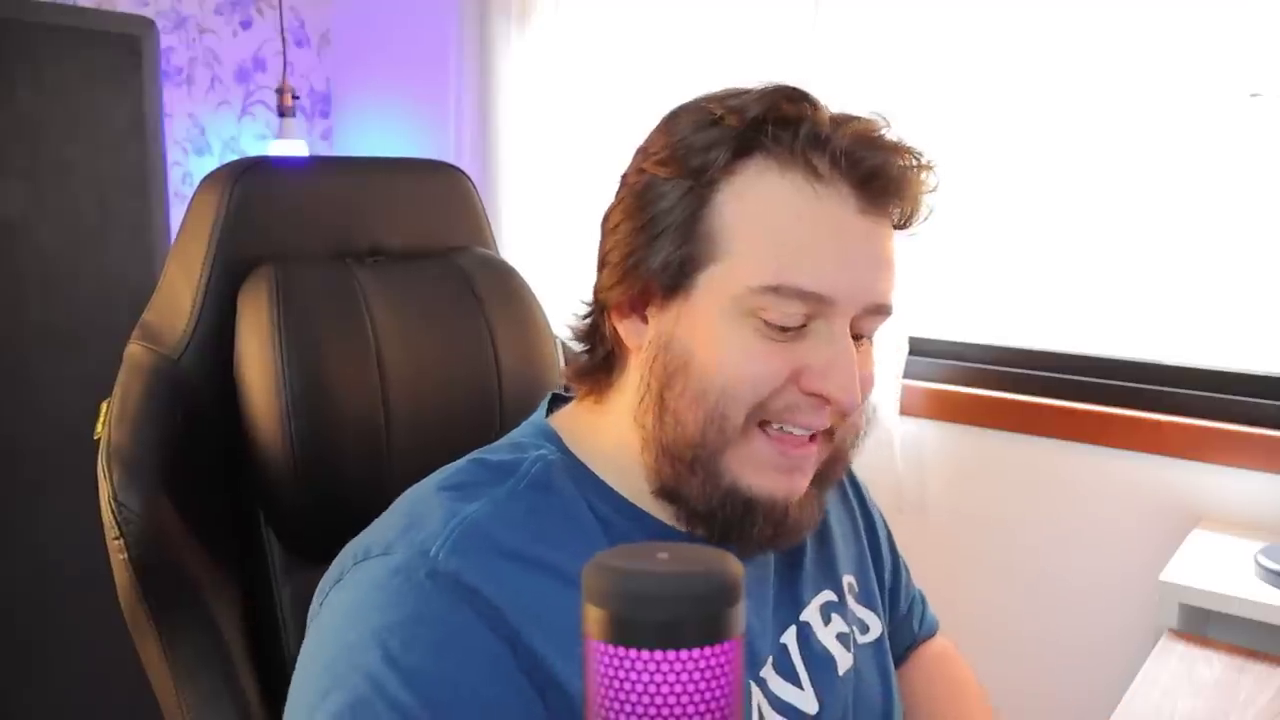
key(b)
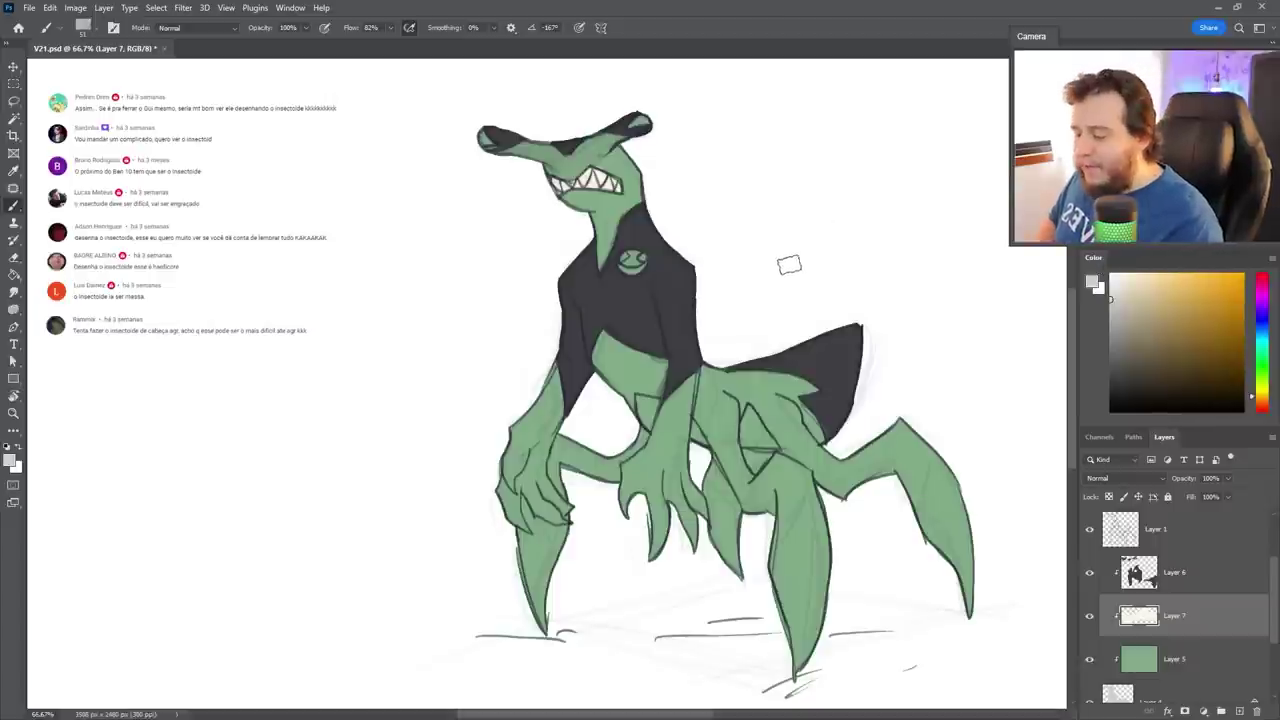
right_click(789, 265)
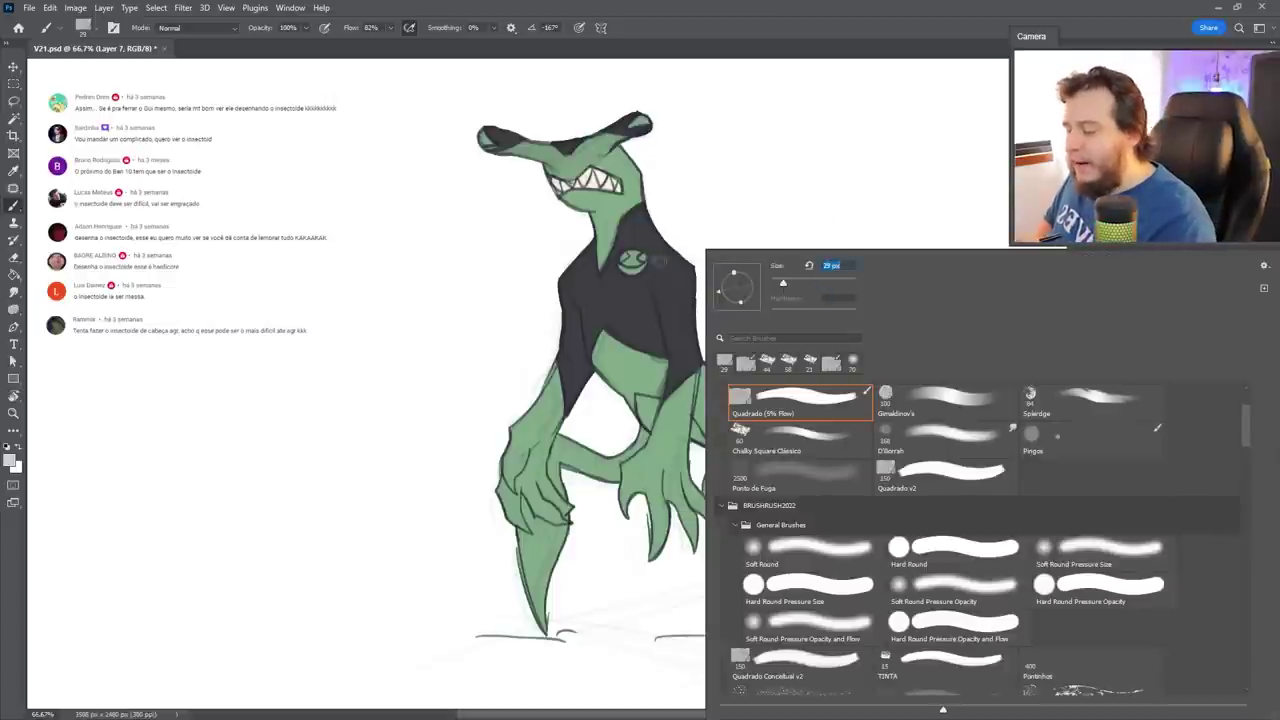
key(Escape)
drag(633, 270, 634, 262)
drag(1112, 358, 1092, 367)
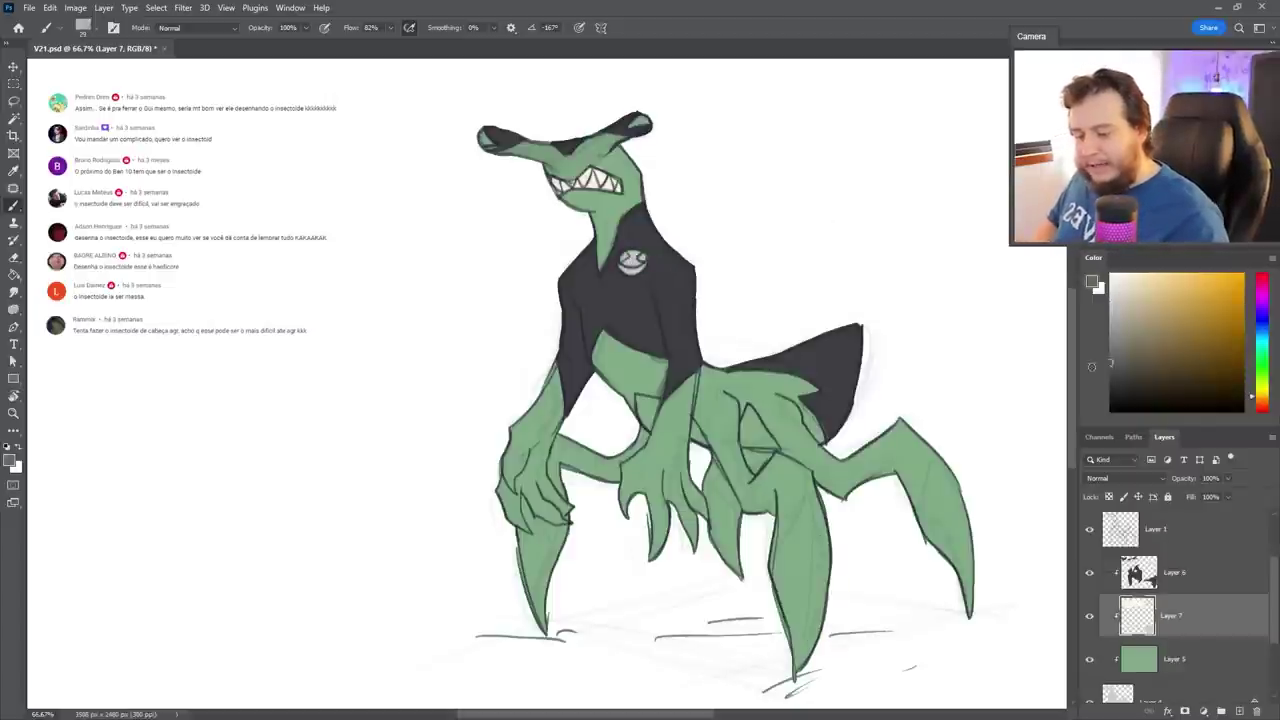
On Layer 6, sample the suit's dark grey and paint the pelvis and the dark details of the chest emblem.
ctrl+click(646, 298)
alt+click(646, 298)
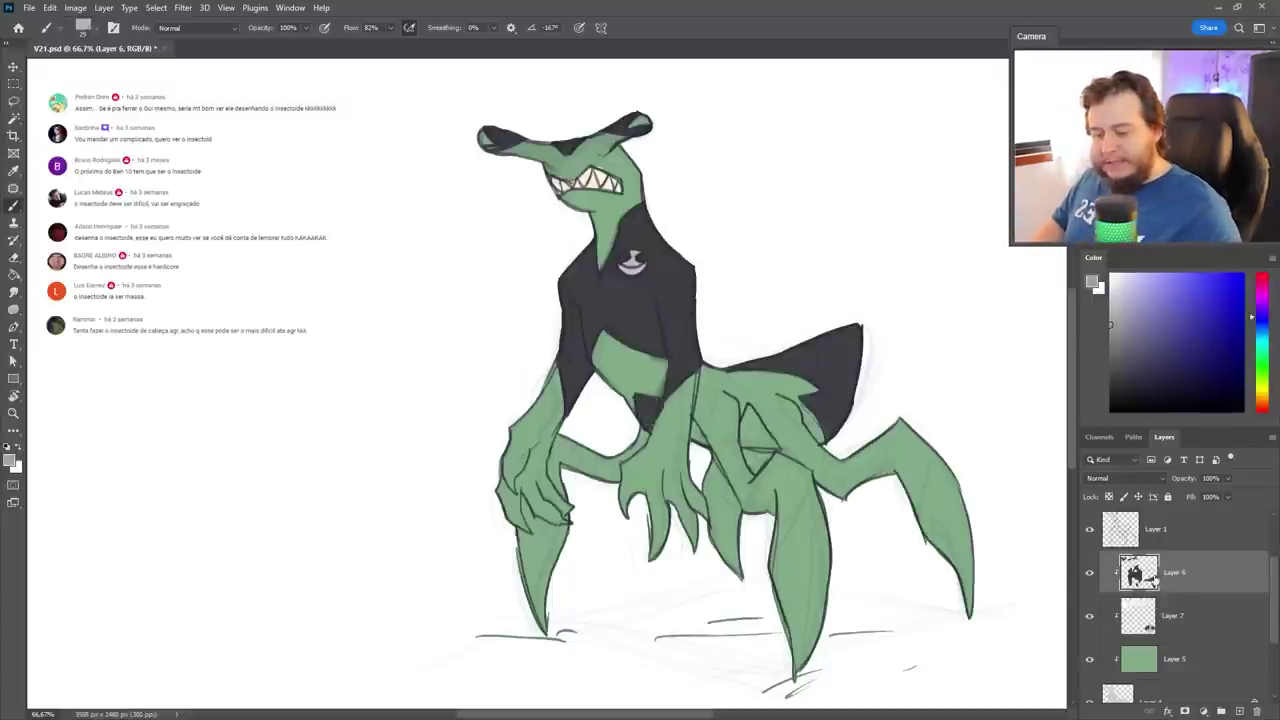
click(1111, 604)
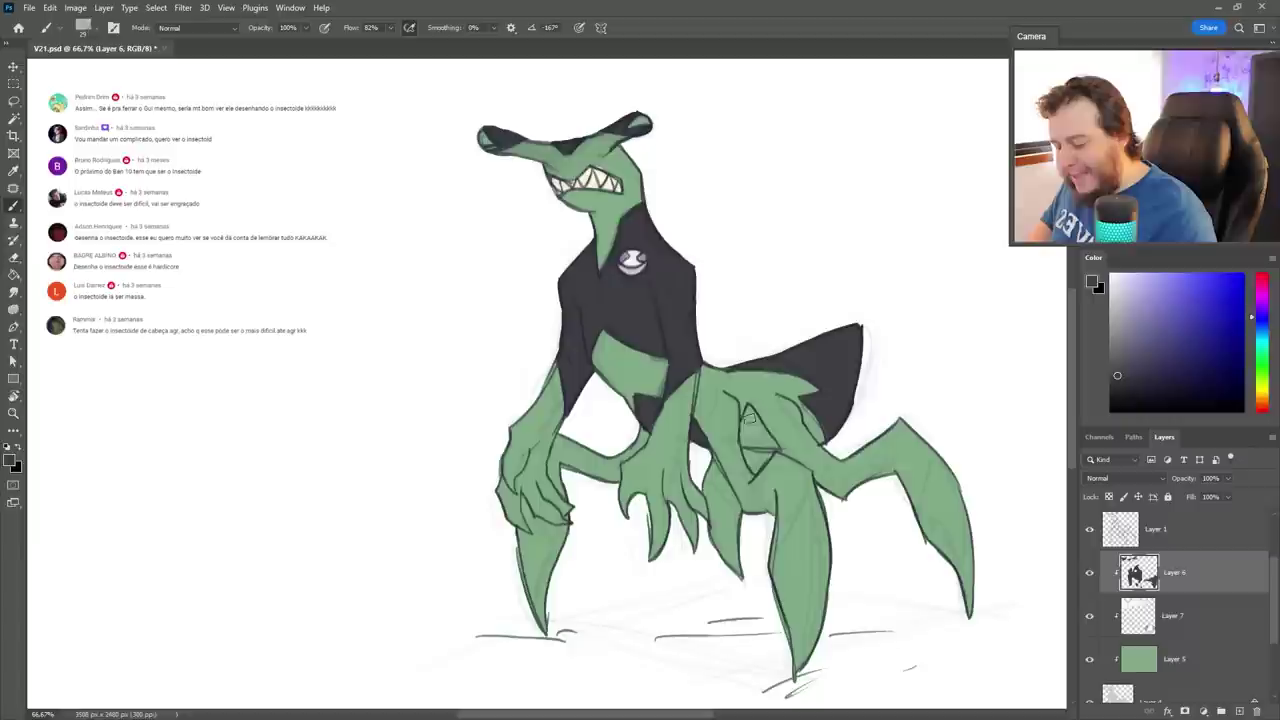
Paint the gap under the hip and the pointed lower segments of all four legs dark grey with a 25 px brush.
right_click(748, 440)
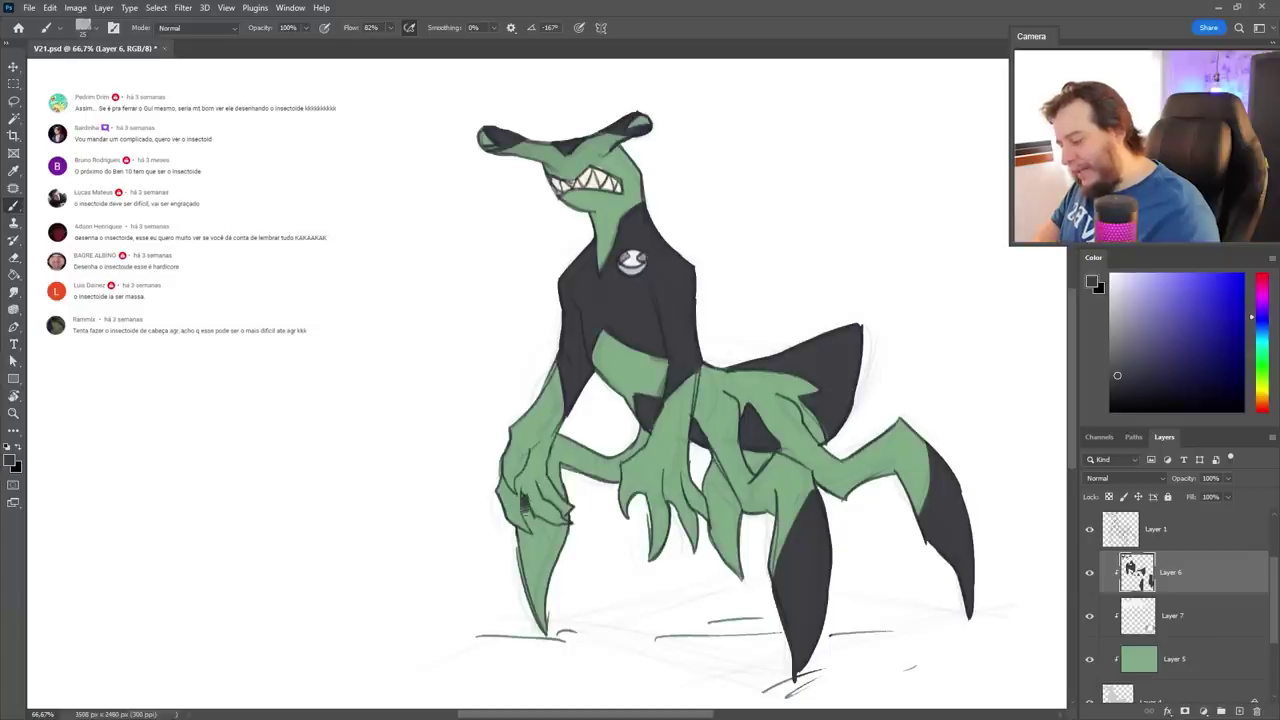
drag(524, 501, 548, 533)
key(e)
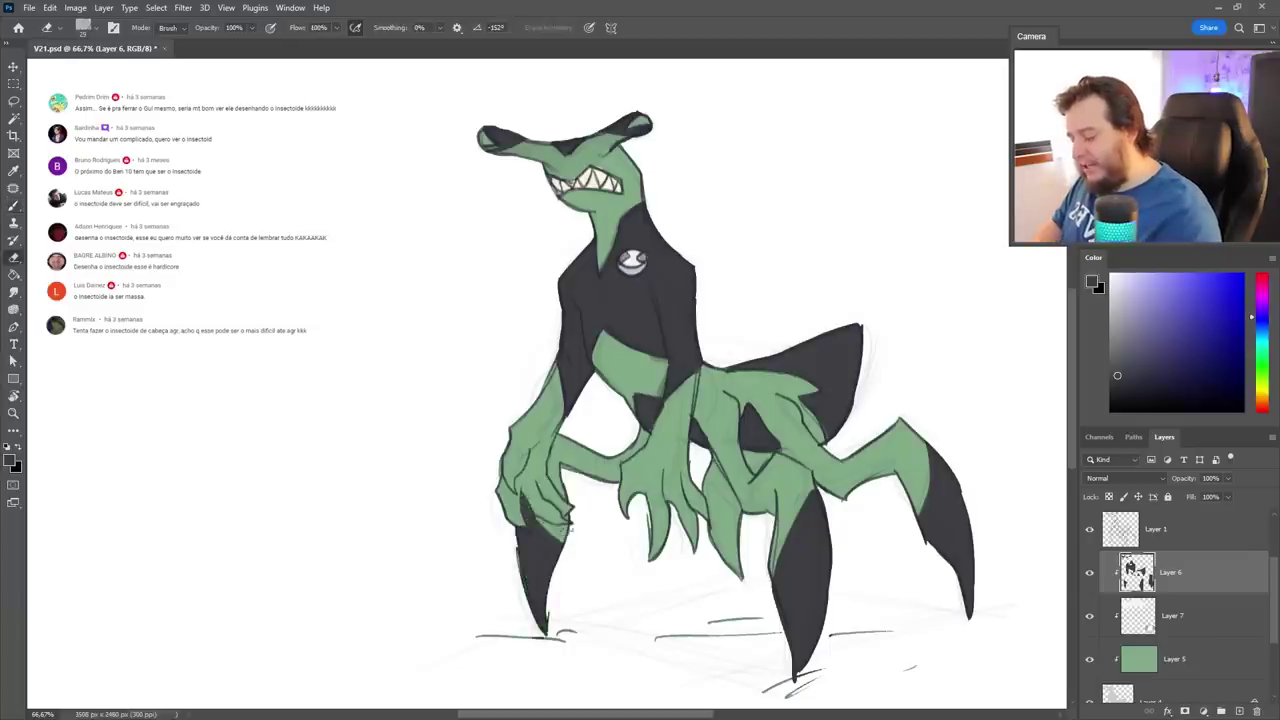
key(b)
mouse_move(711, 477)
mouse_down()
mouse_move(730, 512)
mouse_move(721, 547)
mouse_up()
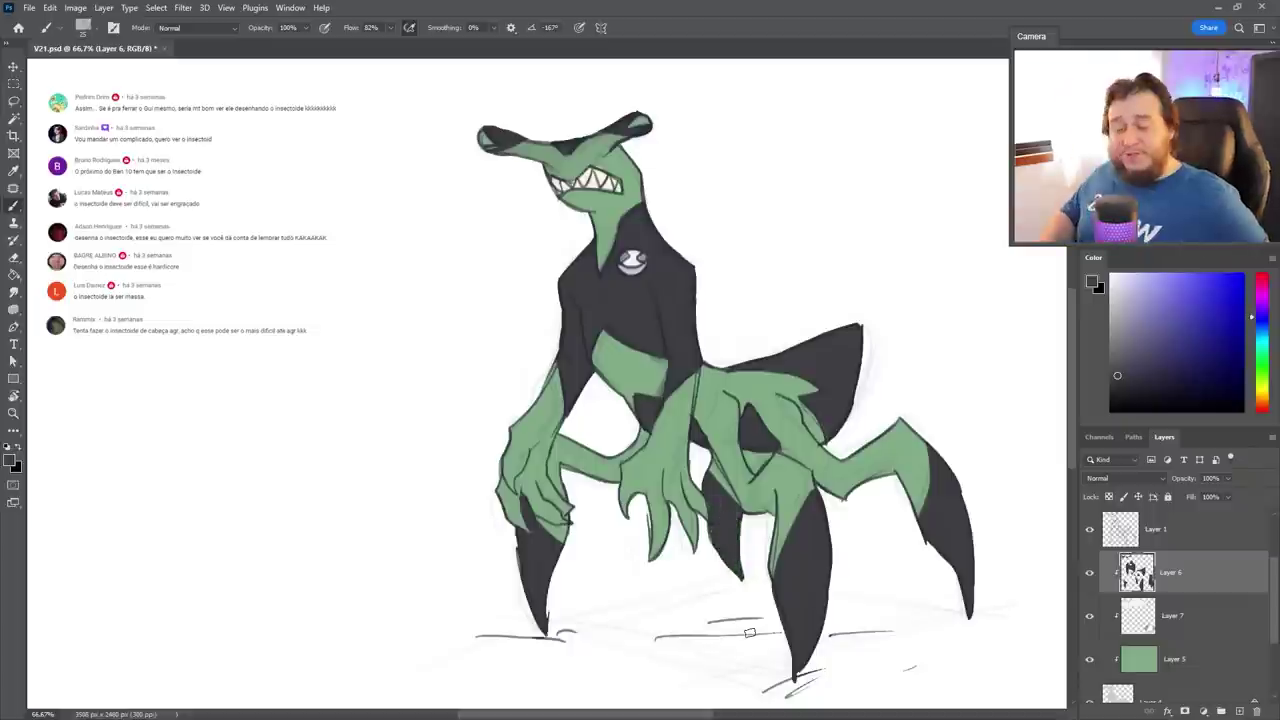
key(e)
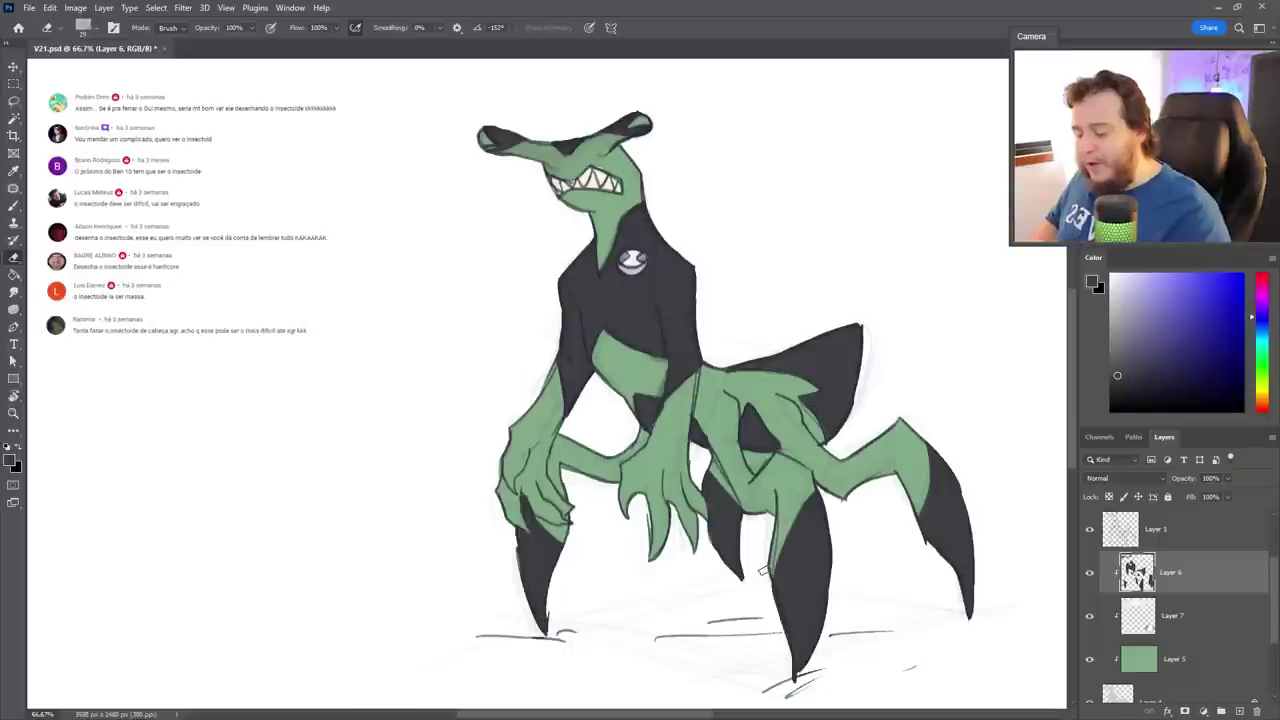
Draw the missing contour lines at the front hip joint on line art Layer 2 with the Rascunho brush.
ctrl+click(783, 455)
key(b)
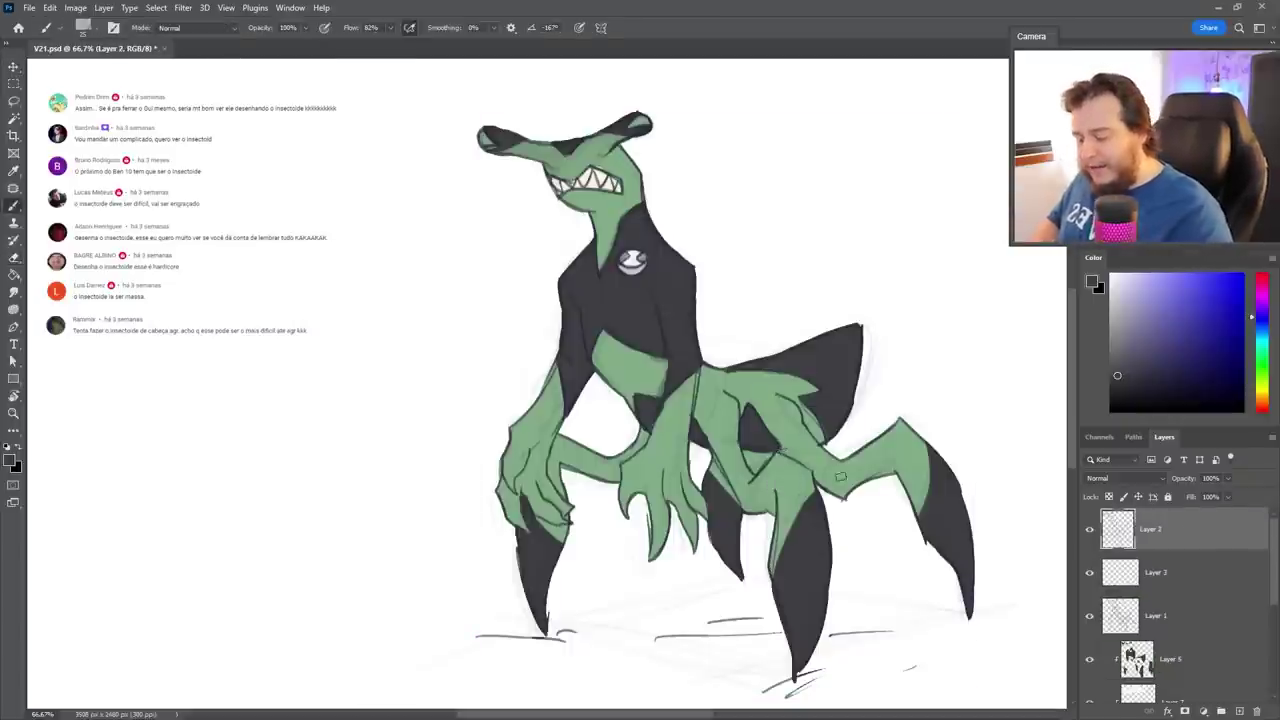
right_click(932, 597)
drag(1246, 431, 1238, 411)
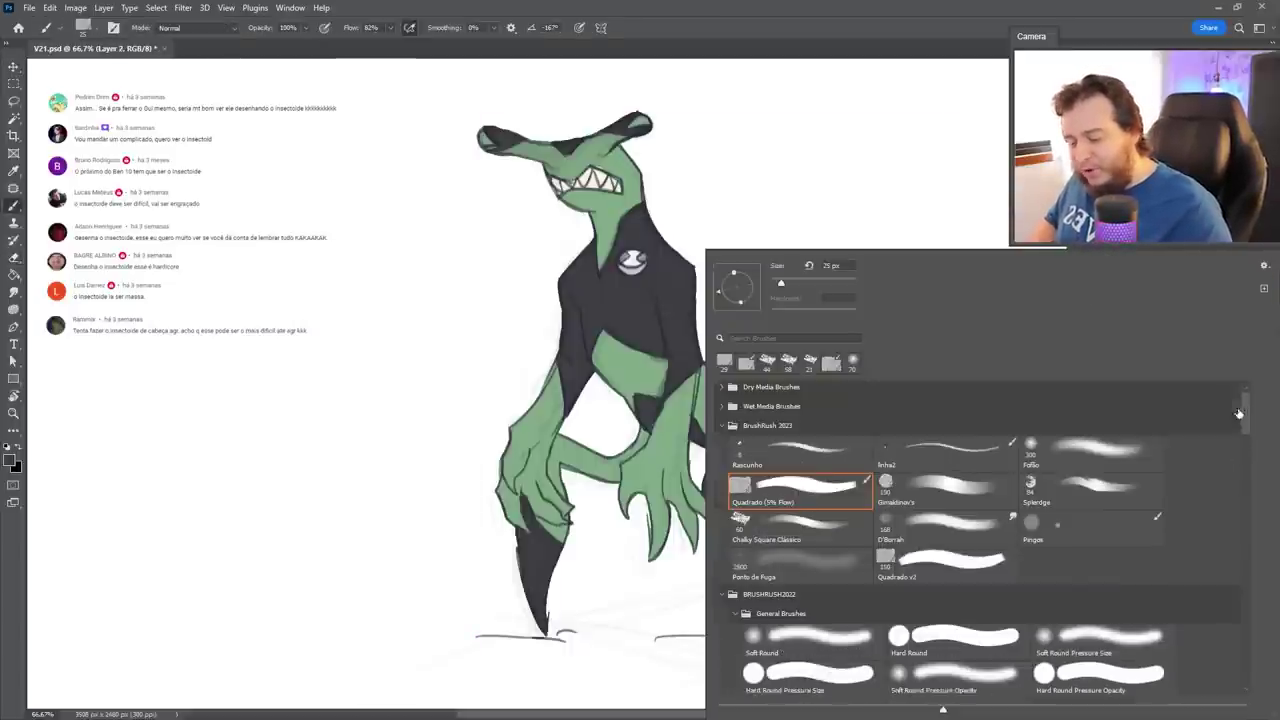
click(824, 457)
click(848, 52)
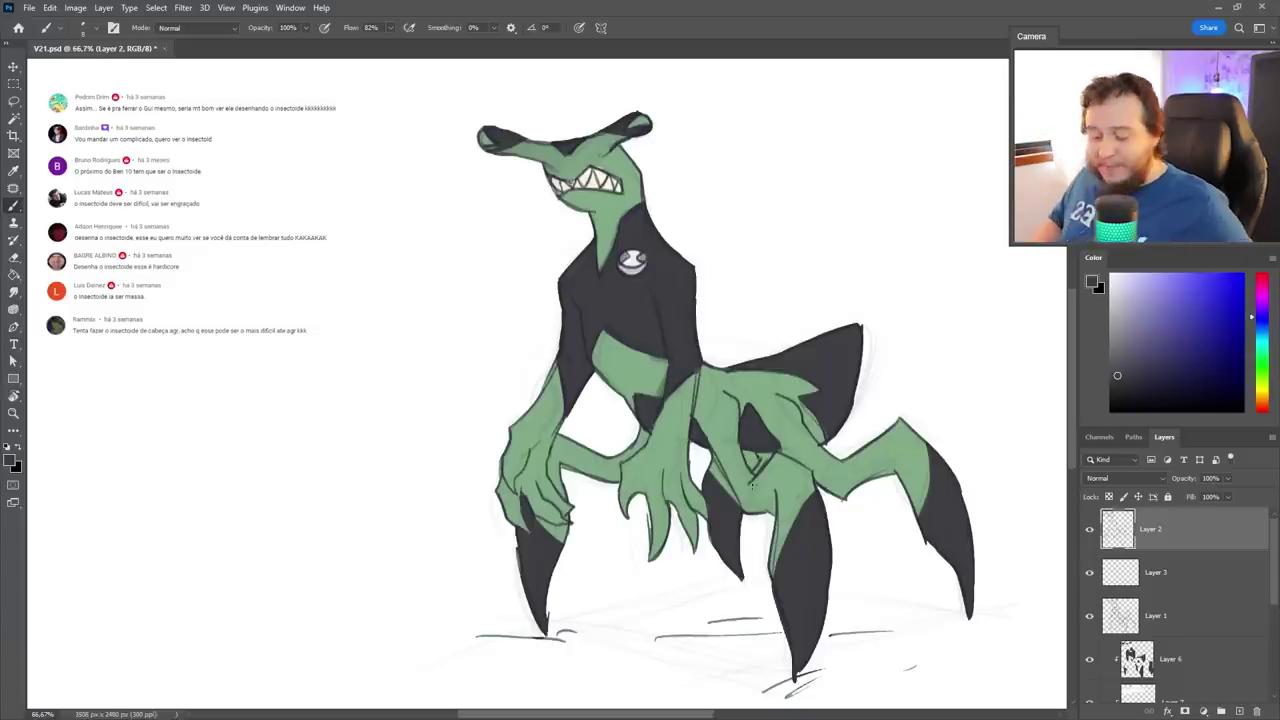
Unlock the silhouette's Layer 4 and erase the small triangular gap between the hip and the front leg.
key(v)
ctrl+click(783, 490)
scroll(1197, 624, down, 3)
click(1176, 598)
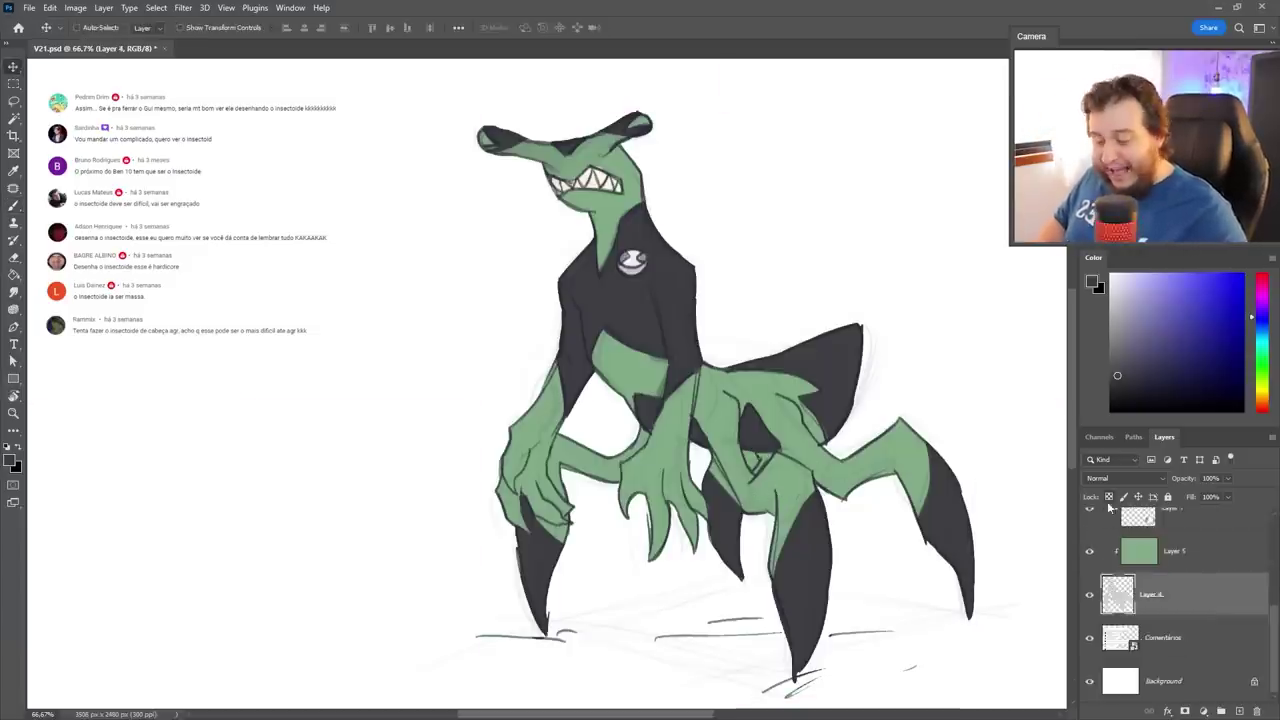
key(e)
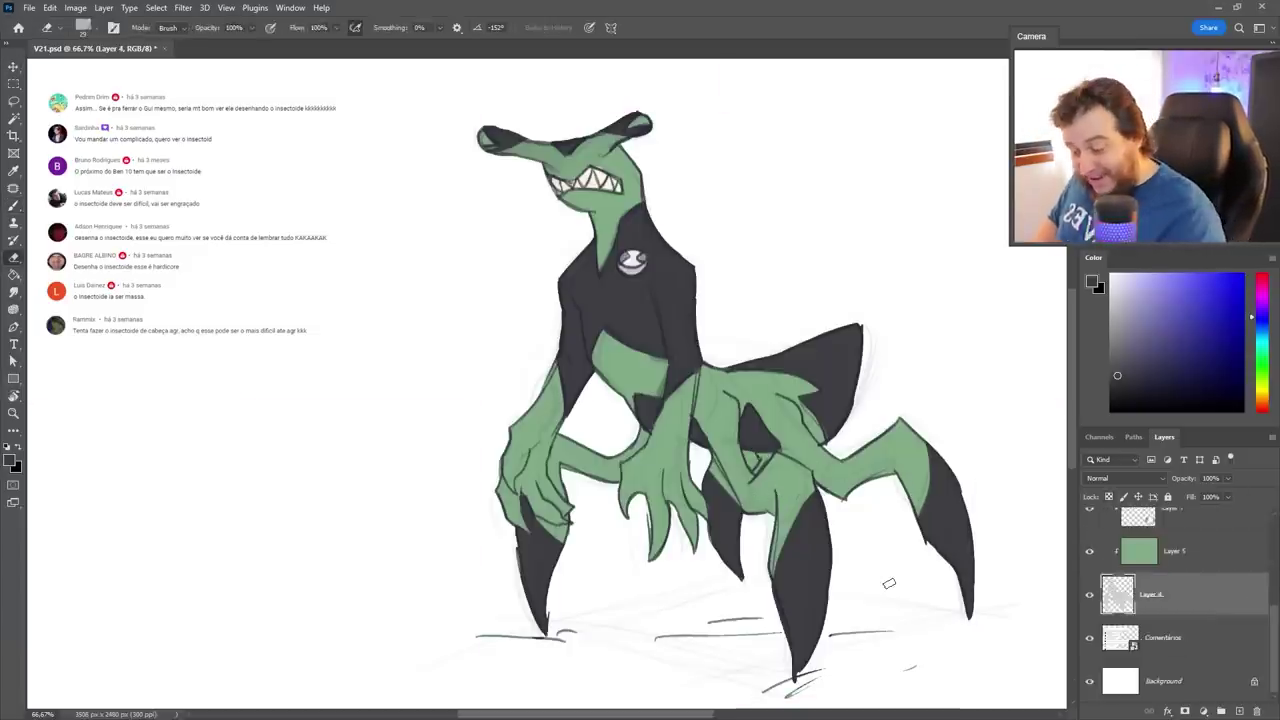
drag(758, 462, 781, 469)
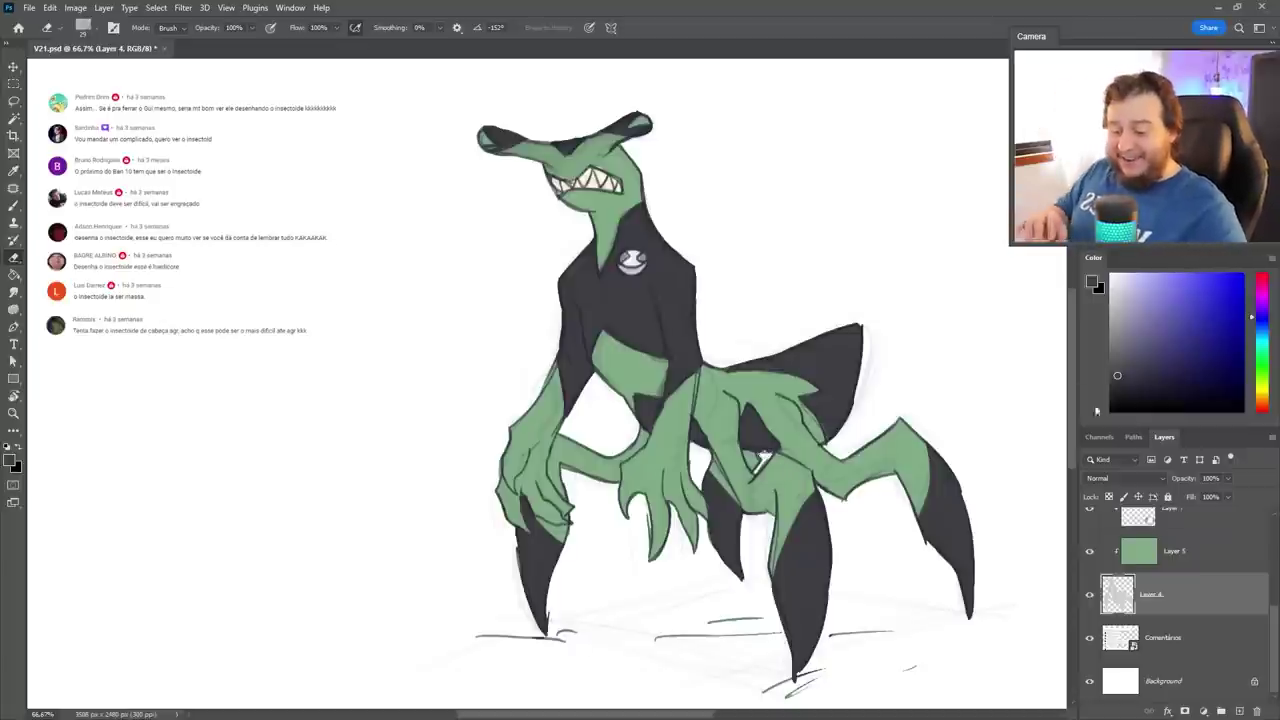
scroll(1156, 584, up, 5)
scroll(1127, 617, down, 3)
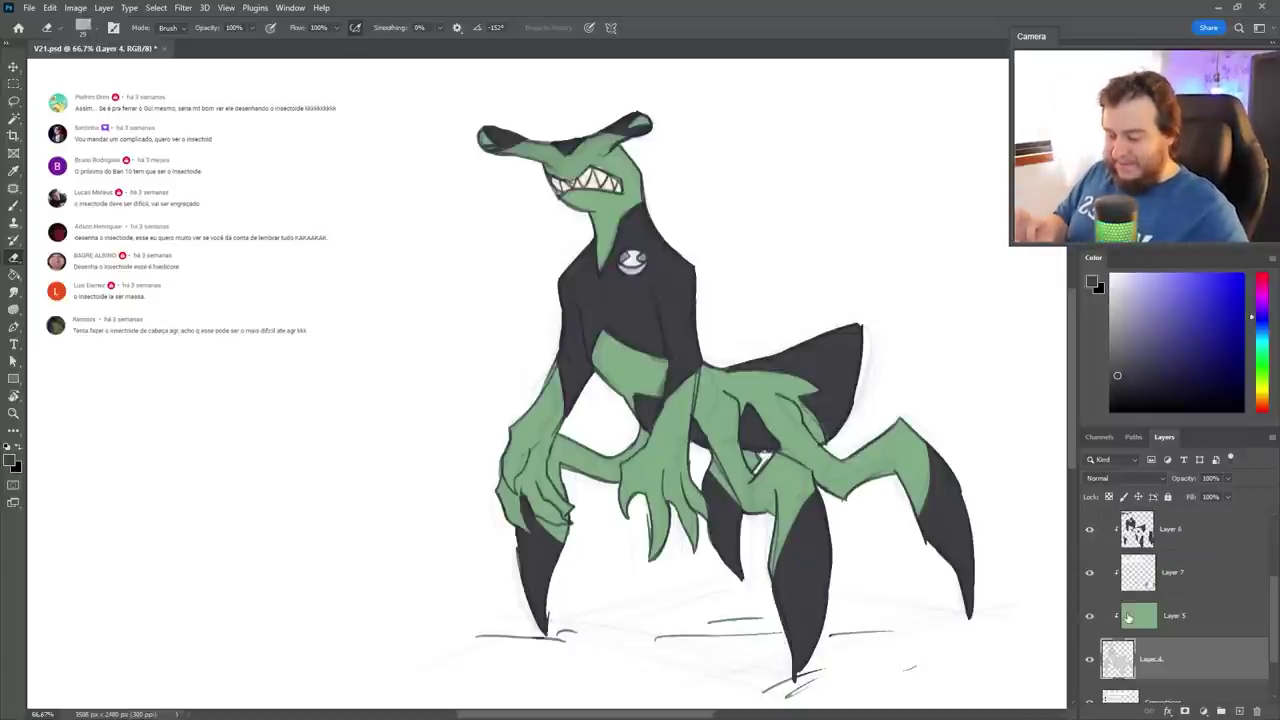
scroll(1172, 619, up, 3)
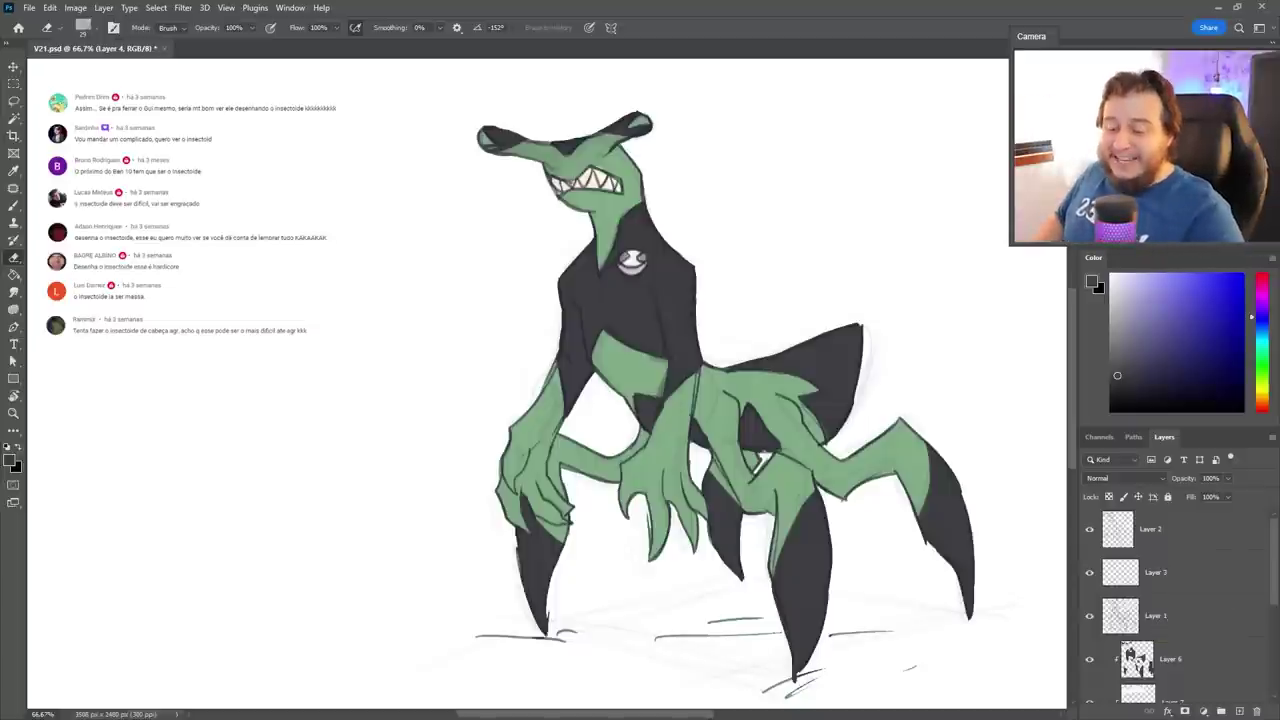
Paint both eyes at the tips of the eye stalks yellow on Layer 8 and shift their hue toward orange.
click(1262, 398)
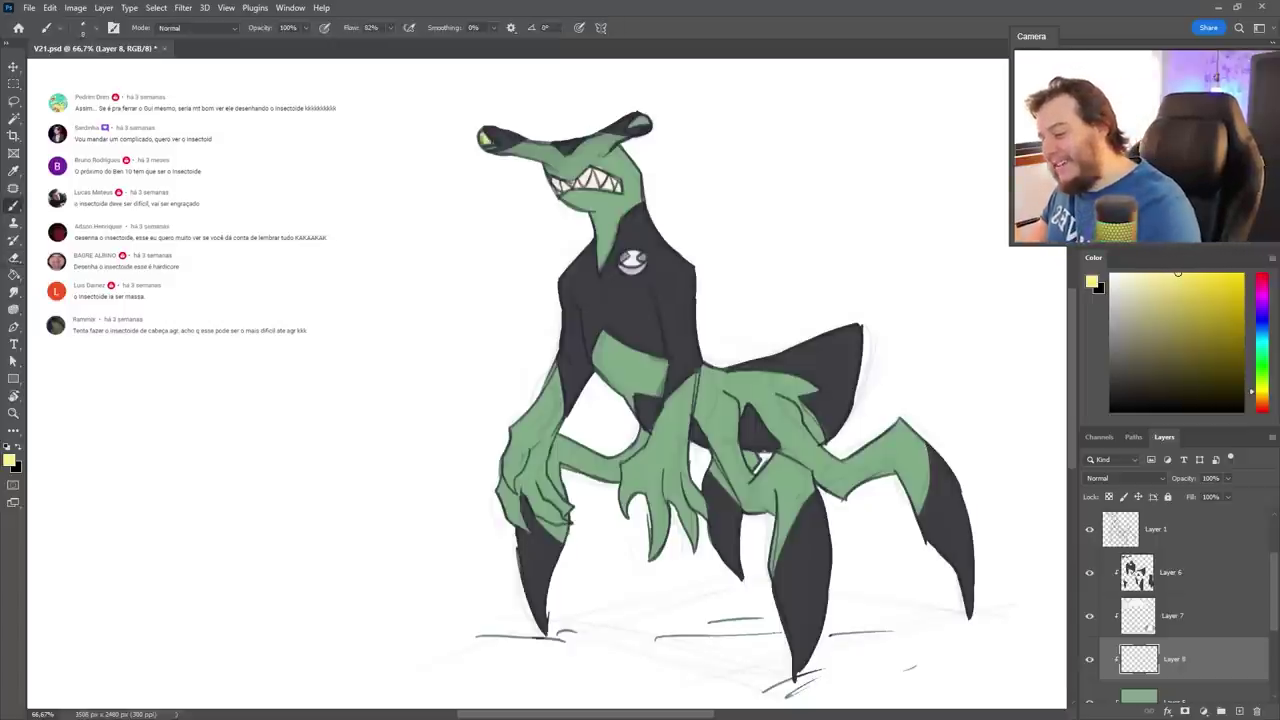
drag(486, 139, 488, 143)
right_click(666, 162)
drag(728, 201, 744, 201)
key(Return)
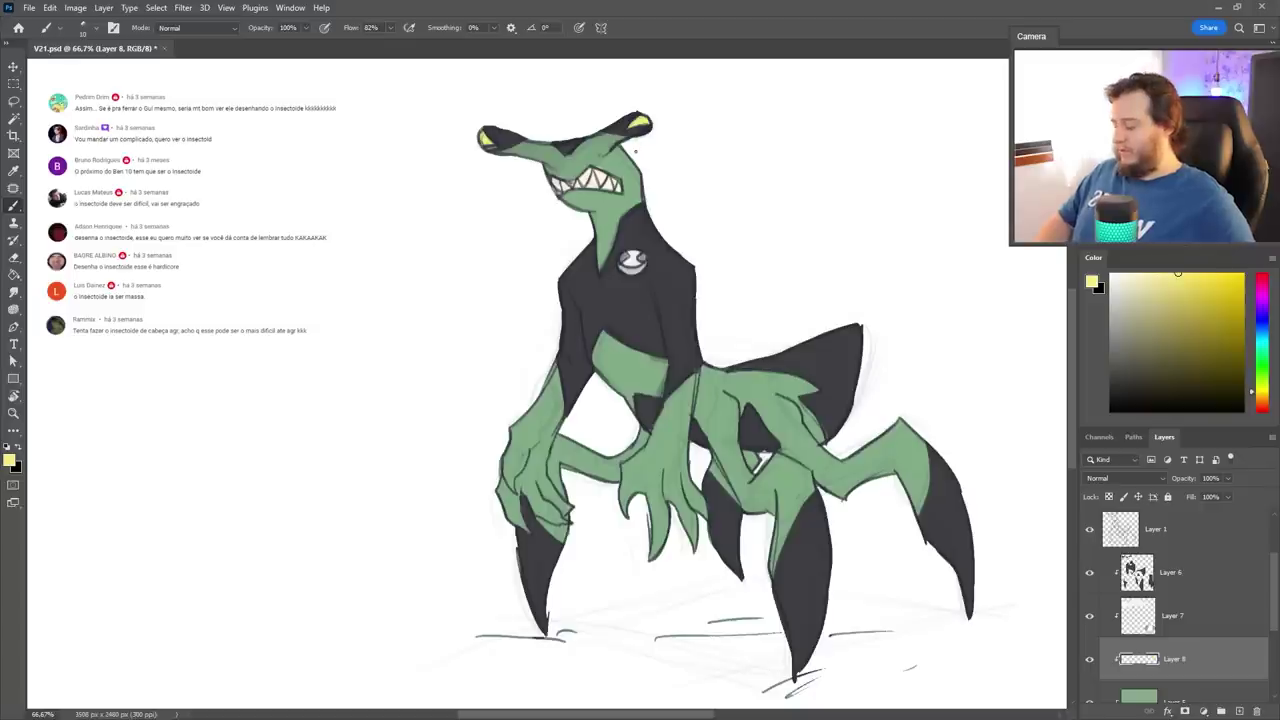
key(ctrl+u)
key(Escape)
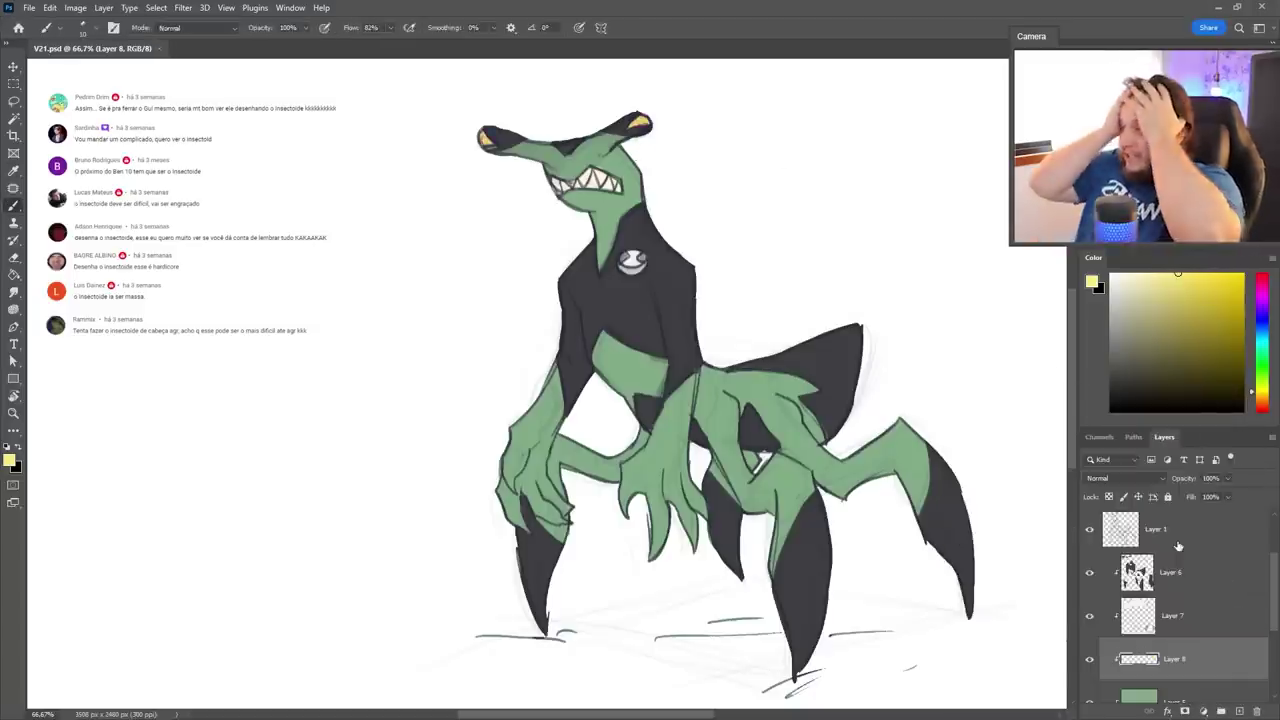
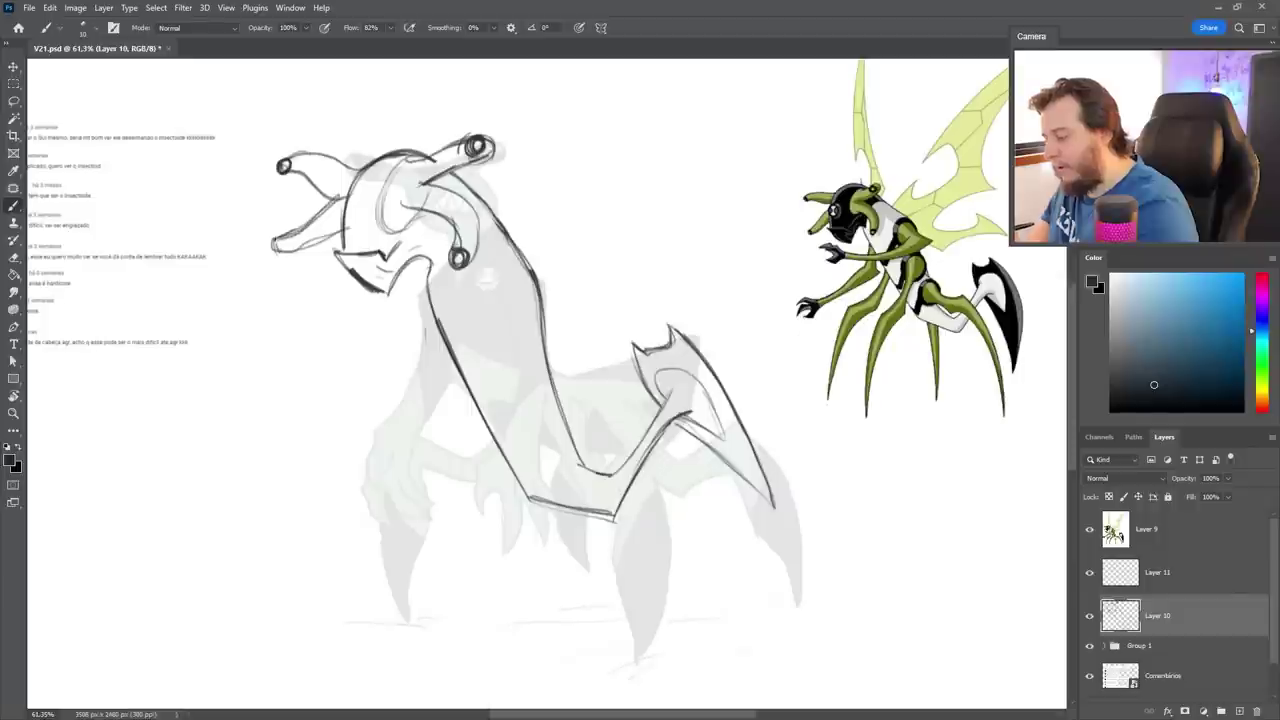
On Layer 10, sketch the lower antenna's round tip and a circular hourglass emblem on the front of the head.
drag(284, 238, 282, 246)
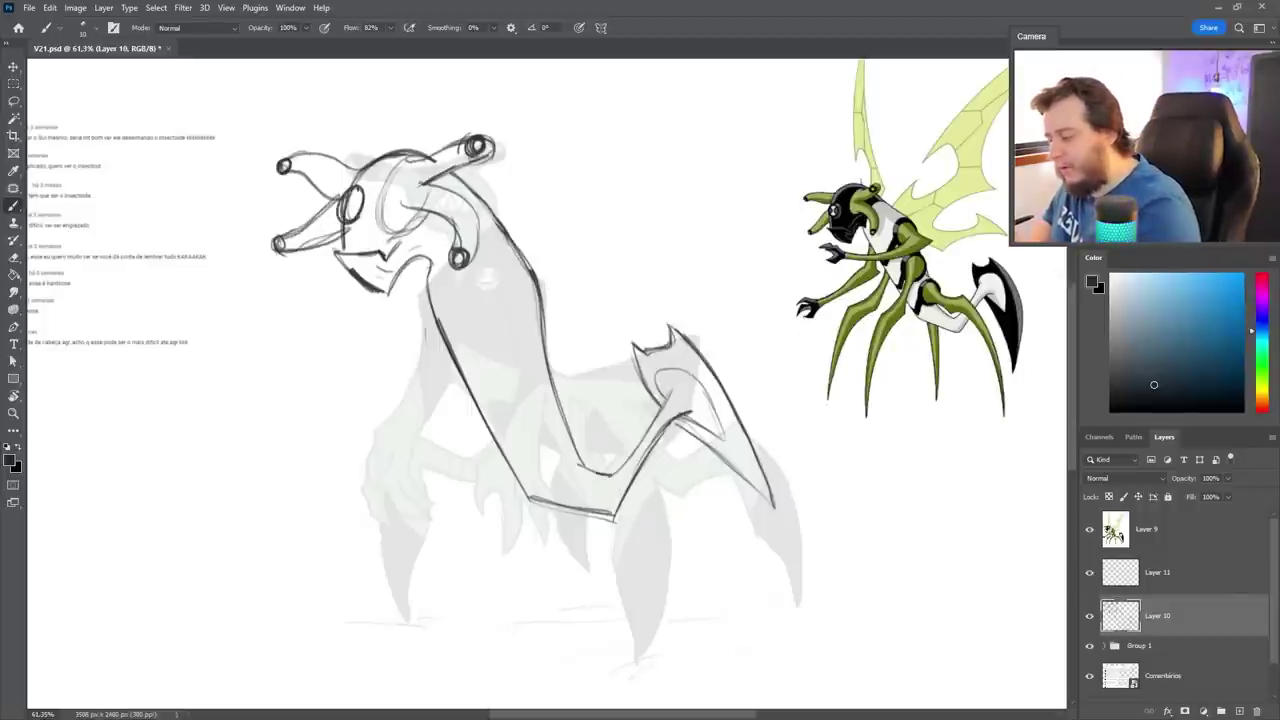
key(e)
drag(344, 210, 341, 219)
key(b)
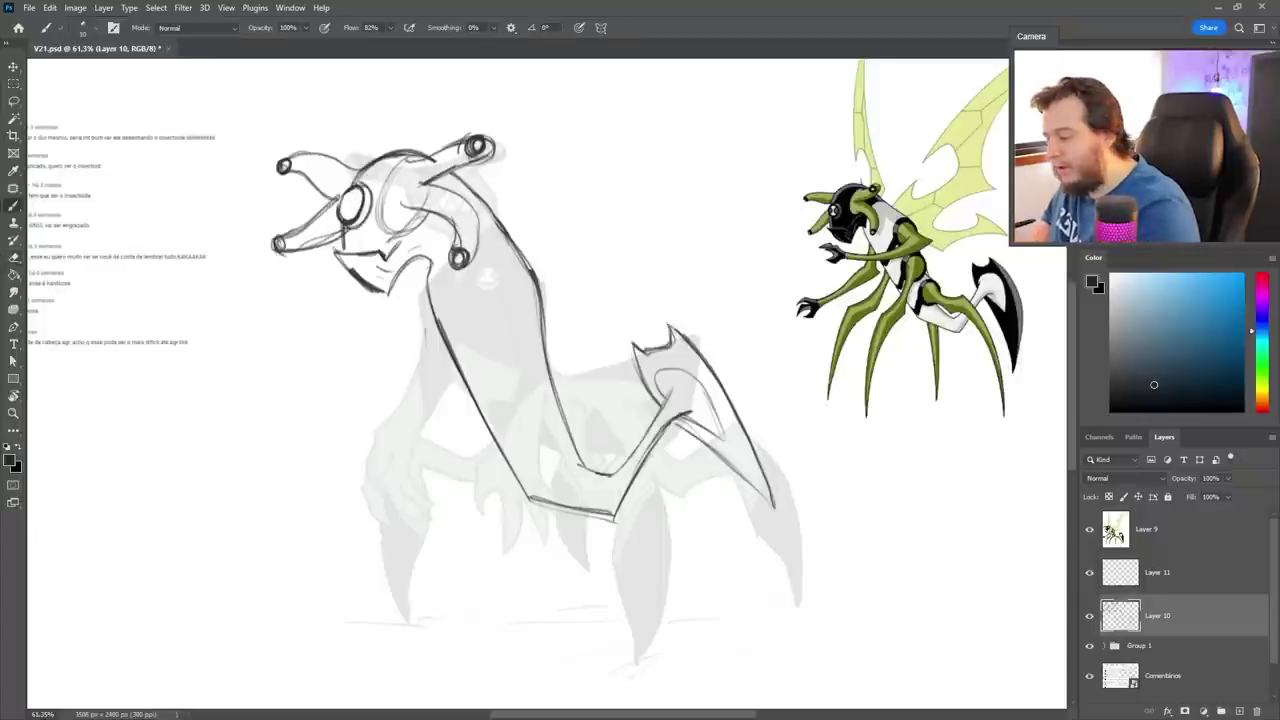
drag(345, 201, 338, 215)
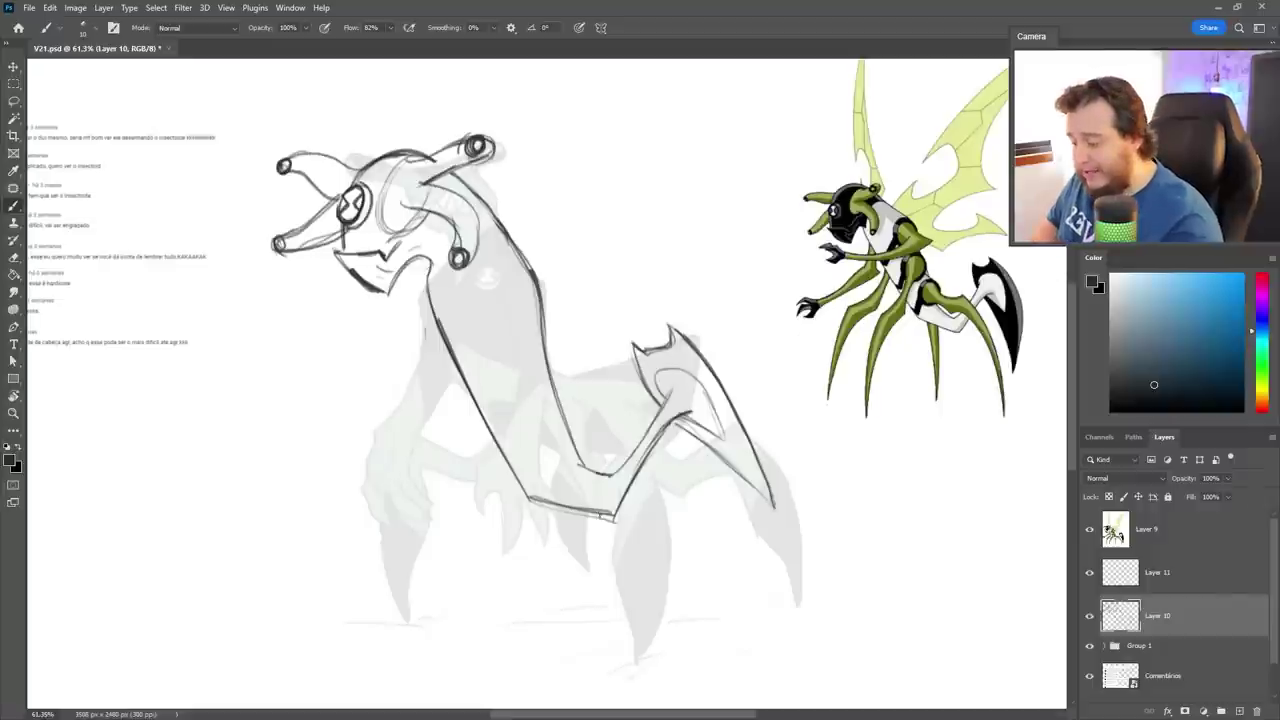
Sketch three round limb joints down the torso and the angled plate edges running from them to the belly.
drag(630, 569, 634, 551)
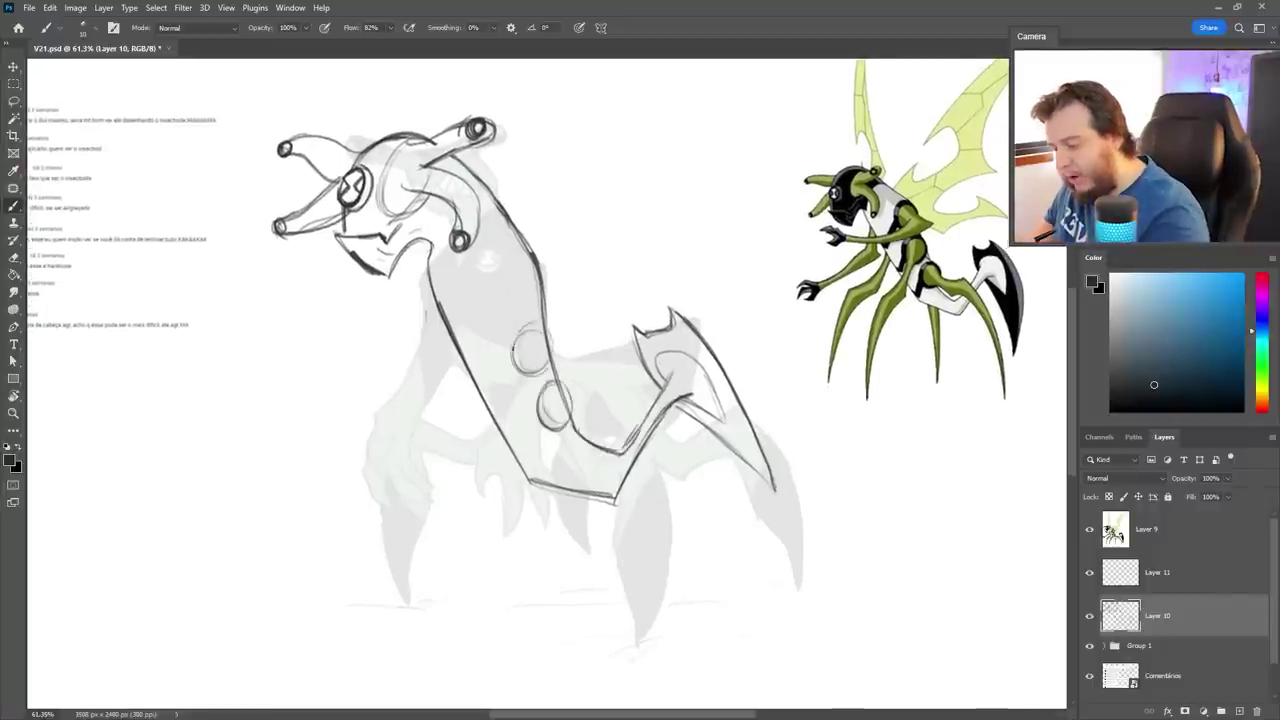
mouse_move(502, 258)
mouse_down()
mouse_move(538, 290)
mouse_move(522, 306)
mouse_move(516, 374)
mouse_up()
drag(500, 286, 471, 353)
drag(440, 304, 461, 357)
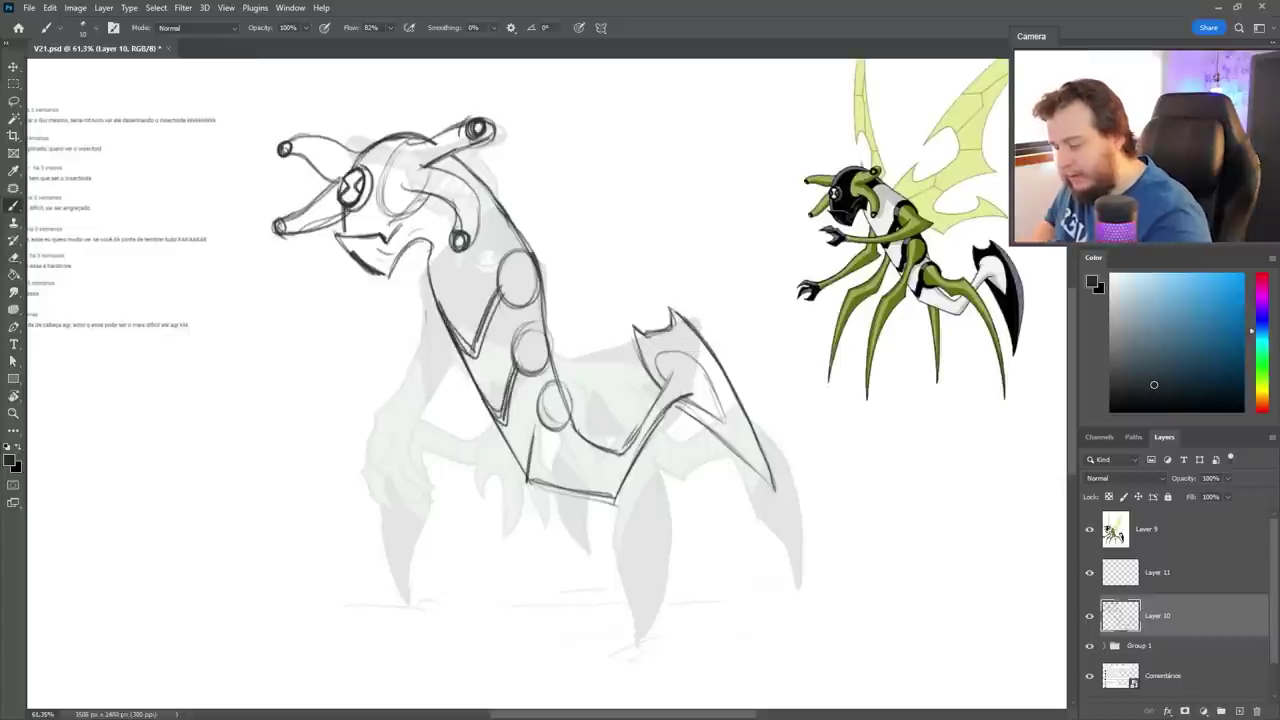
mouse_move(541, 418)
mouse_down()
mouse_move(532, 482)
mouse_move(532, 471)
mouse_up()
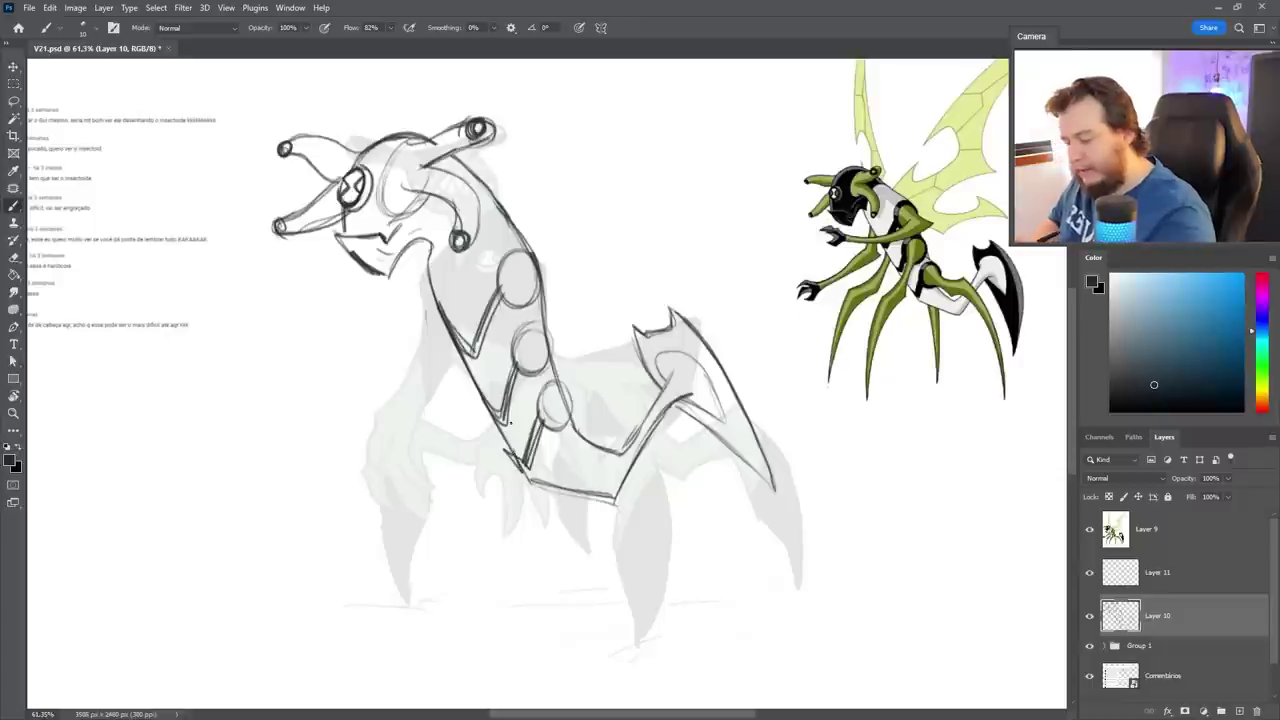
Darken the three joint circles and the upper plate edge, and draw the neck line beneath the head.
drag(530, 330, 548, 378)
drag(556, 384, 560, 432)
mouse_move(518, 250)
mouse_down()
mouse_move(540, 310)
mouse_move(472, 355)
mouse_up()
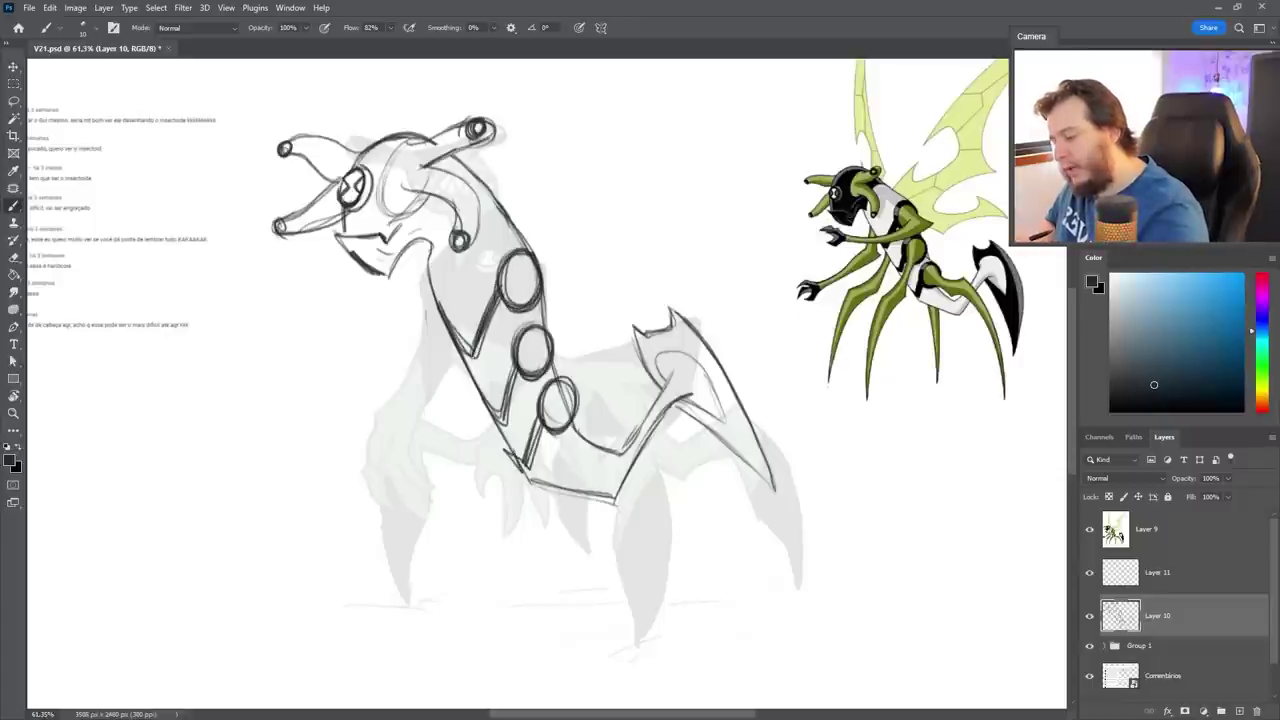
drag(438, 252, 468, 178)
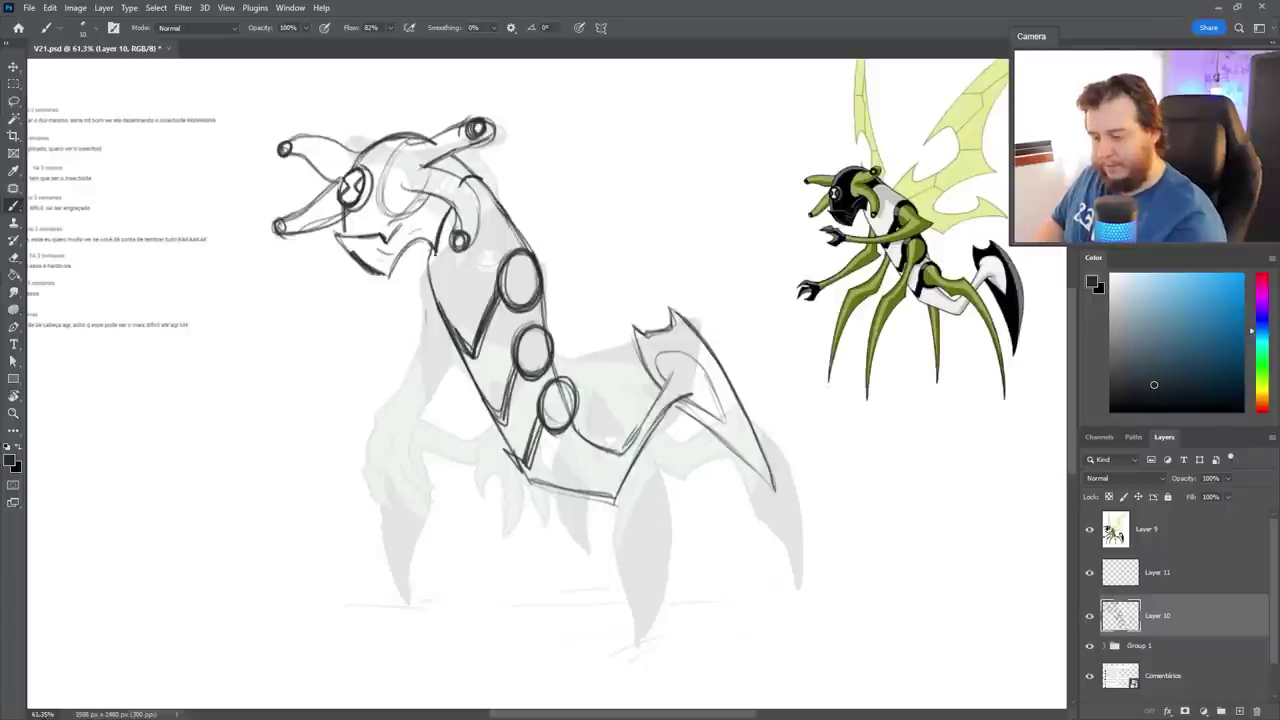
Erase the straight outer edge of the tail blade.
key(e)
drag(712, 348, 782, 480)
key(b)
key(e)
mouse_move(698, 336)
mouse_down()
mouse_move(762, 436)
mouse_move(772, 480)
mouse_up()
key(b)
key(e)
drag(716, 364, 768, 446)
key(b)
Redraw the tail blade with a curved outer edge, a pointed lower tip and a notched upper end.
drag(697, 333, 772, 496)
drag(706, 422, 771, 497)
drag(674, 308, 748, 390)
drag(634, 325, 671, 327)
mouse_move(674, 309)
mouse_down()
mouse_move(668, 333)
mouse_move(675, 323)
mouse_up()
drag(675, 313, 671, 334)
drag(635, 329, 661, 390)
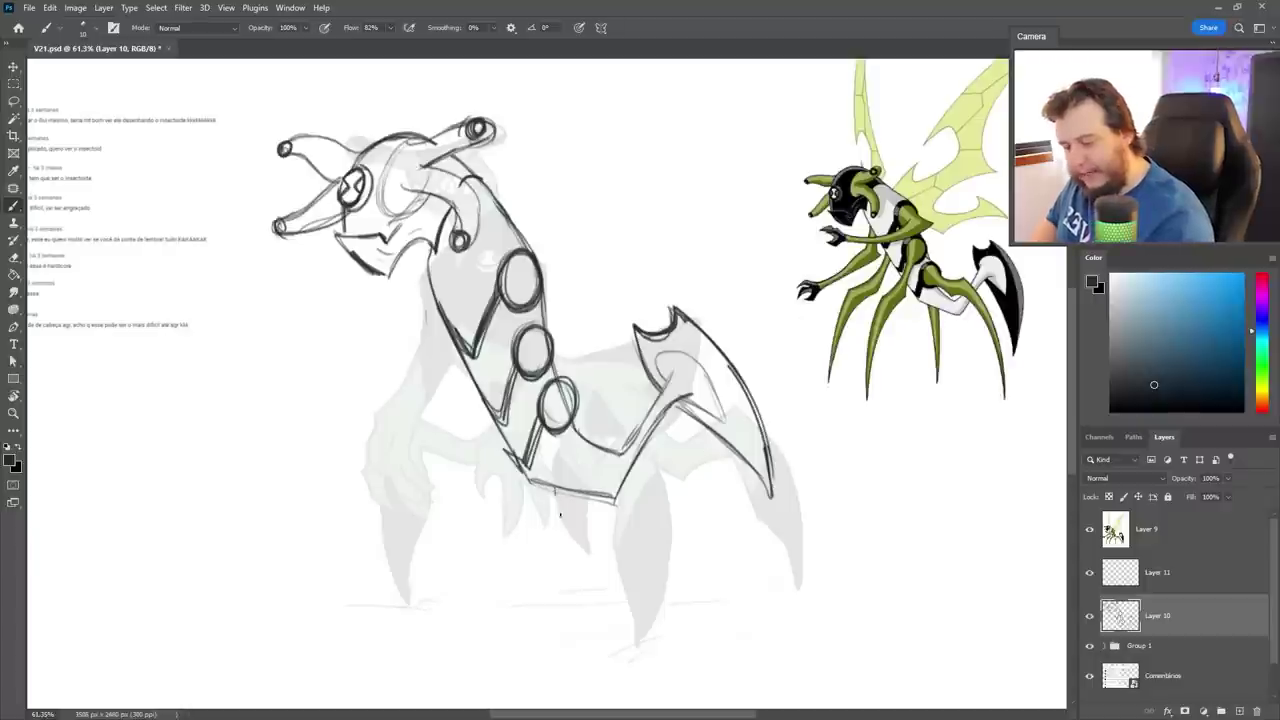
Sketch the thin far hind leg under the abdomen and the long near hind leg arching from the rear joint.
mouse_move(560, 494)
mouse_down()
mouse_move(574, 584)
mouse_move(580, 574)
mouse_up()
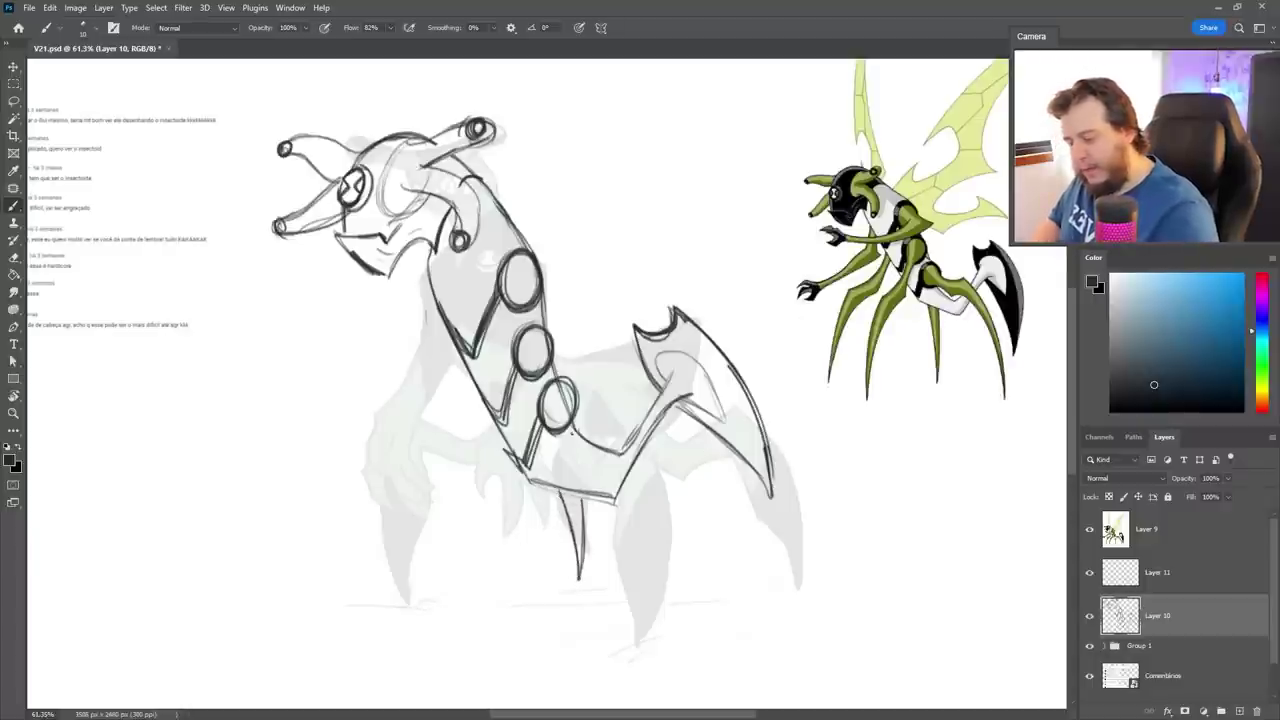
mouse_move(546, 418)
mouse_down()
mouse_move(676, 475)
mouse_move(718, 622)
mouse_up()
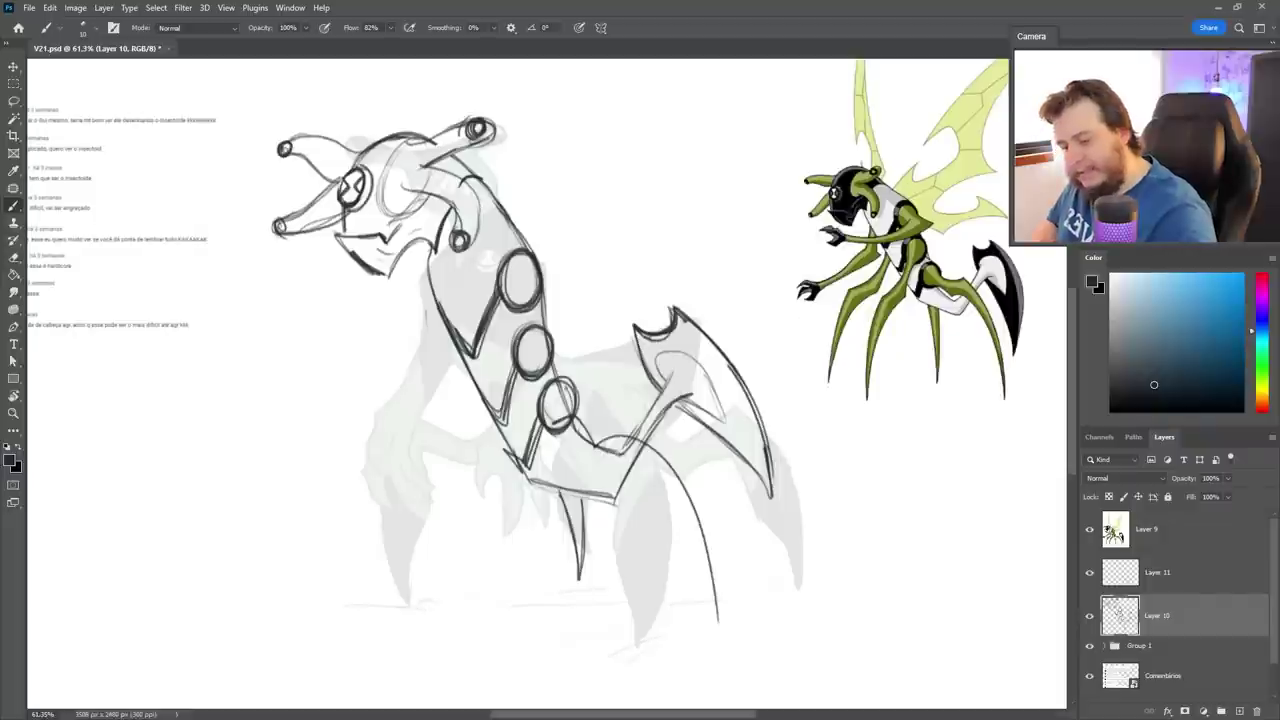
mouse_move(562, 388)
mouse_down()
mouse_move(642, 405)
mouse_move(683, 443)
mouse_move(727, 538)
mouse_up()
key(ctrl+z)
mouse_move(642, 397)
mouse_down()
mouse_move(717, 487)
mouse_move(735, 628)
mouse_up()
key(ctrl+z)
drag(604, 444, 692, 510)
drag(606, 412, 643, 392)
drag(645, 391, 713, 522)
mouse_move(690, 458)
mouse_down()
mouse_move(729, 634)
mouse_move(648, 393)
mouse_move(728, 620)
mouse_up()
key(ctrl+z)
key(ctrl+z)
drag(648, 393, 730, 636)
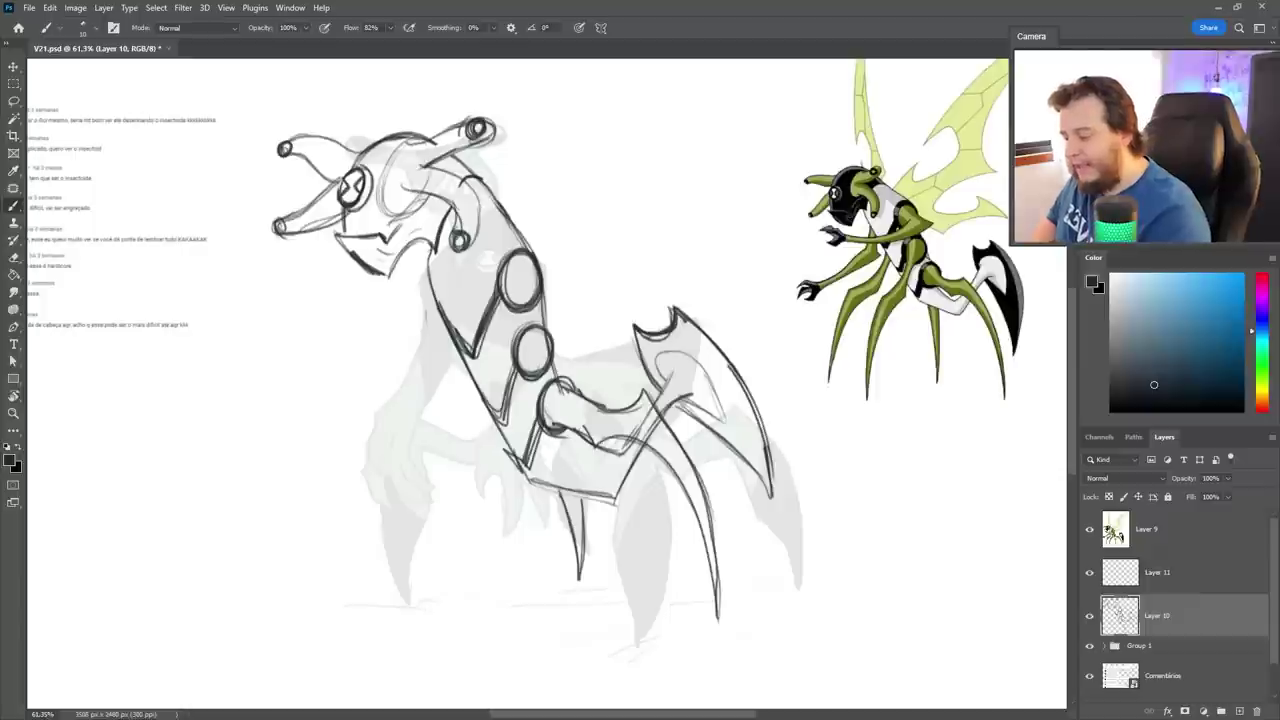
Sketch the far front leg bending out from the torso and curving down to a sharp point.
mouse_move(466, 368)
mouse_down()
mouse_move(406, 462)
mouse_move(380, 598)
mouse_up()
mouse_move(386, 504)
mouse_down()
mouse_move(374, 618)
mouse_move(447, 477)
mouse_move(468, 471)
mouse_up()
drag(480, 403, 466, 472)
mouse_move(448, 476)
mouse_down()
mouse_move(375, 608)
mouse_move(410, 458)
mouse_up()
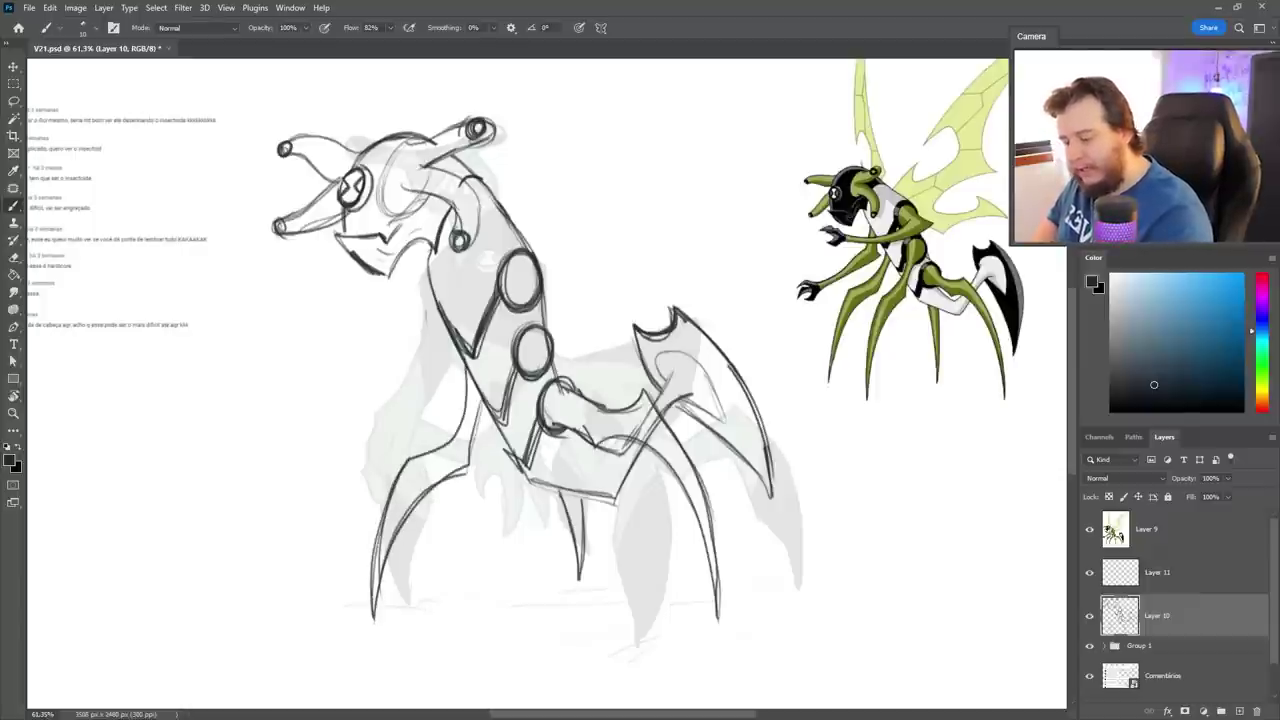
Sketch the near front leg running from the middle joint down to a sharp curved point.
drag(510, 430, 463, 526)
drag(486, 468, 450, 636)
drag(466, 496, 446, 656)
drag(494, 516, 450, 656)
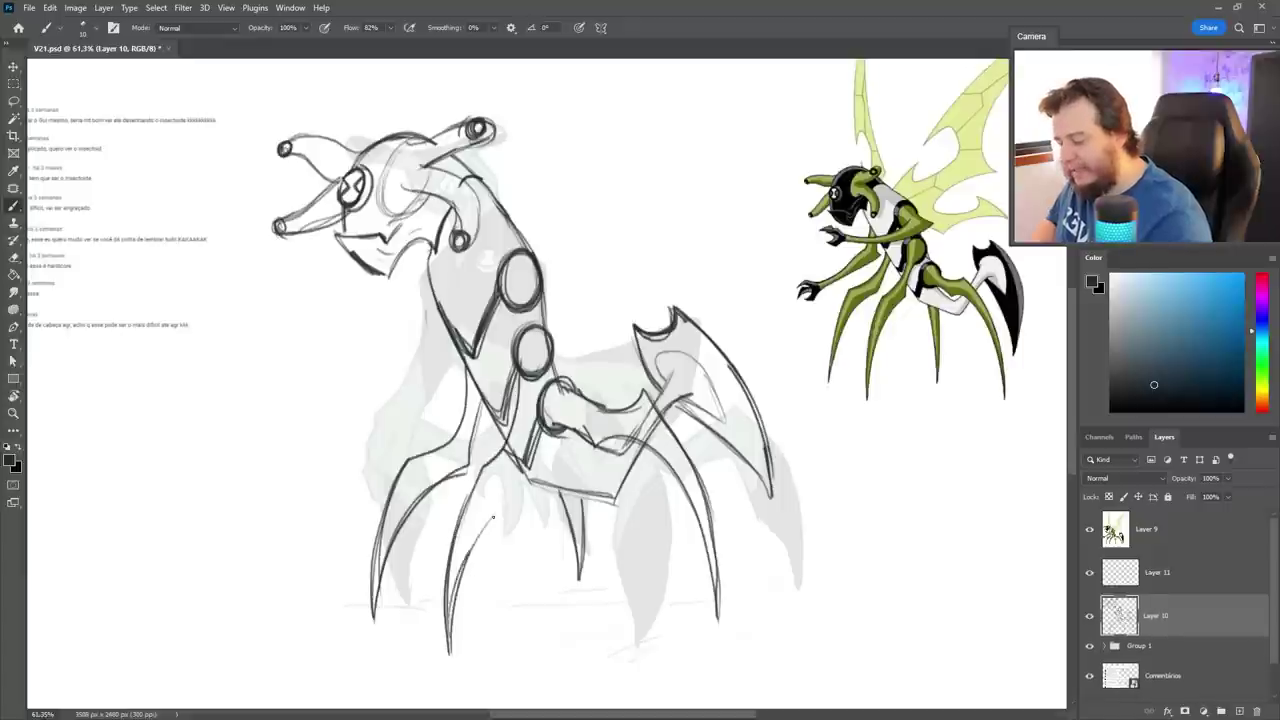
drag(520, 500, 468, 558)
drag(534, 382, 514, 506)
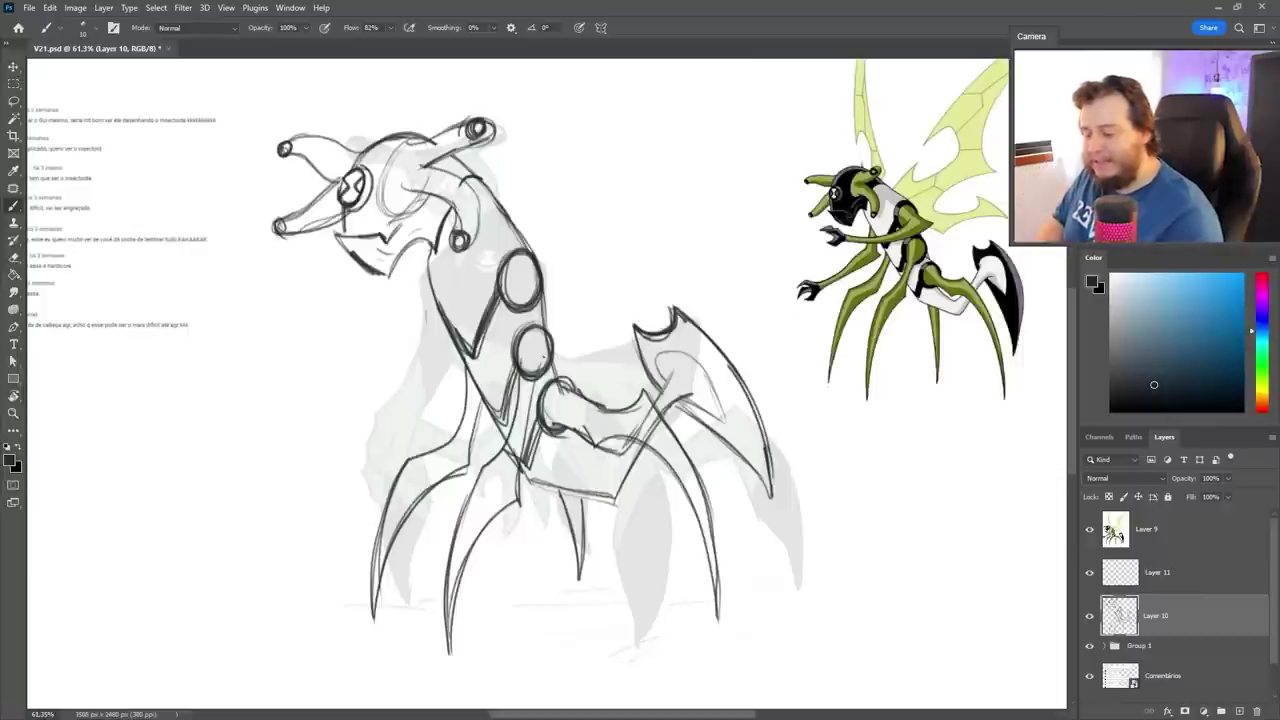
Clean up the lines overlapping the near hind leg's thigh and darken its upper and lower contours.
mouse_move(622, 522)
mouse_down()
mouse_move(670, 506)
mouse_move(661, 473)
mouse_up()
key(ctrl+z)
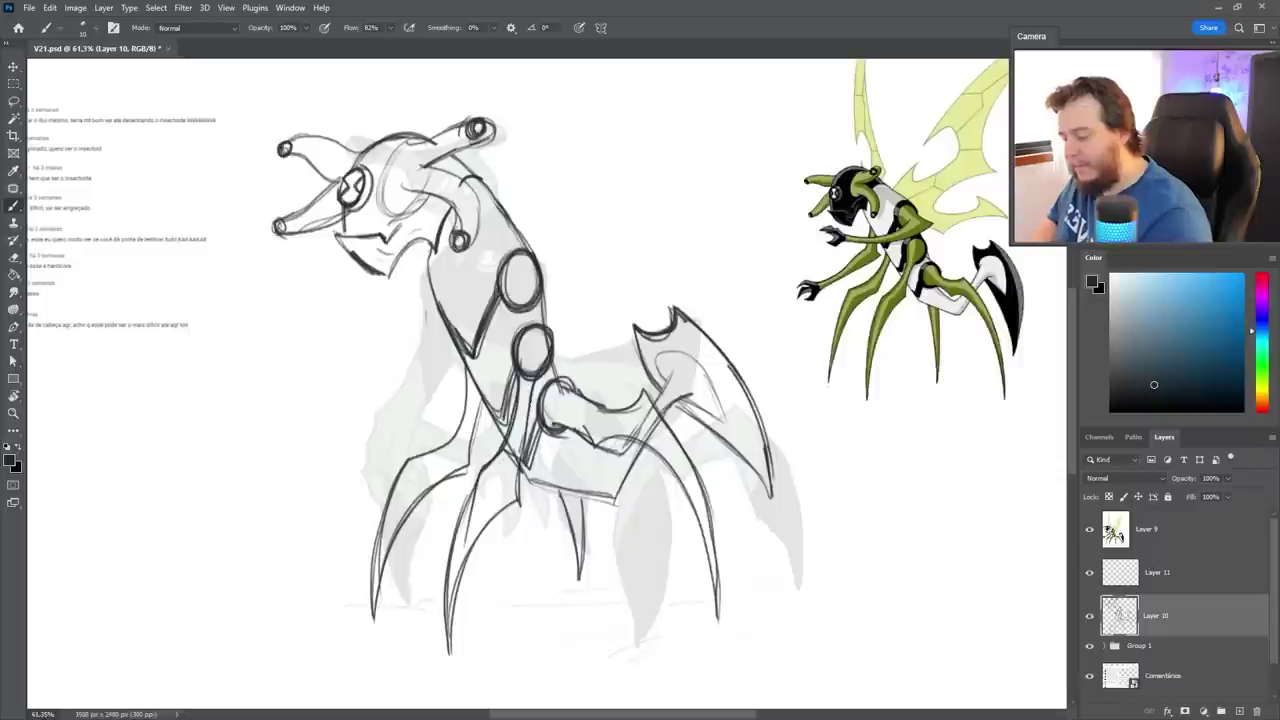
key(e)
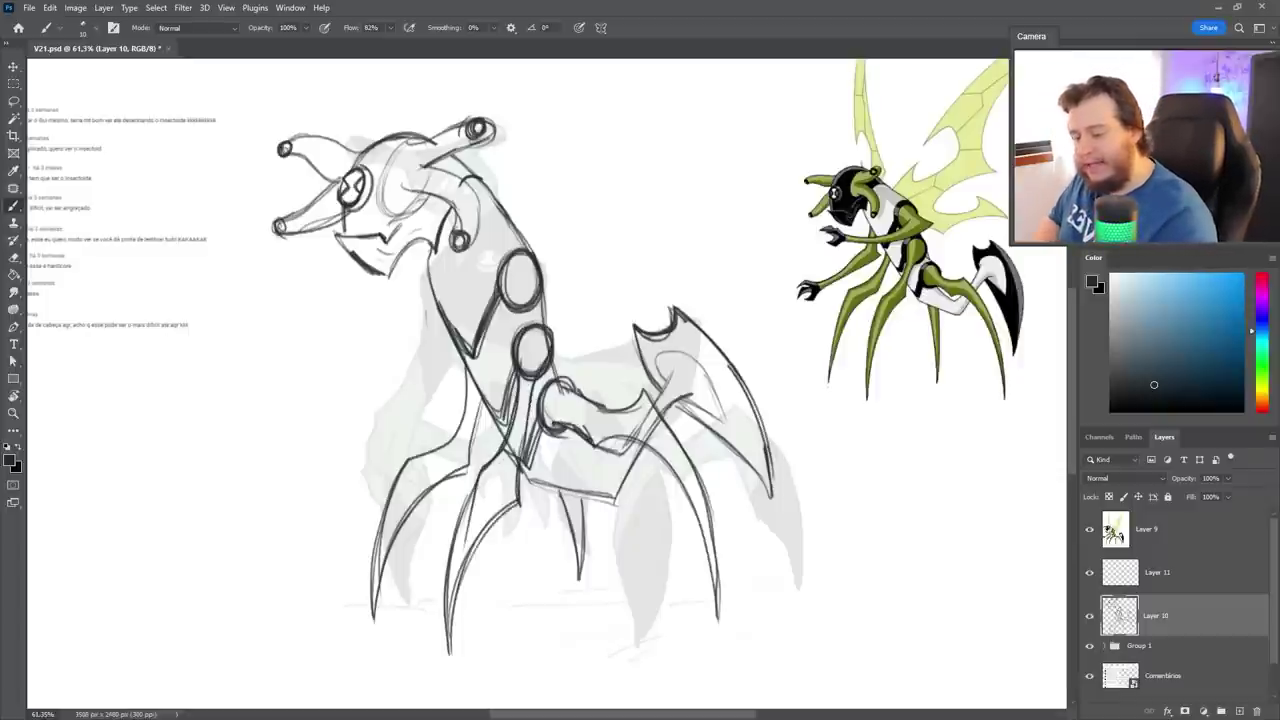
key(b)
drag(582, 392, 638, 401)
drag(596, 444, 671, 472)
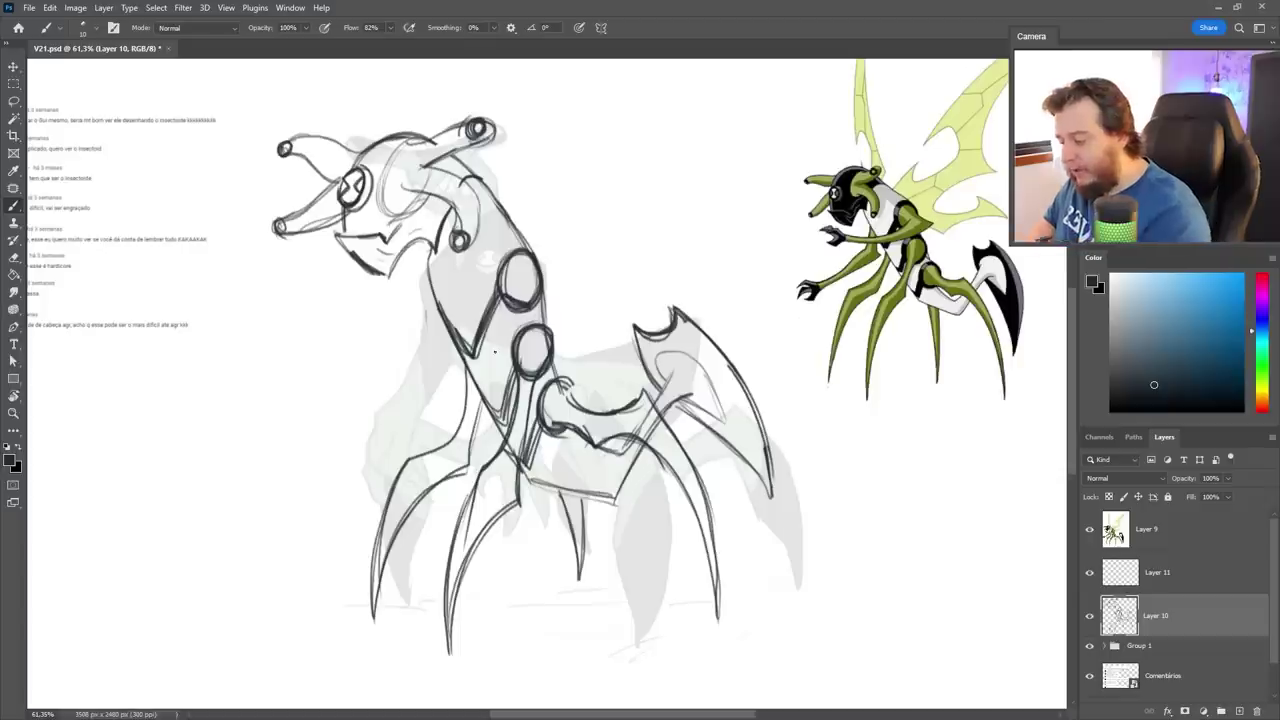
Sketch the far arm hanging from the chest, with a bent elbow and a clawed hand.
mouse_move(430, 280)
mouse_down()
mouse_move(384, 432)
mouse_move(343, 497)
mouse_up()
mouse_move(450, 350)
mouse_down()
mouse_move(456, 378)
mouse_move(418, 438)
mouse_up()
mouse_move(446, 394)
mouse_down()
mouse_move(325, 520)
mouse_move(307, 561)
mouse_move(325, 522)
mouse_move(359, 569)
mouse_up()
mouse_move(360, 510)
mouse_down()
mouse_move(360, 574)
mouse_move(335, 574)
mouse_up()
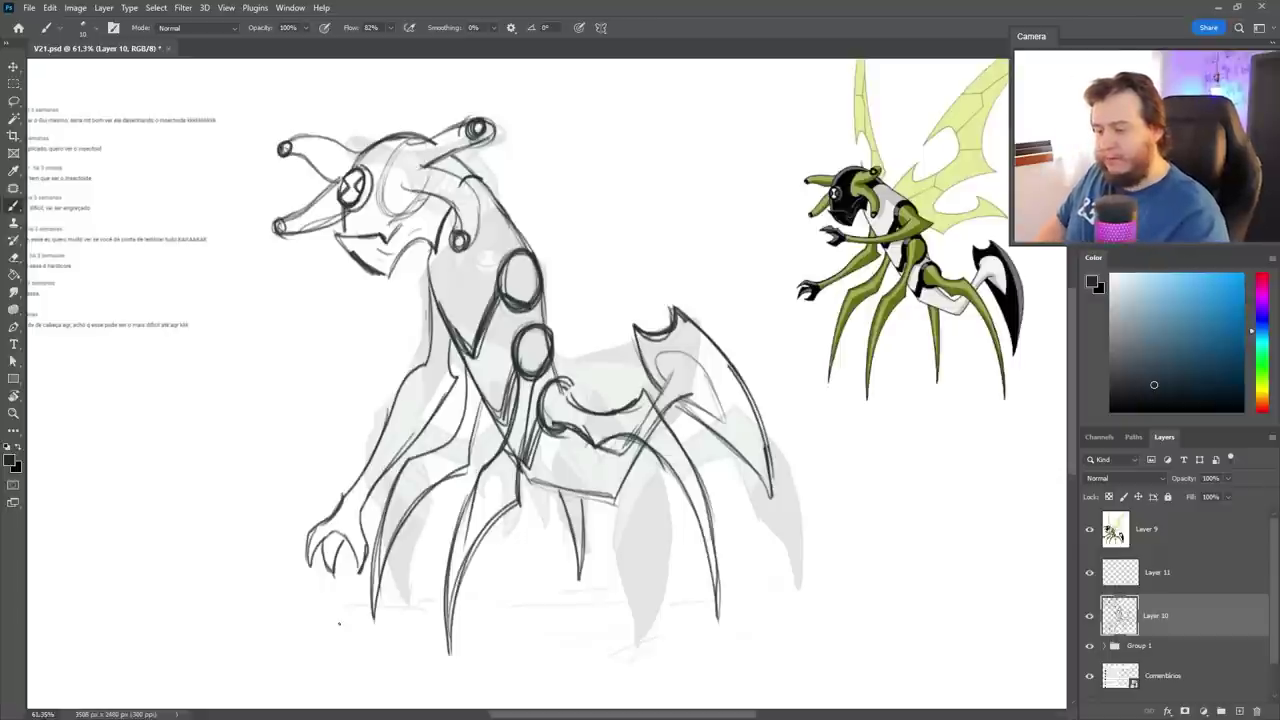
Sketch the near arm from the upper joint down across the body, ending in a clawed hand.
mouse_move(540, 276)
mouse_down()
mouse_move(572, 348)
mouse_move(534, 500)
mouse_up()
drag(580, 346, 572, 464)
drag(526, 522, 502, 552)
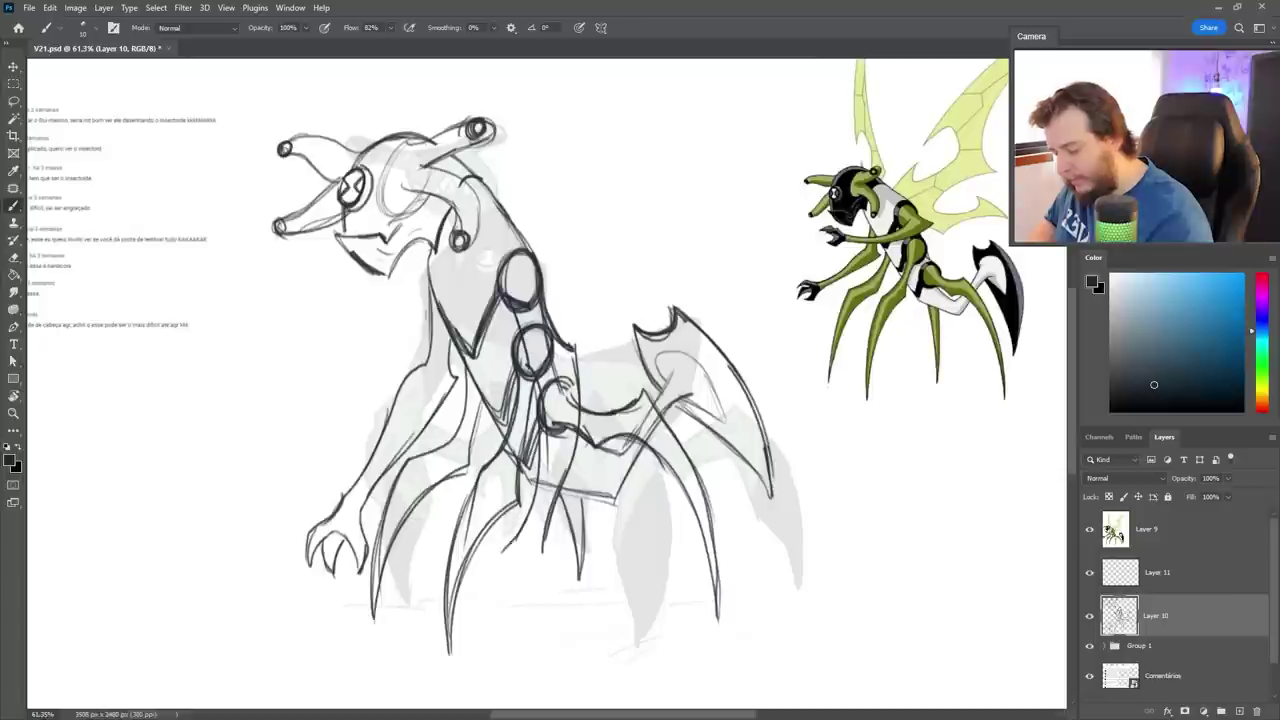
drag(492, 596, 550, 601)
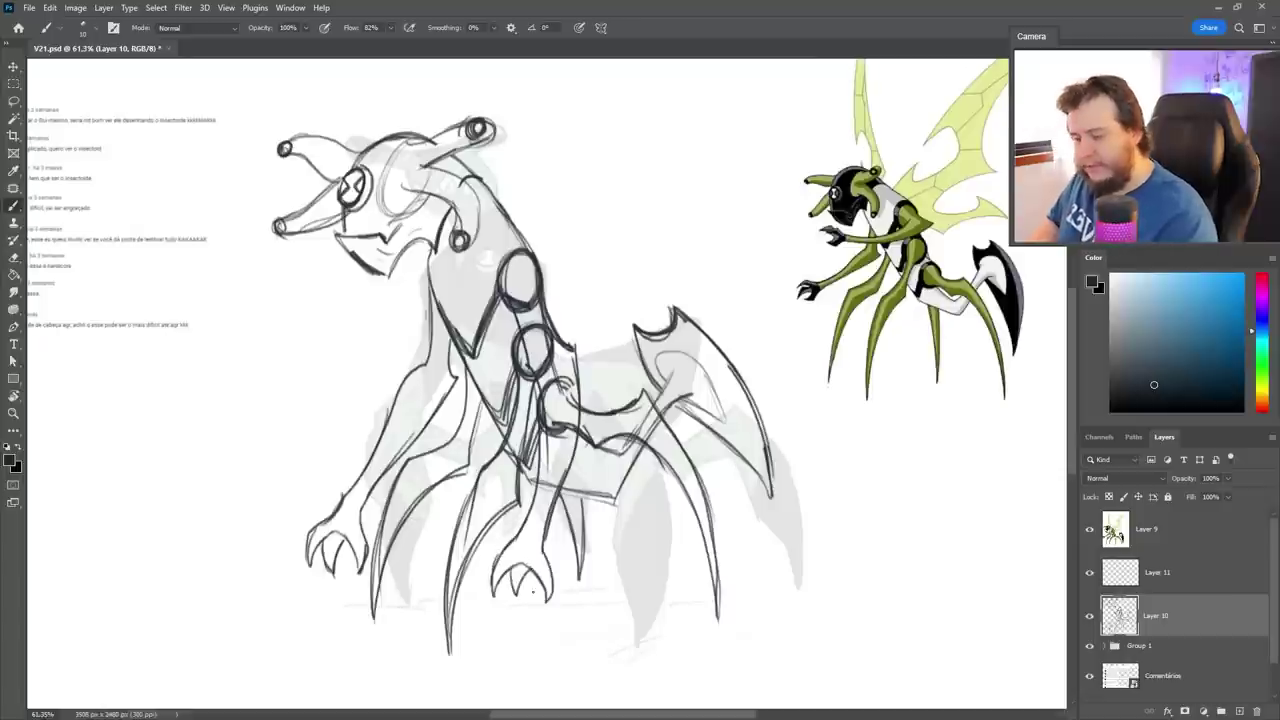
Erase the tips of the two front legs and redraw them longer.
drag(743, 520, 716, 517)
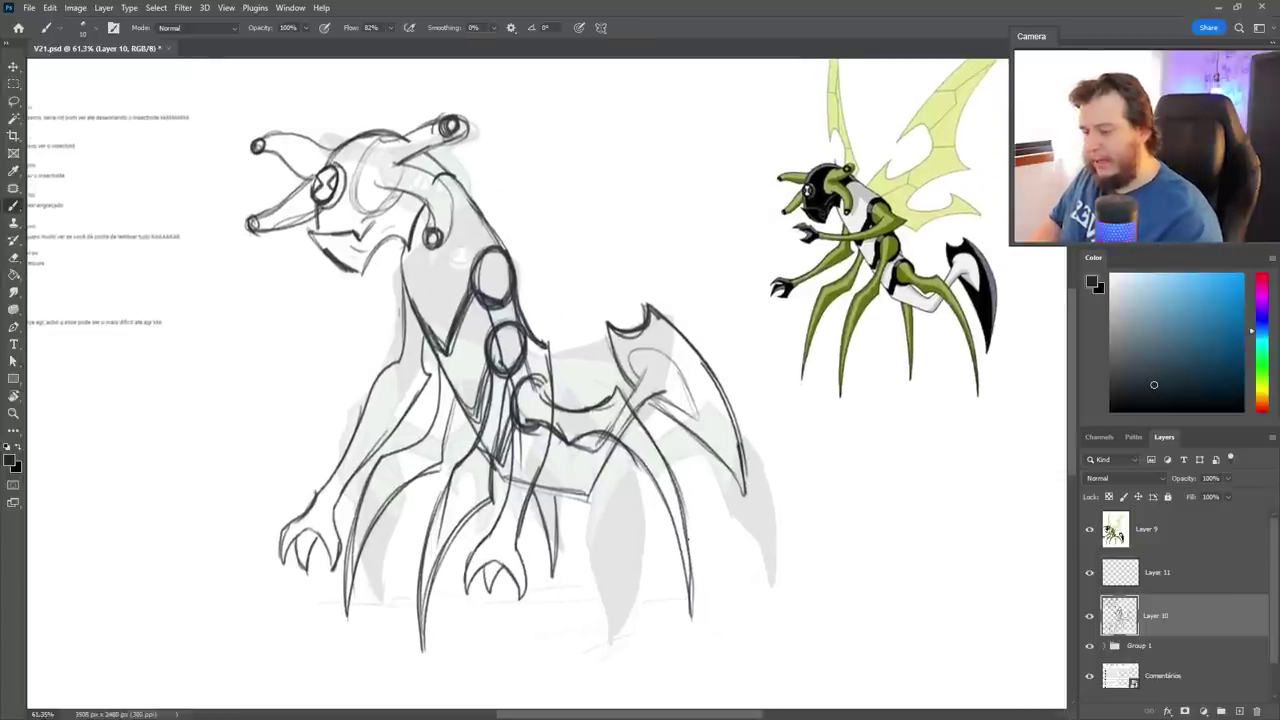
key(l)
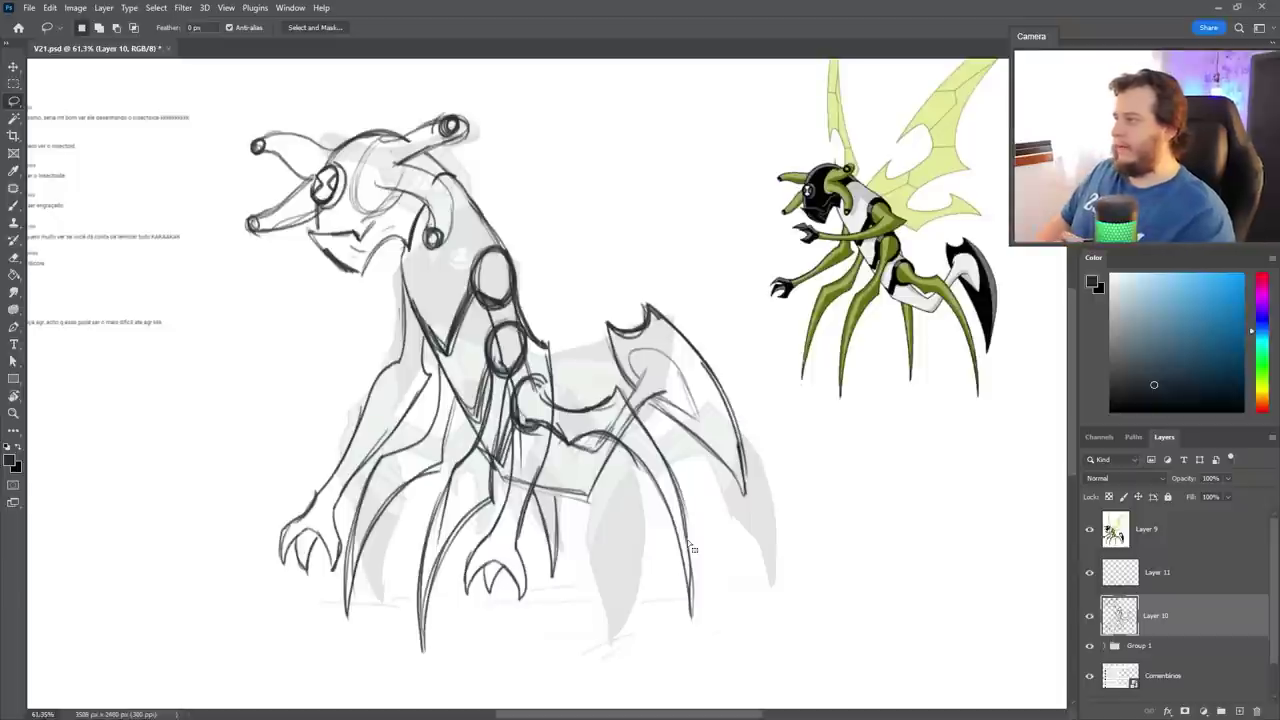
key(e)
drag(360, 603, 347, 652)
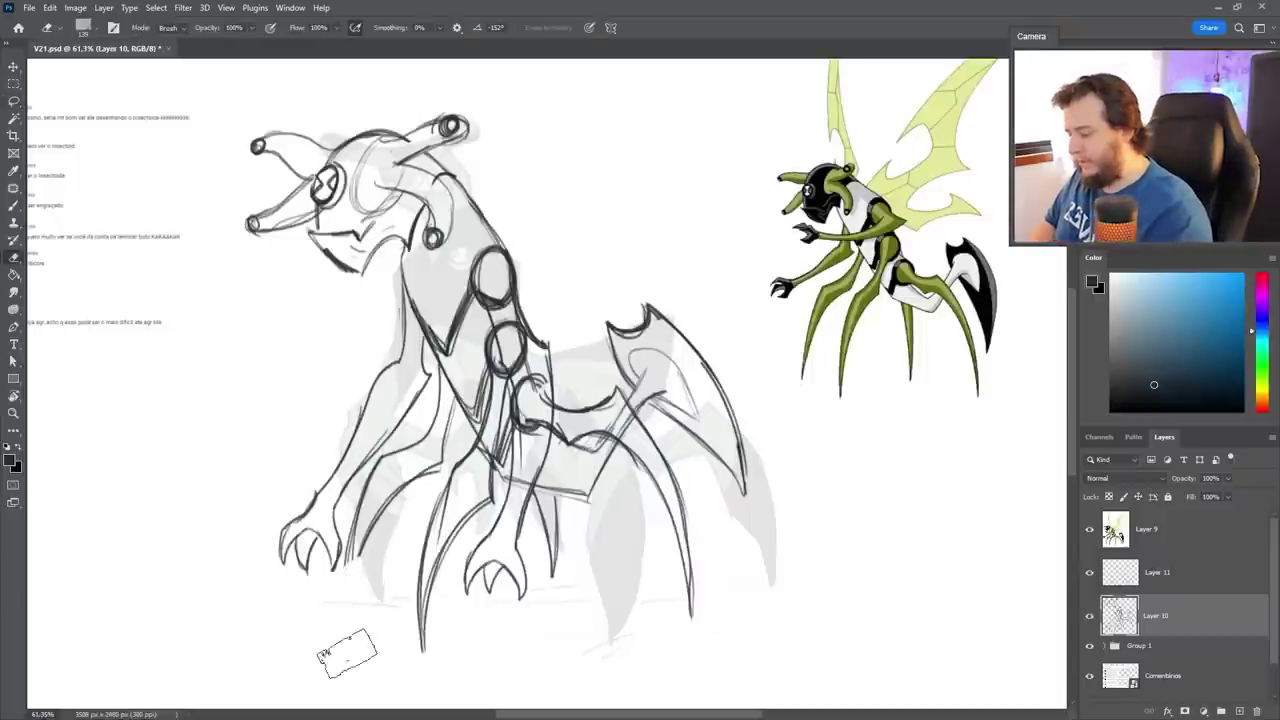
key(b)
drag(362, 515, 341, 672)
key(e)
drag(430, 640, 424, 655)
key(b)
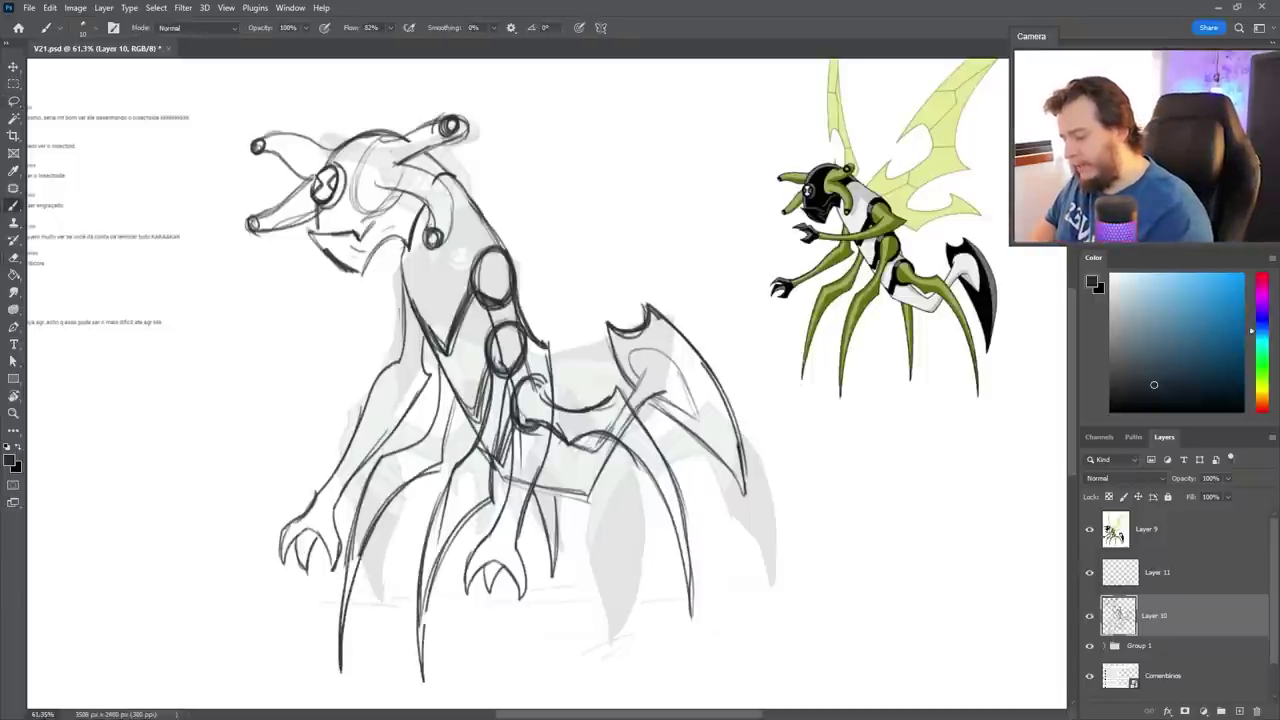
drag(452, 534, 421, 623)
Erase the tips of the two hind legs and extend them to longer points.
key(e)
drag(676, 562, 681, 609)
key(b)
drag(667, 498, 693, 652)
drag(685, 522, 692, 667)
key(e)
drag(552, 546, 553, 570)
key(b)
drag(538, 507, 558, 621)
Erase the end of the far front leg and redraw it with a slightly shorter point.
key(e)
drag(340, 646, 342, 626)
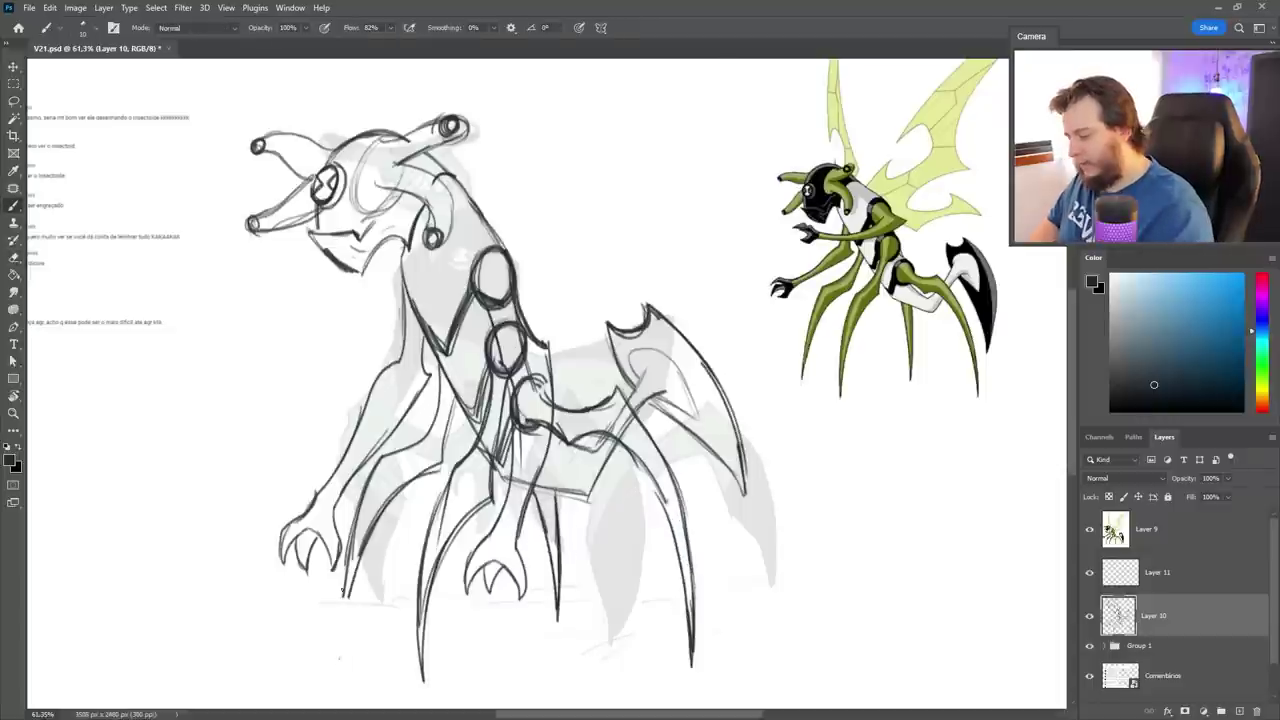
drag(348, 565, 338, 666)
key(ctrl+z)
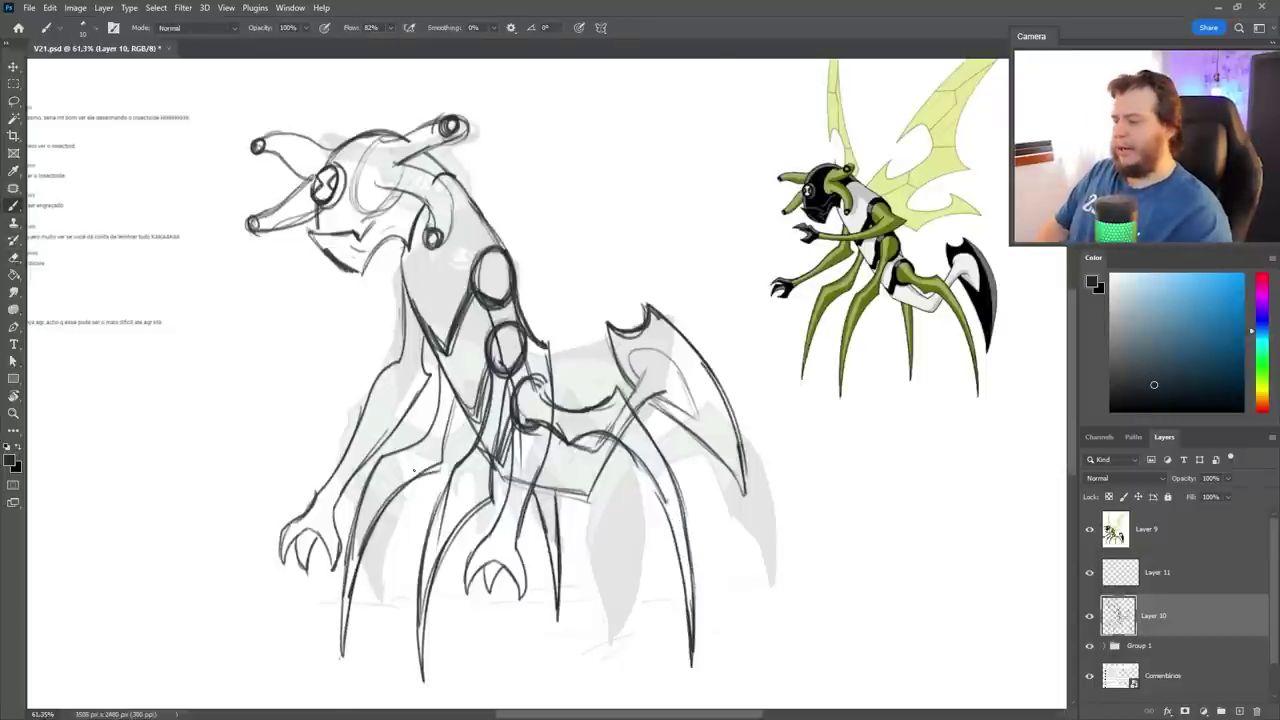
Lasso the sketched head with its antennae and scale it down to 93.46%.
key(l)
drag(456, 93, 224, 268)
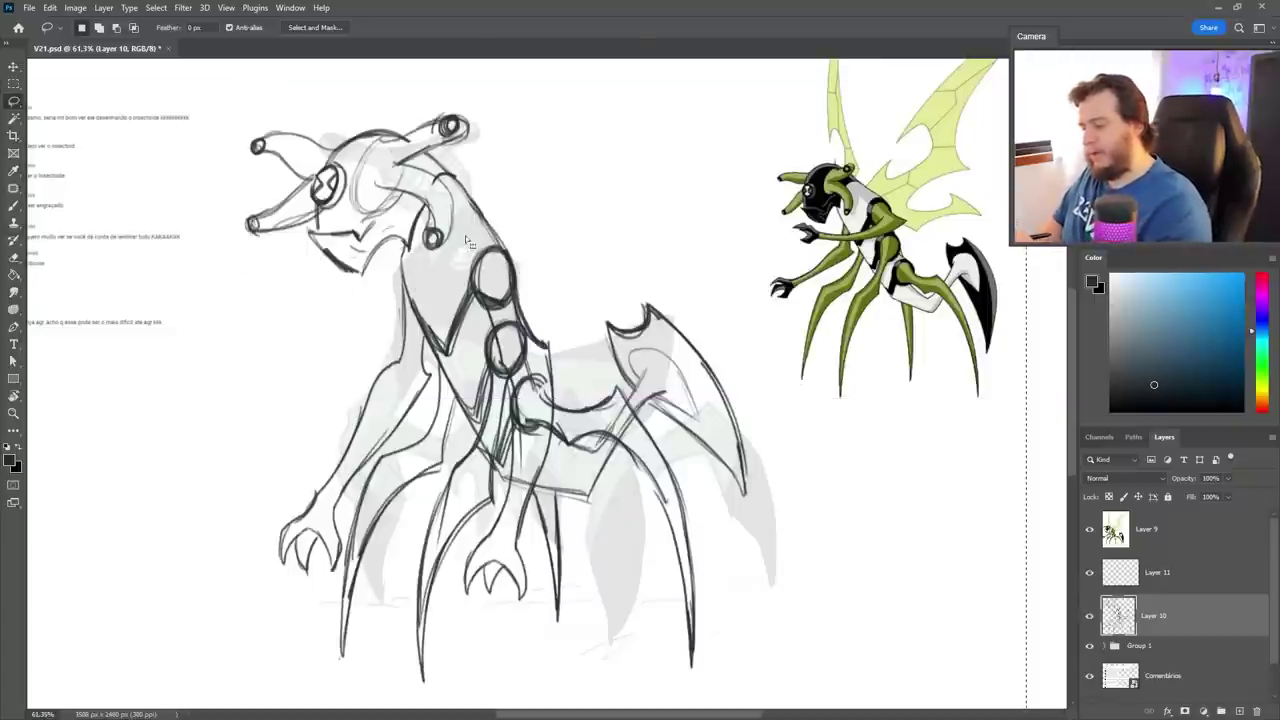
key(ctrl+t)
drag(493, 307, 478, 292)
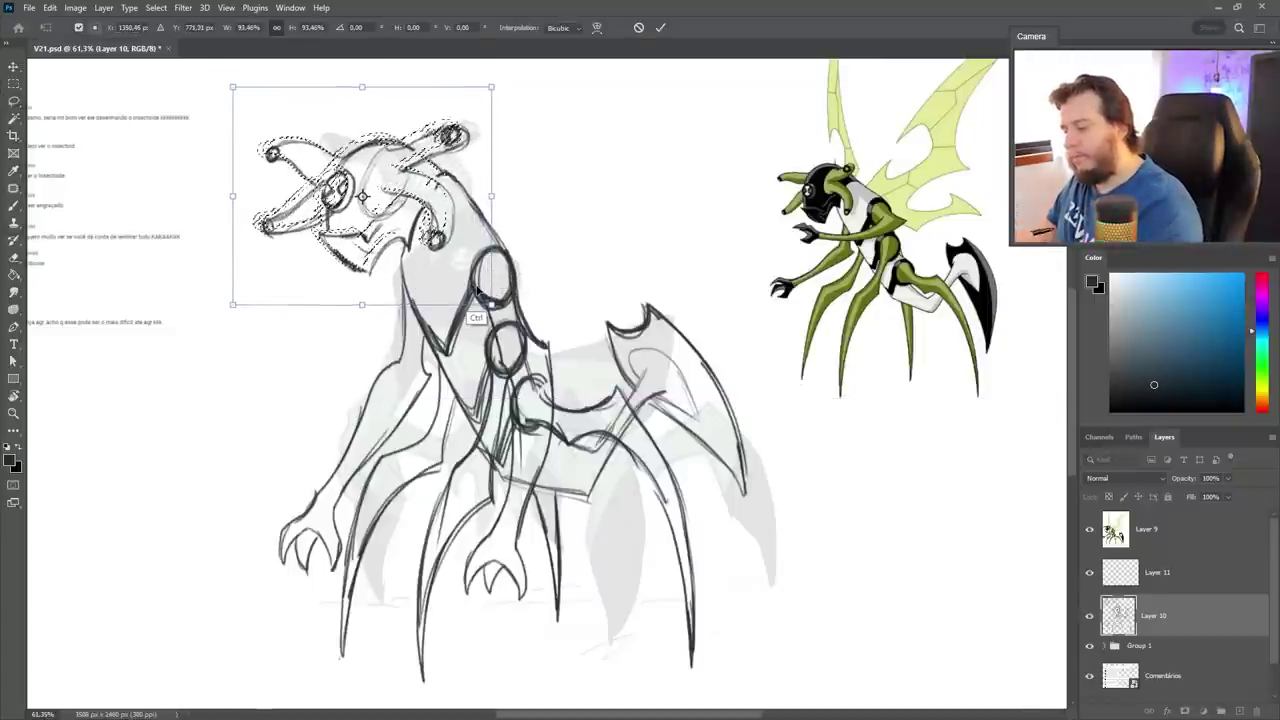
click(660, 28)
key(ctrl+d)
Sketch the jagged insect wings rising from the back, with vein lines dividing the membranes.
drag(680, 560, 643, 563)
drag(770, 383, 923, 378)
key(b)
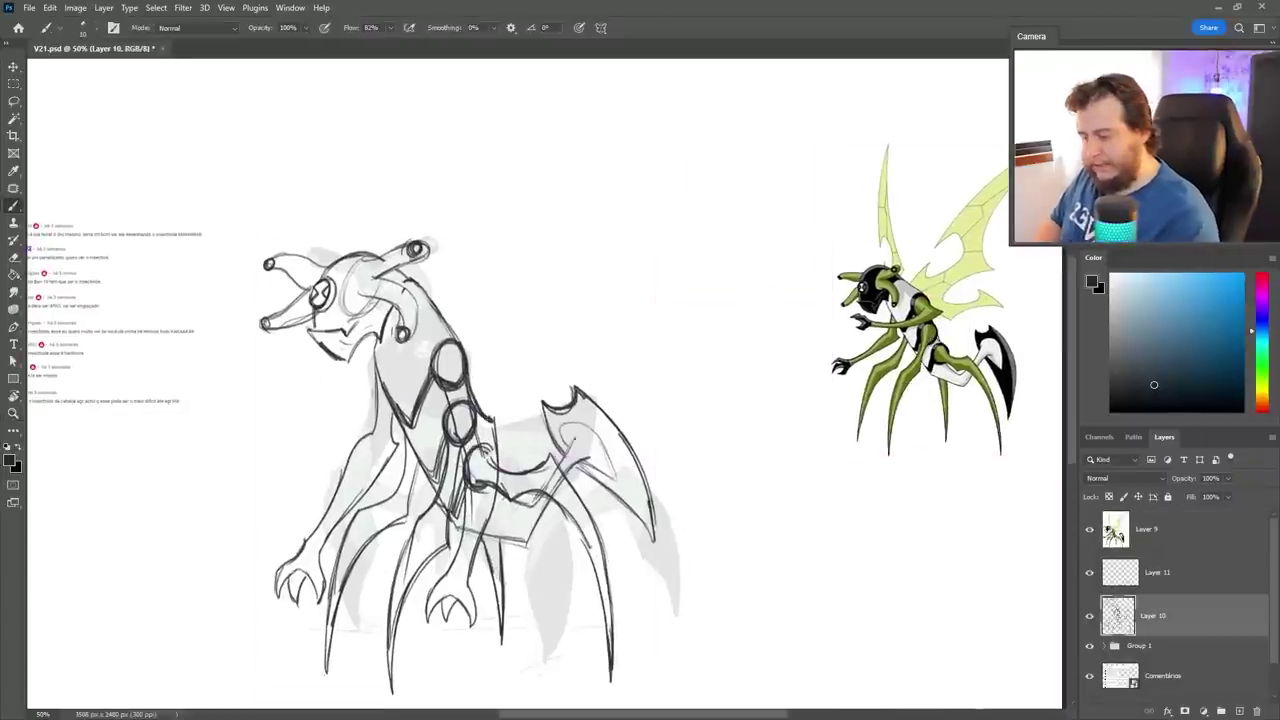
mouse_move(451, 327)
mouse_down()
mouse_move(489, 283)
mouse_move(810, 78)
mouse_move(697, 156)
mouse_move(668, 307)
mouse_move(533, 372)
mouse_up()
mouse_move(657, 364)
mouse_down()
mouse_move(525, 374)
mouse_move(520, 410)
mouse_up()
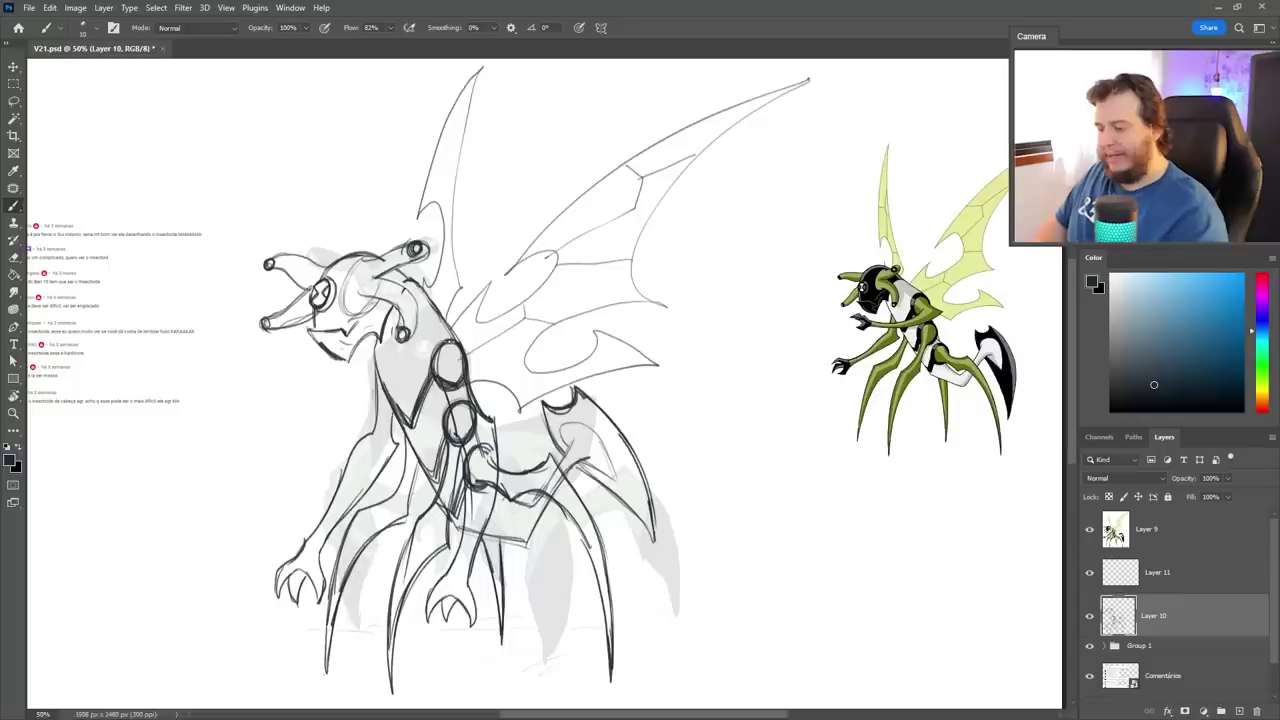
Erase the overlapping body circles and construction lines inside the near arm using a smaller eraser.
drag(689, 586, 746, 561)
key(e)
right_click(555, 418)
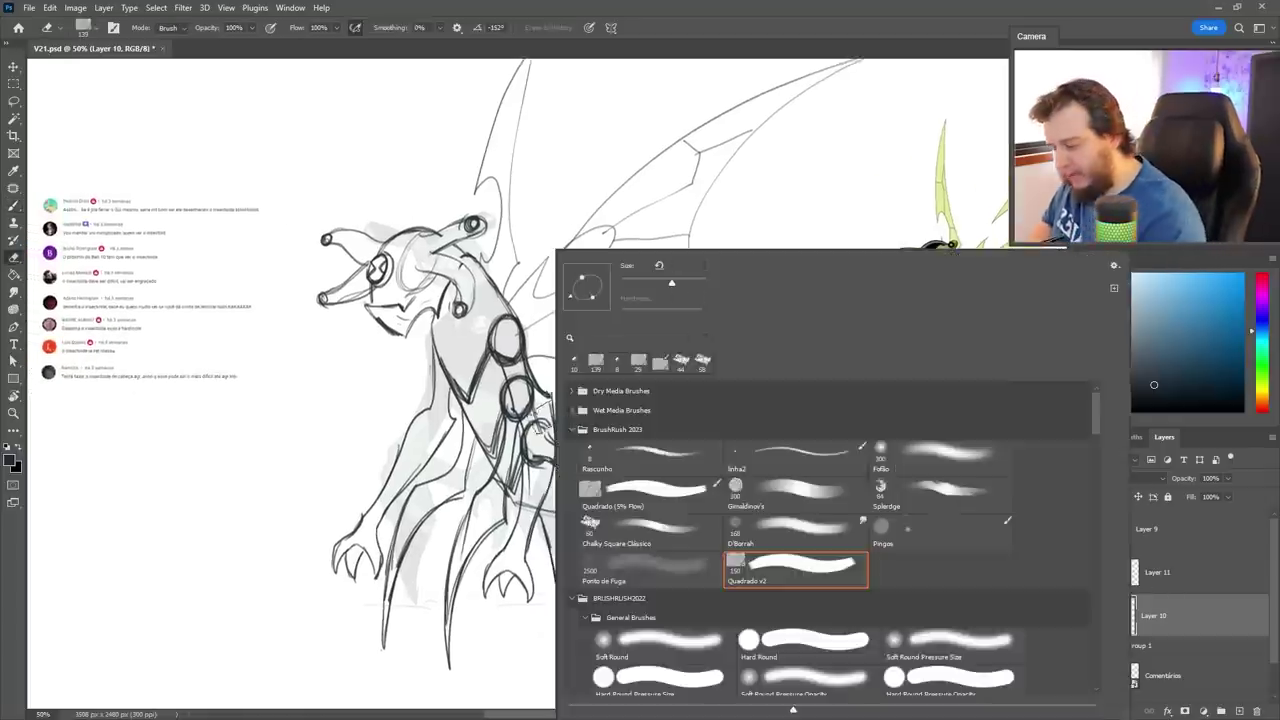
click(644, 283)
click(783, 194)
drag(505, 452, 496, 505)
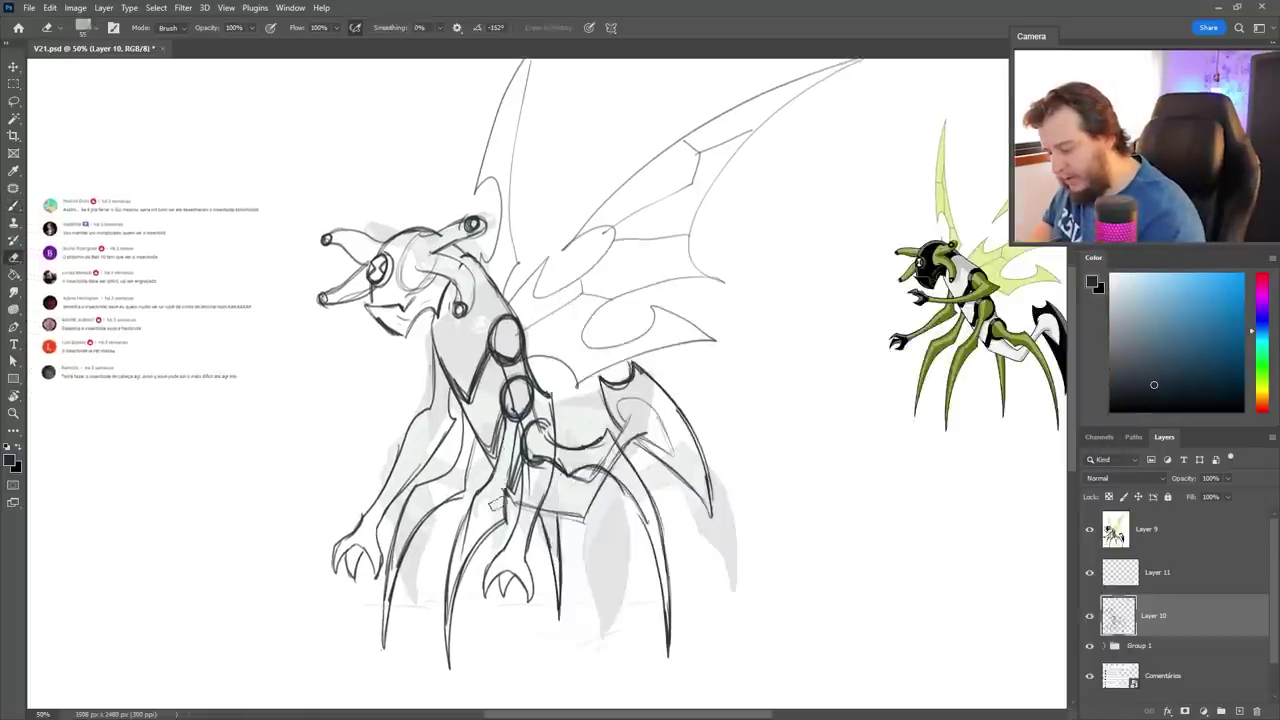
drag(512, 364, 539, 460)
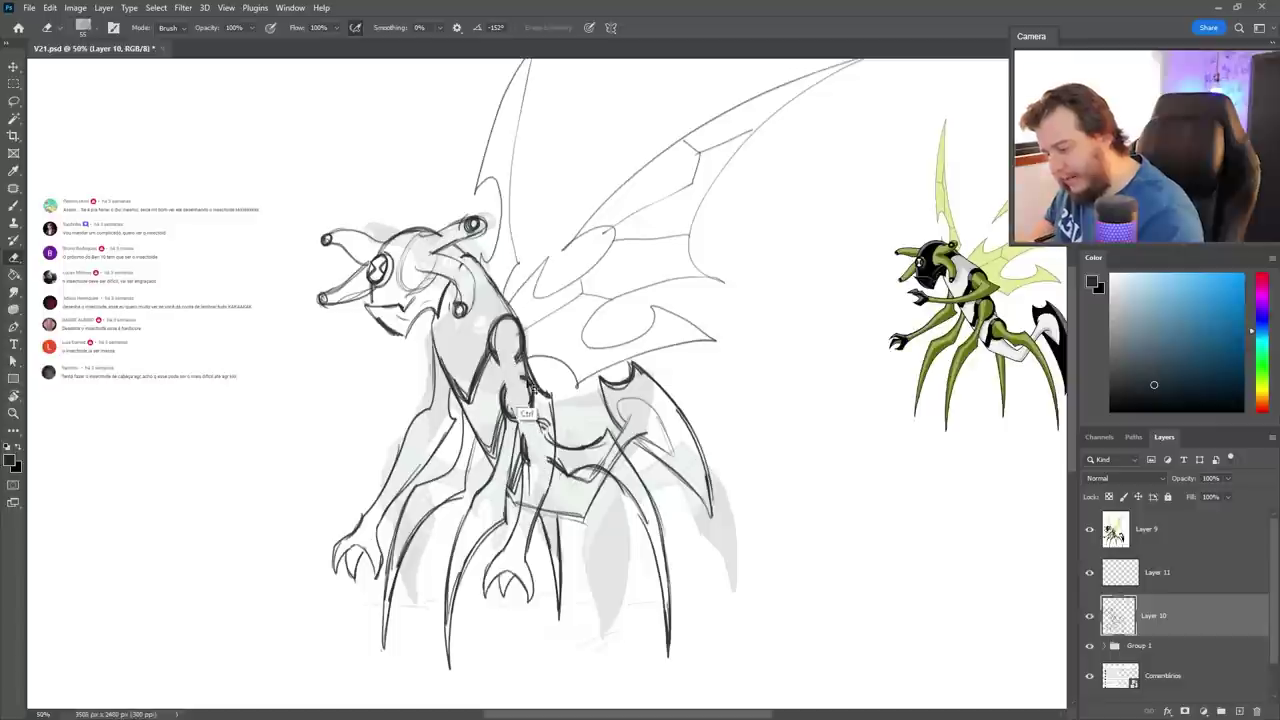
key(ctrl+z)
drag(530, 405, 537, 426)
mouse_move(514, 366)
mouse_down()
mouse_move(534, 400)
mouse_move(536, 512)
mouse_up()
key(b)
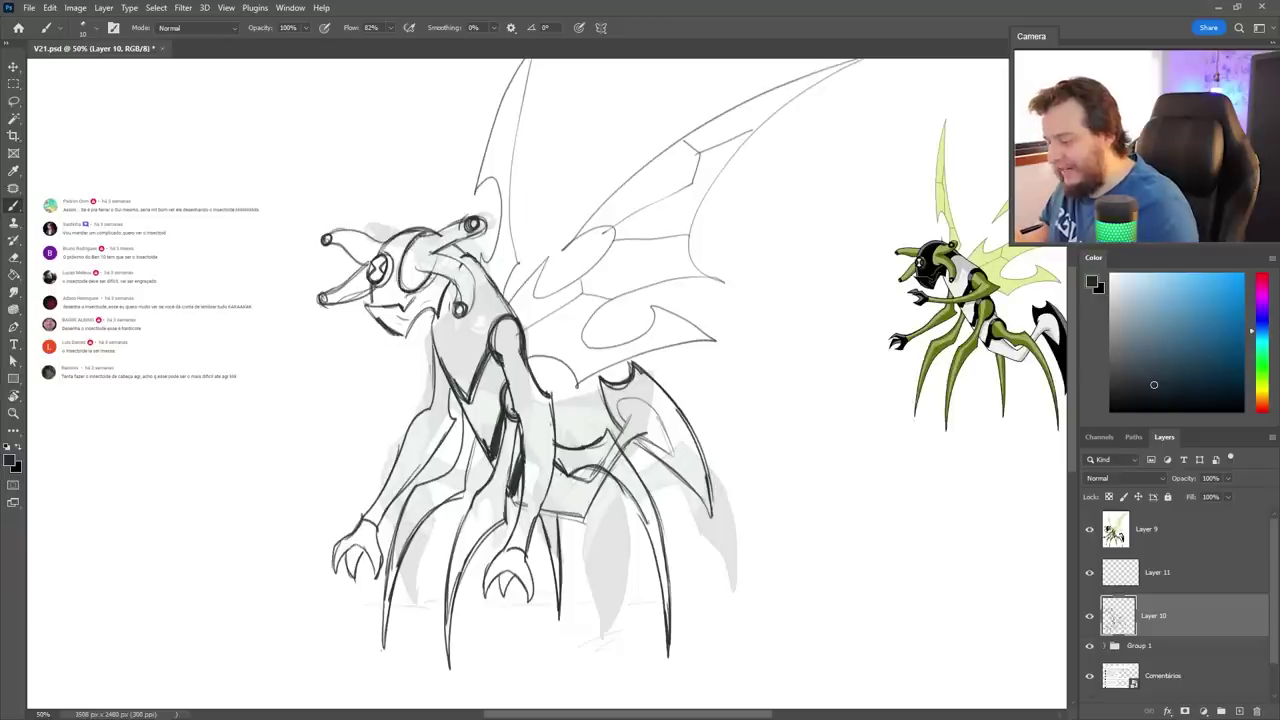
Clean up the lower face and redraw the mouth and jaw lines of the sketched head.
key(e)
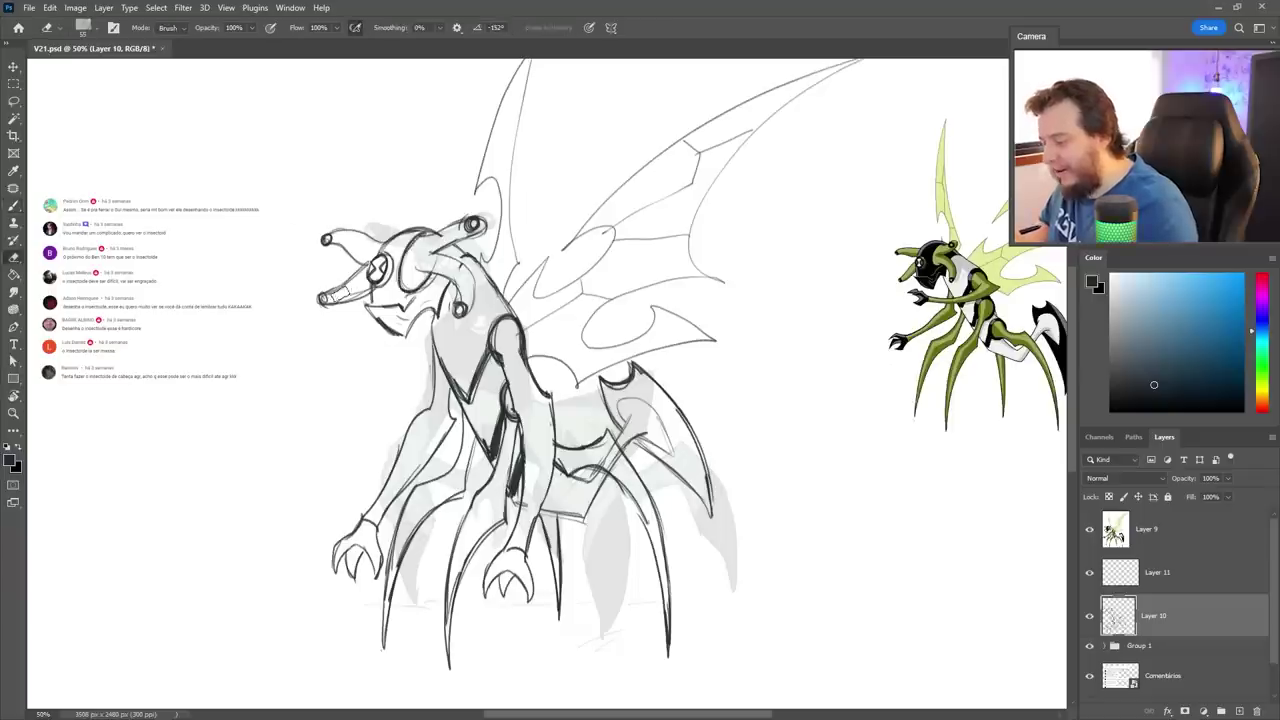
key(b)
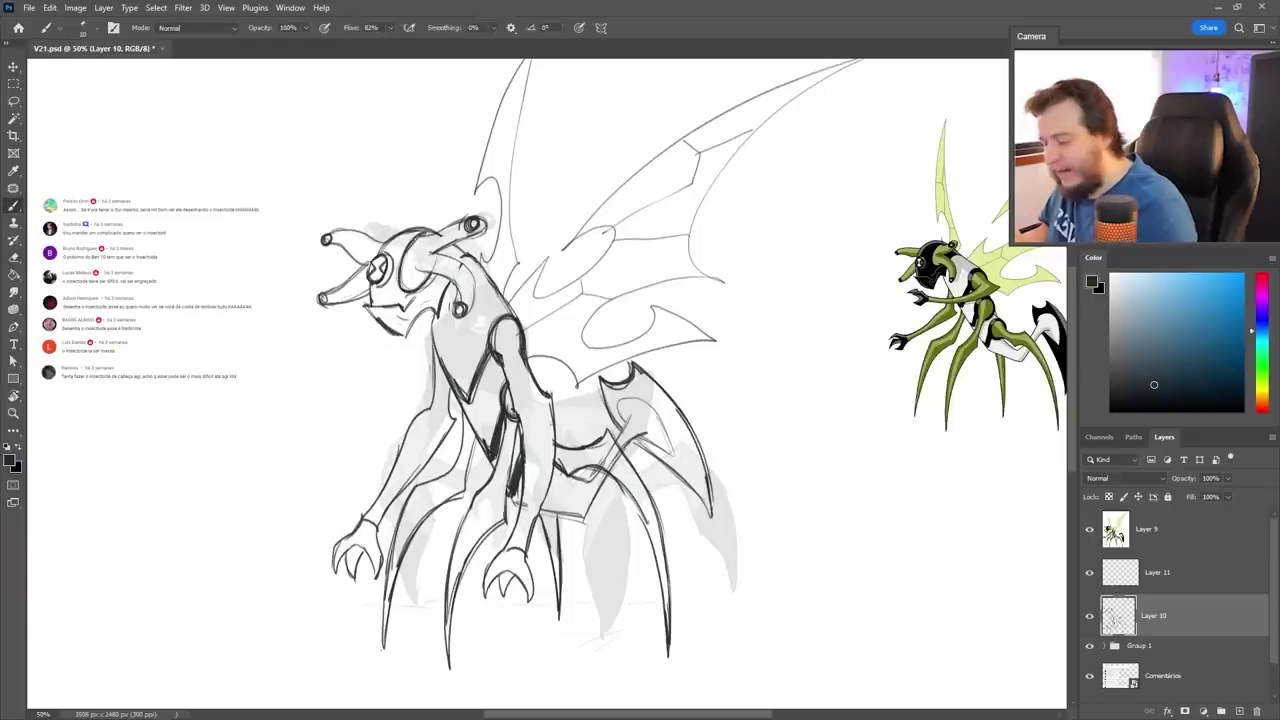
key(e)
drag(373, 319, 405, 339)
key(b)
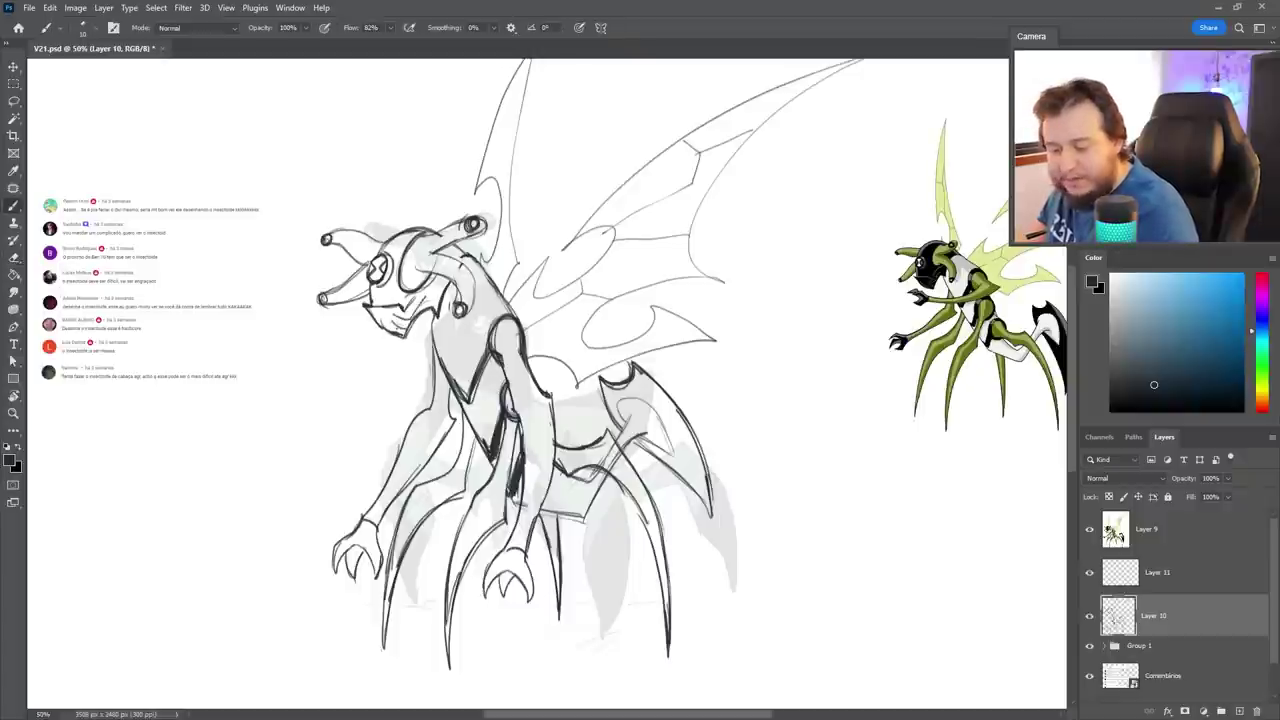
Erase stray lines between the eye and the rear antennae and redraw the antenna bases and neck contours.
key(e)
mouse_move(401, 292)
mouse_down()
mouse_move(433, 283)
mouse_move(442, 232)
mouse_up()
key(b)
key(e)
key(b)
key(e)
key(b)
key(e)
key(b)
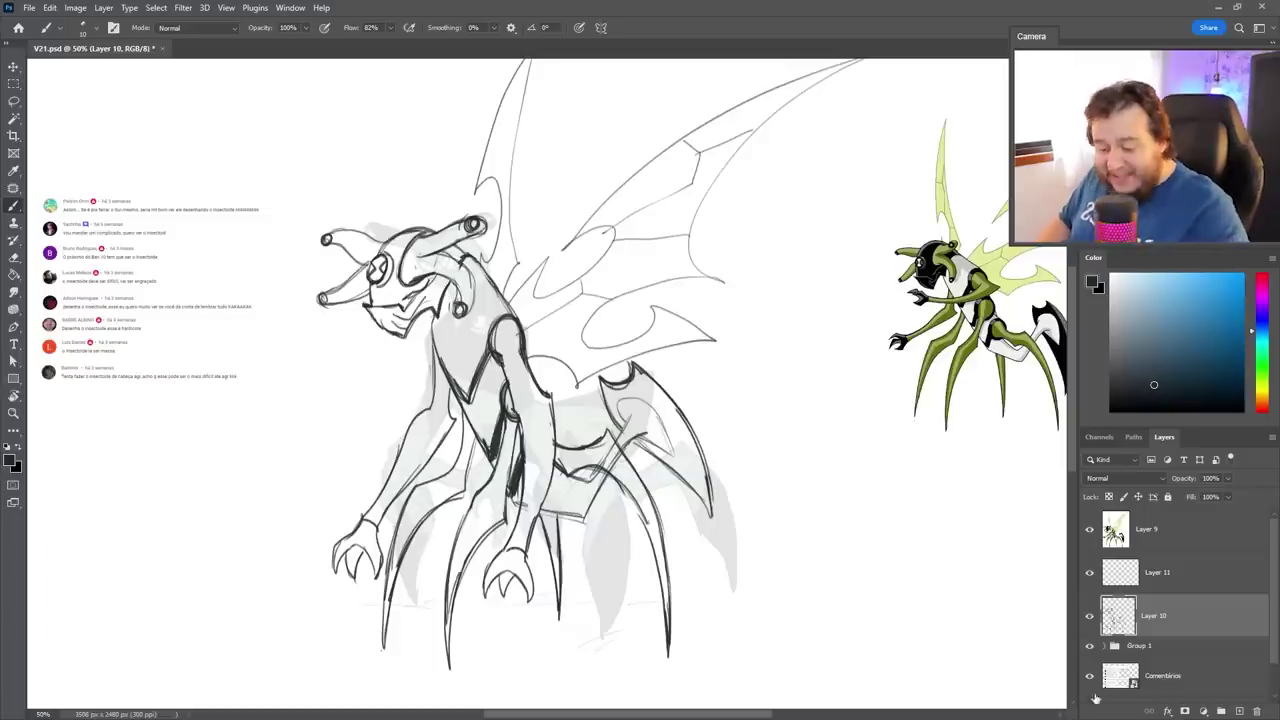
Fill the alien's silhouette with flat green beneath the line art and add a new layer clipped to it.
click(1237, 710)
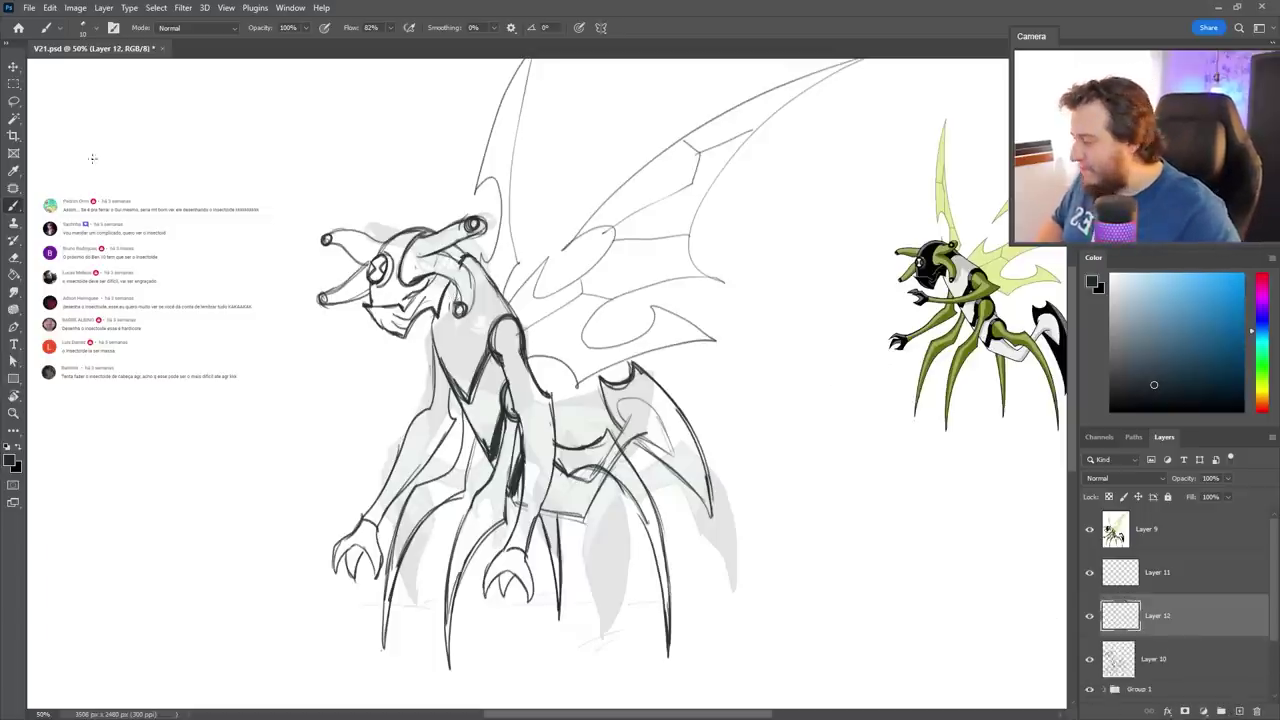
key(g)
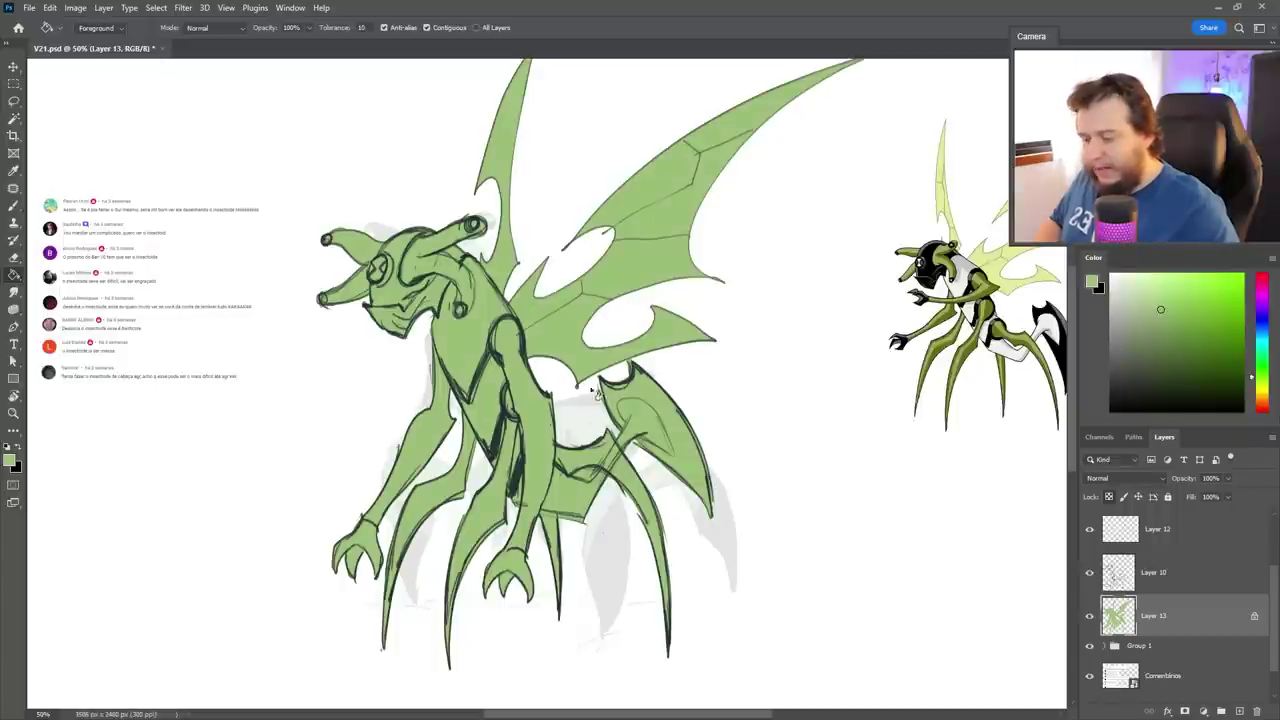
click(1239, 710)
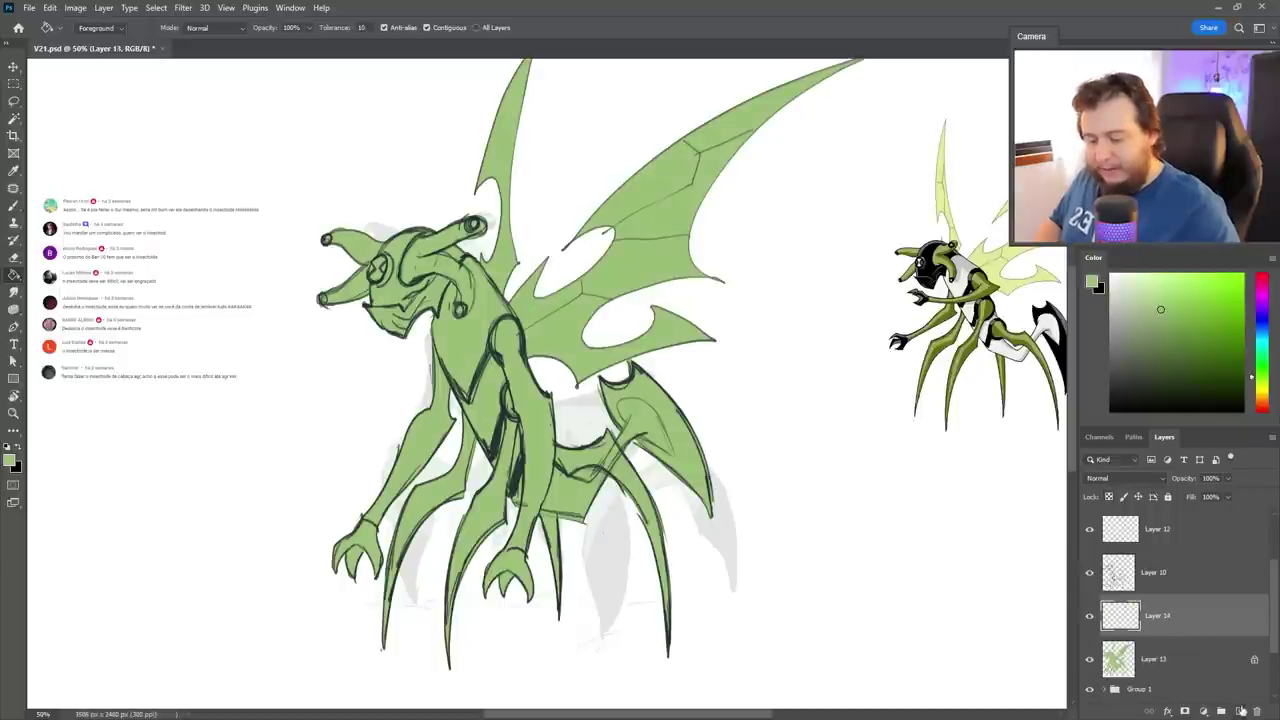
right_click(1185, 621)
click(1150, 312)
Set the Quadrado (5% Flow) brush to 59 px and paint the first black strokes over the jaw.
key(b)
right_click(702, 298)
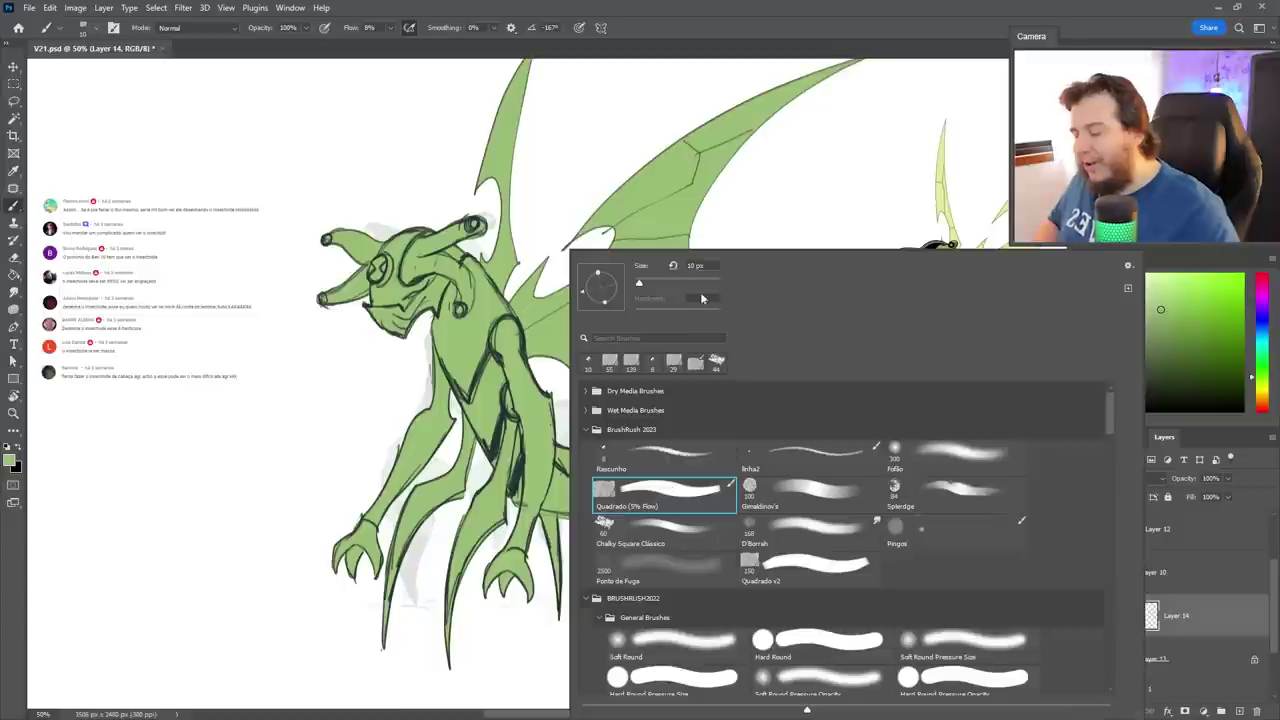
click(838, 54)
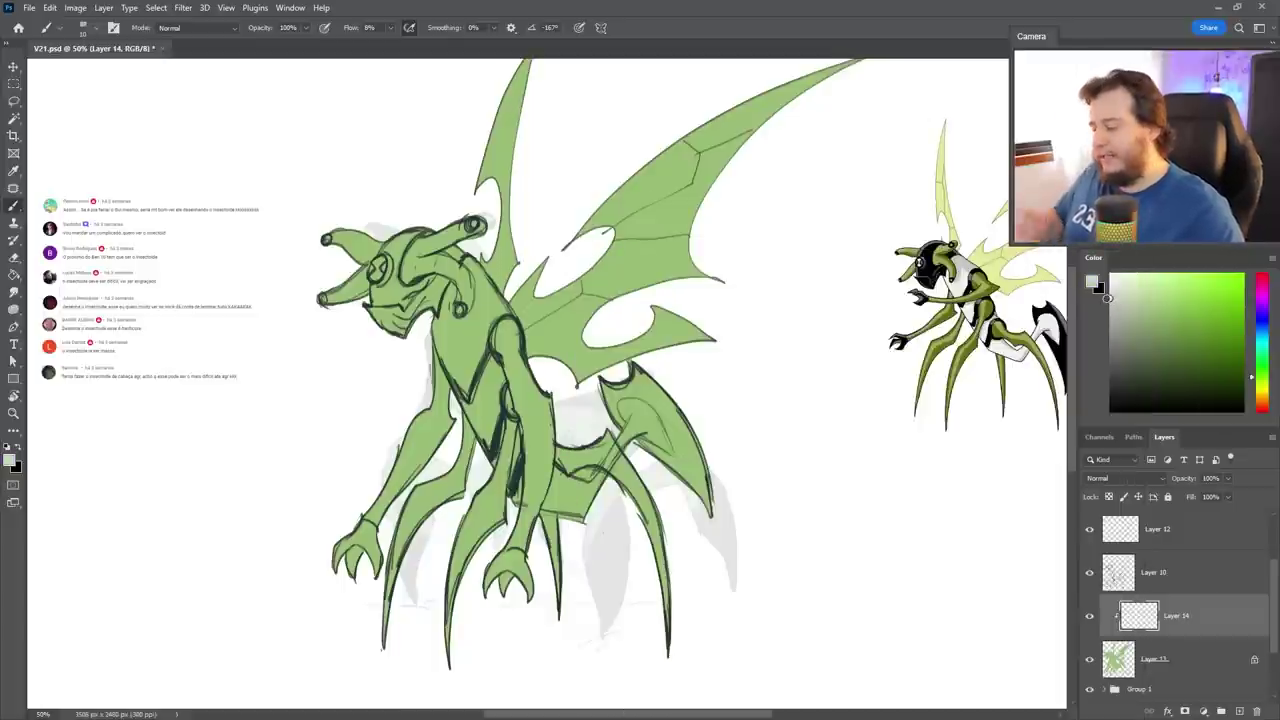
right_click(655, 298)
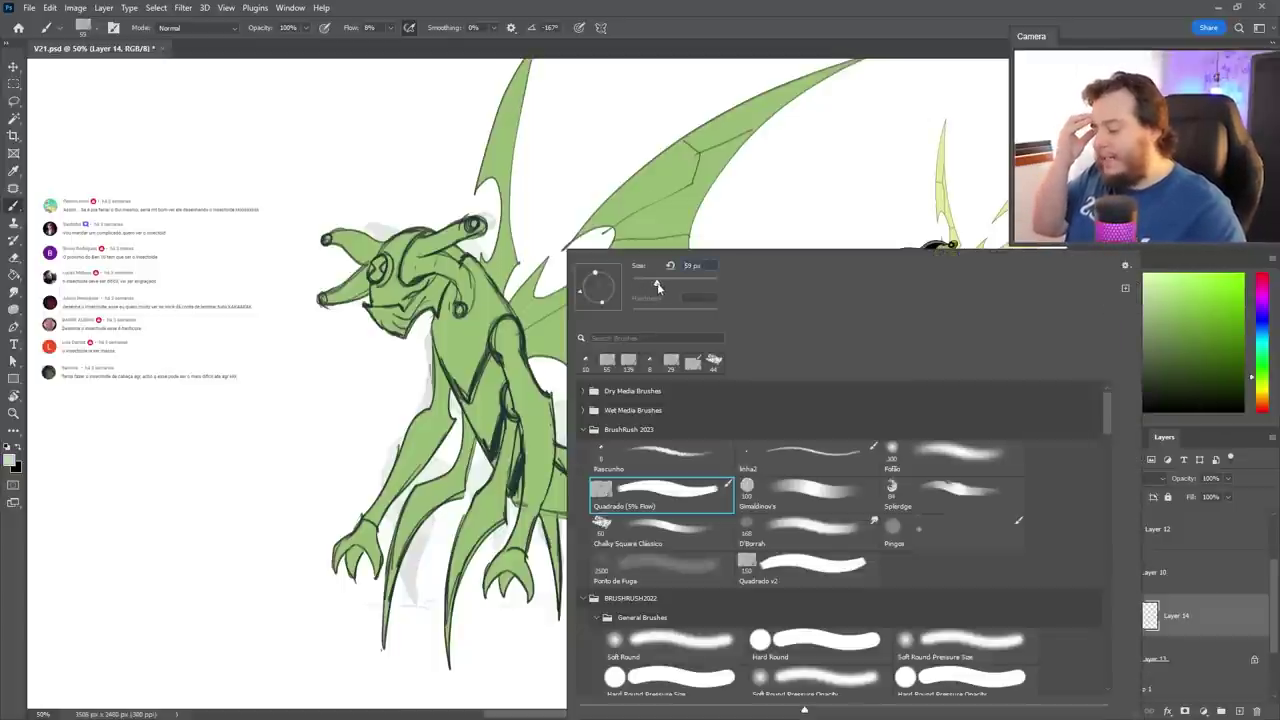
click(703, 36)
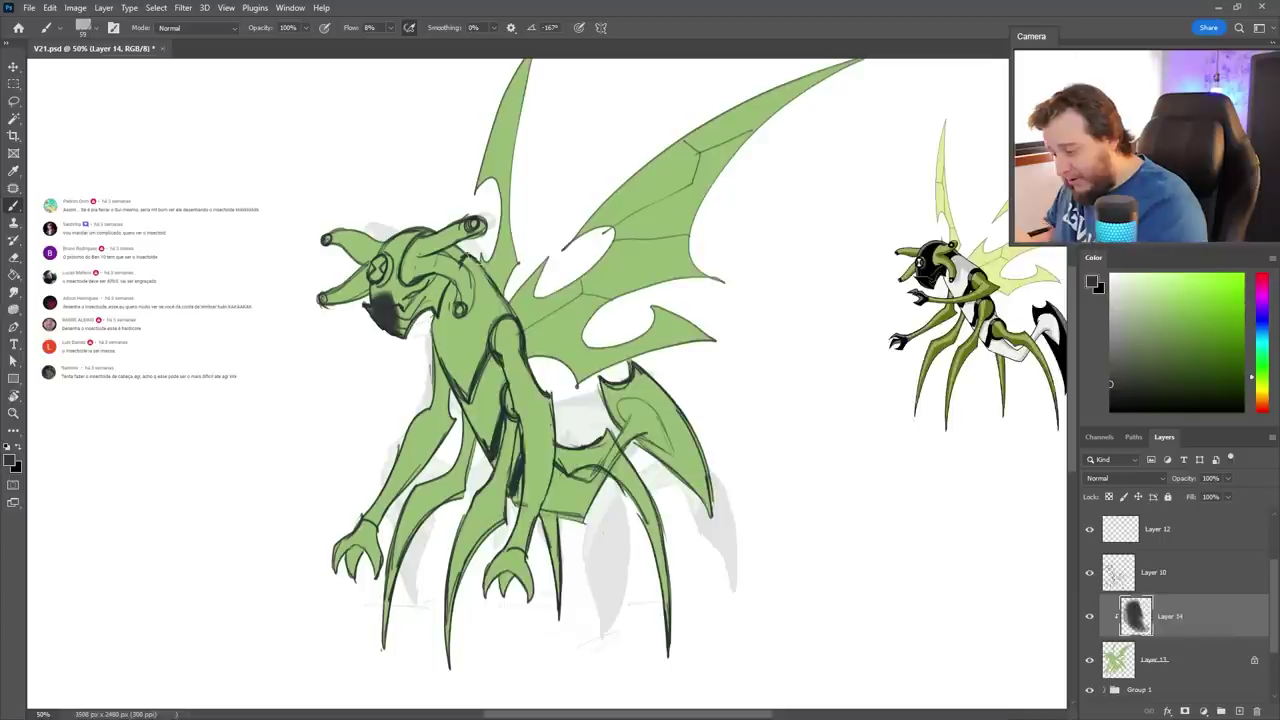
Switch to the Quadrado v2 brush, adjust its size and extend the black across the lower face.
right_click(722, 505)
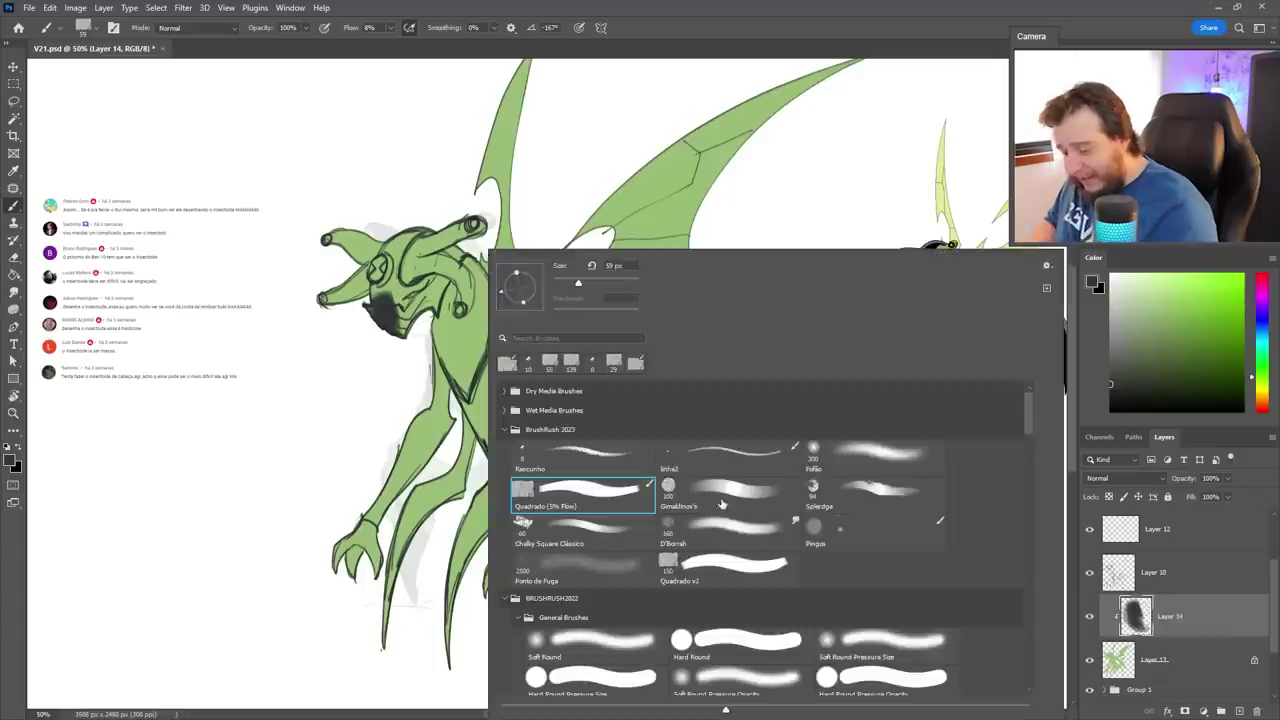
click(684, 572)
click(569, 282)
drag(514, 420, 520, 495)
right_click(541, 460)
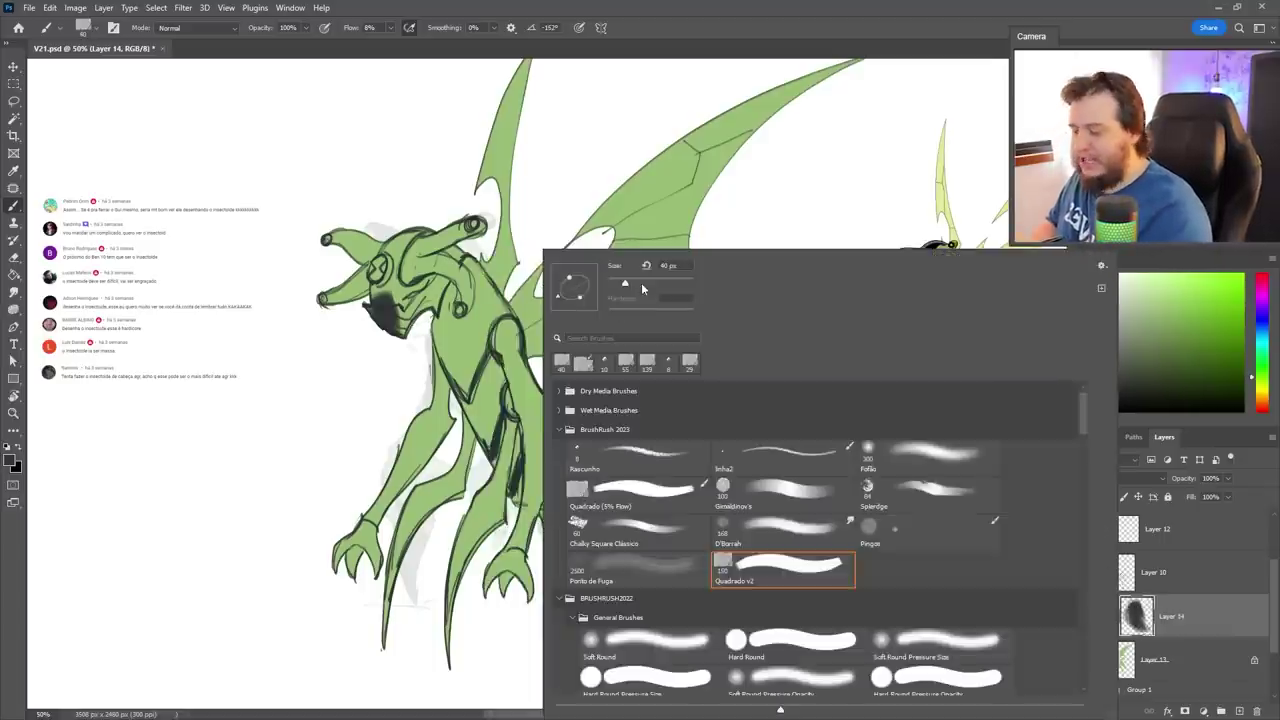
key(Return)
drag(384, 296, 402, 318)
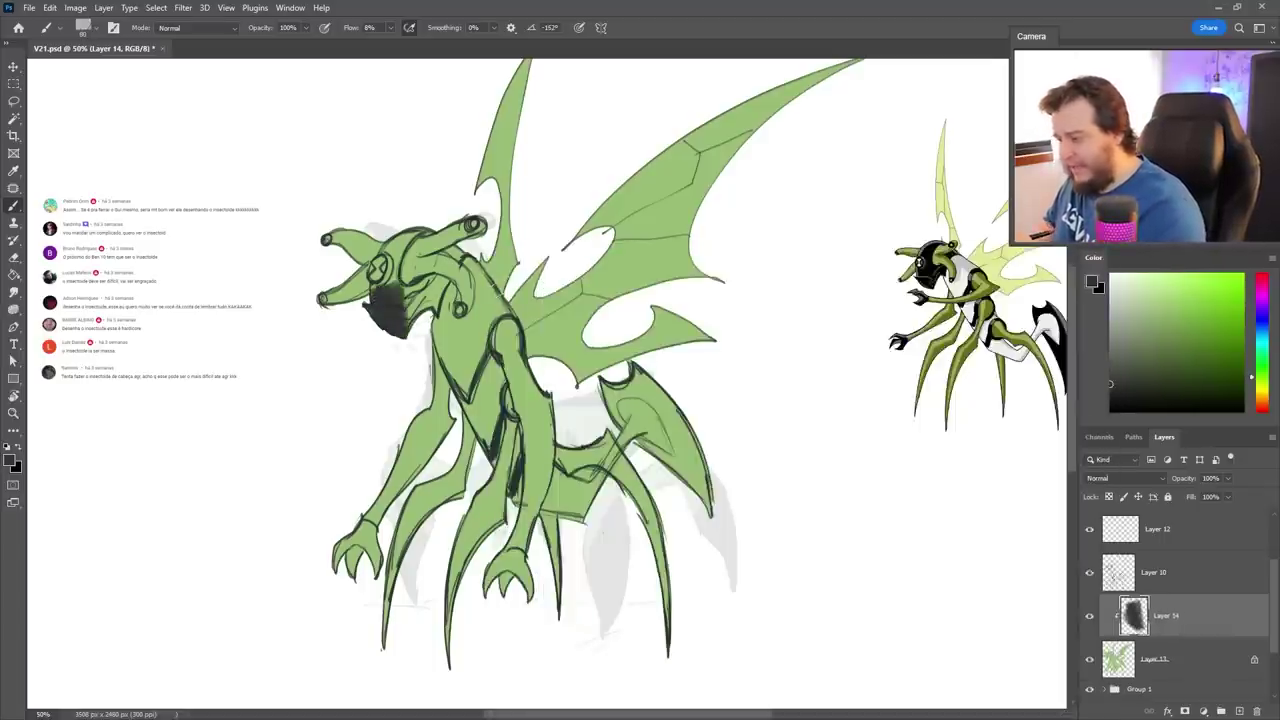
Raise the brush flow to 100% and paint the face and skull solid black around the eye and antennae.
mouse_move(390, 28)
mouse_down()
mouse_move(429, 62)
mouse_move(460, 60)
mouse_up()
mouse_move(408, 312)
mouse_down()
mouse_move(434, 287)
mouse_move(378, 297)
mouse_up()
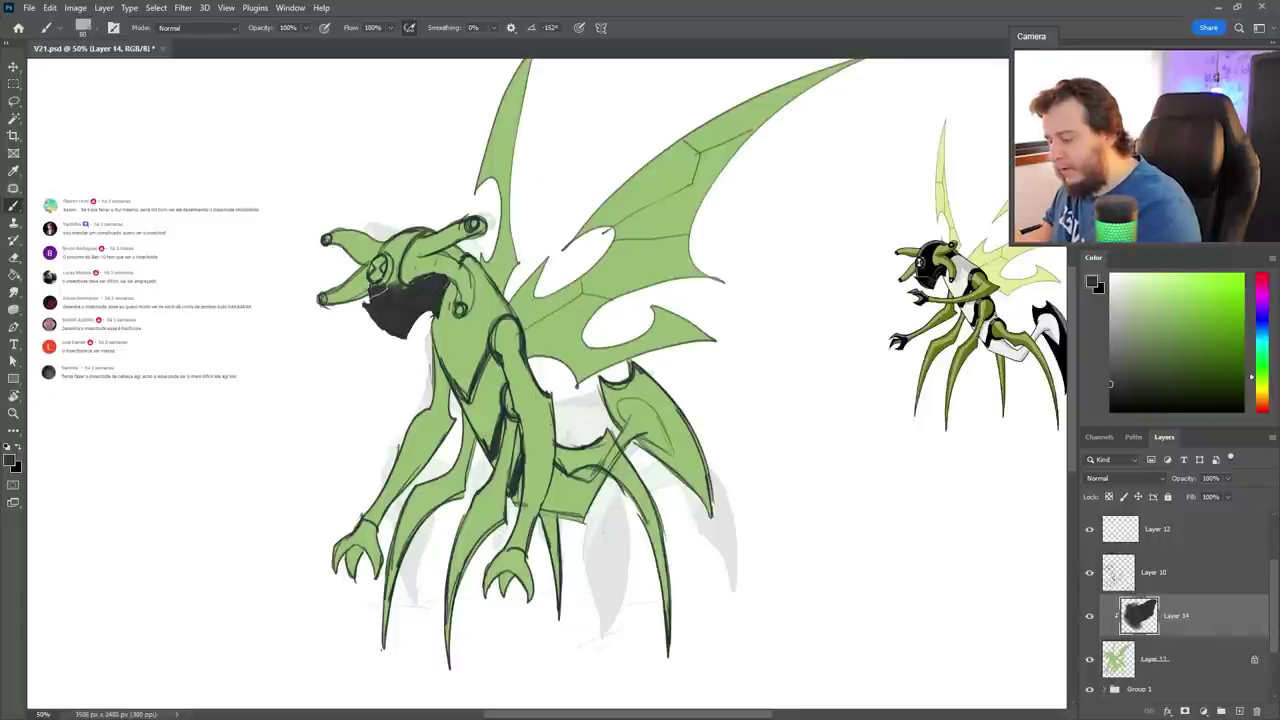
drag(384, 250, 410, 232)
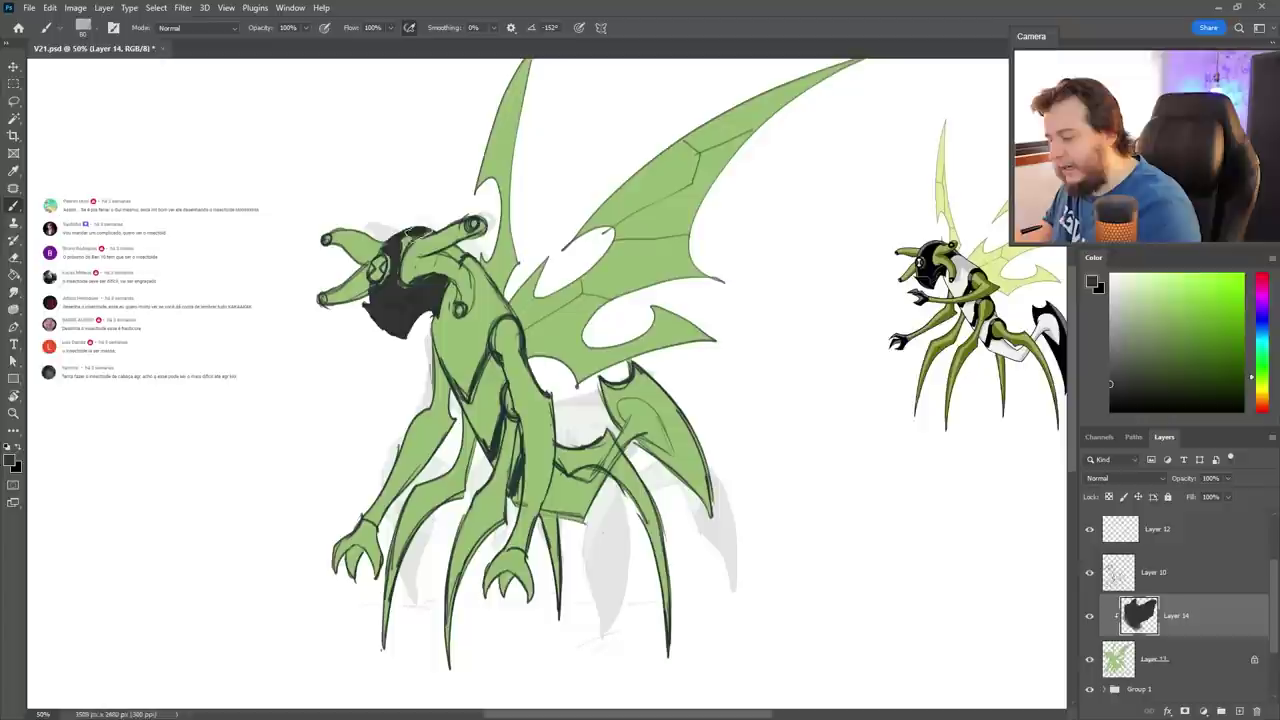
drag(392, 288, 402, 300)
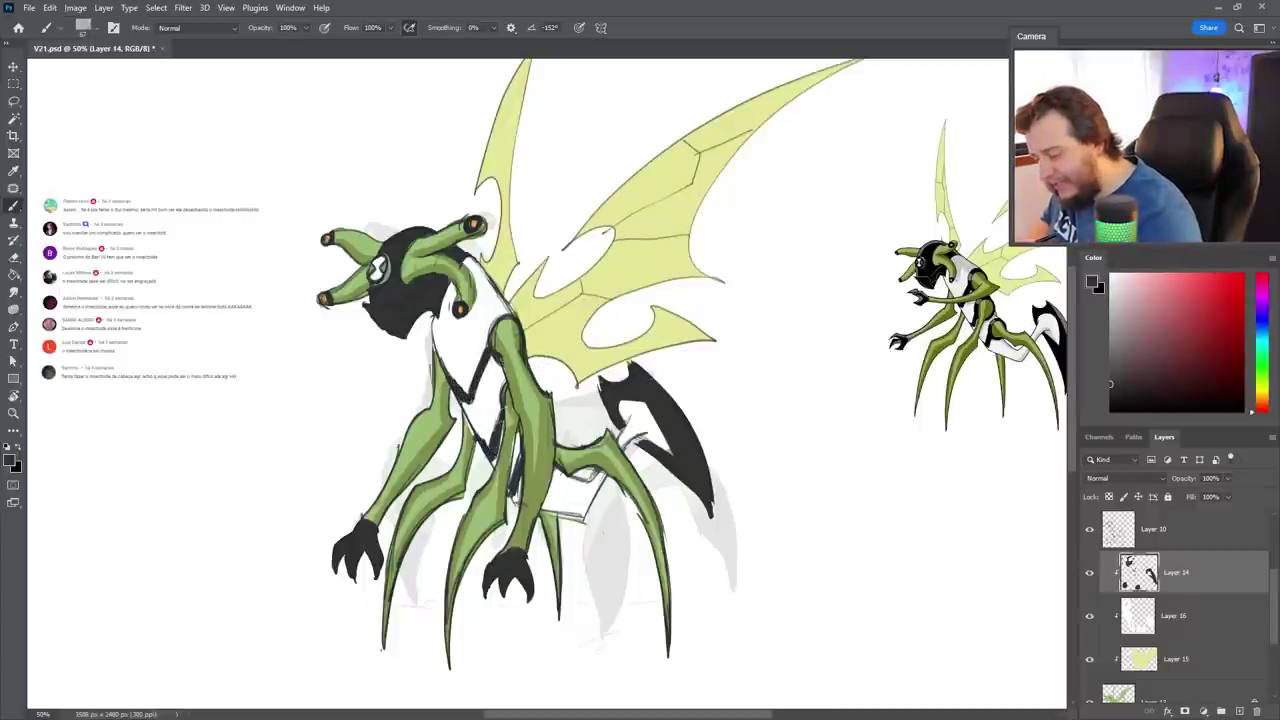
Paint black bands around the near shoulder and along the chest's V-shaped outlines.
drag(491, 324, 498, 345)
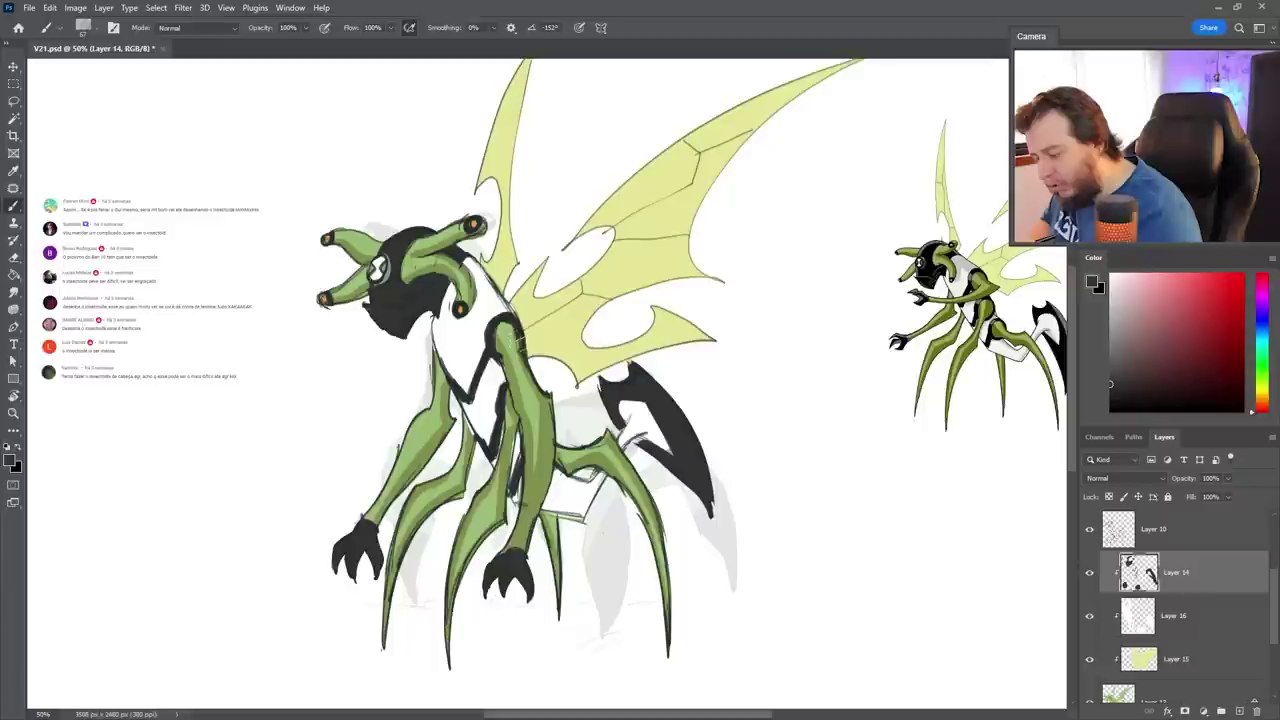
key(e)
key(b)
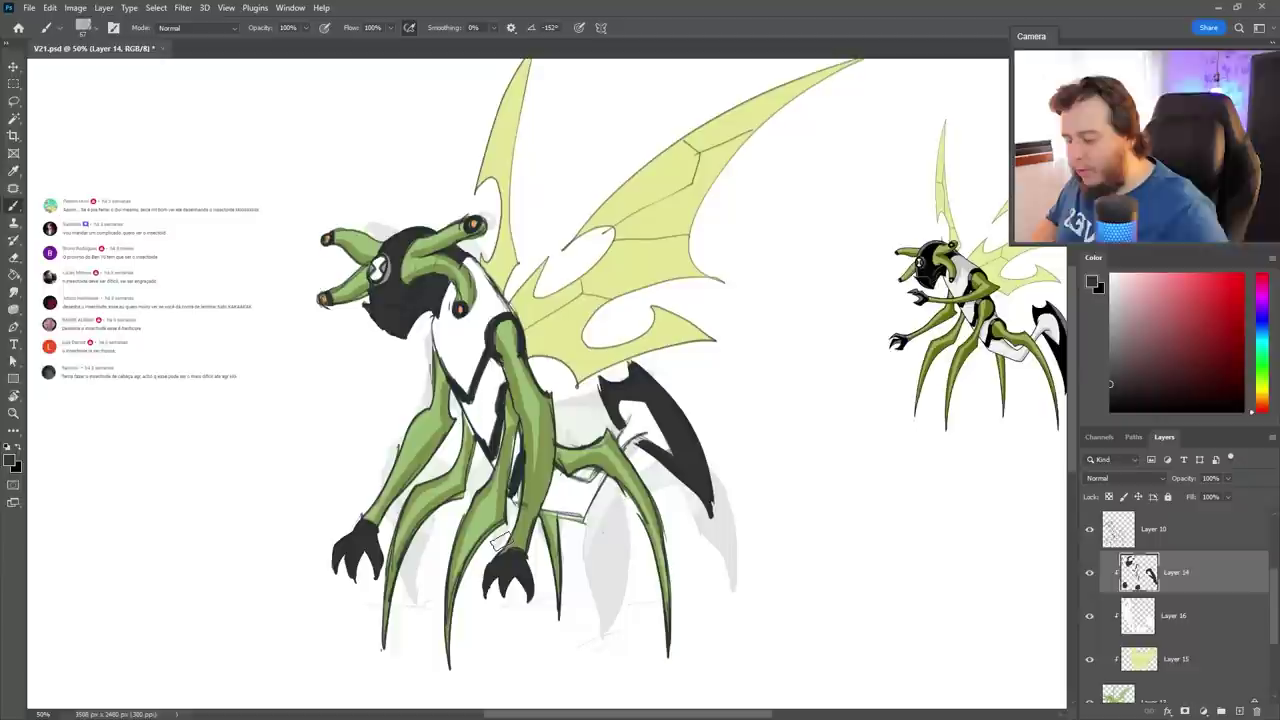
Lock the line-art layer's transparent pixels and recolor the mouth and face lines grey.
key(x)
key(alt+bracketleft)
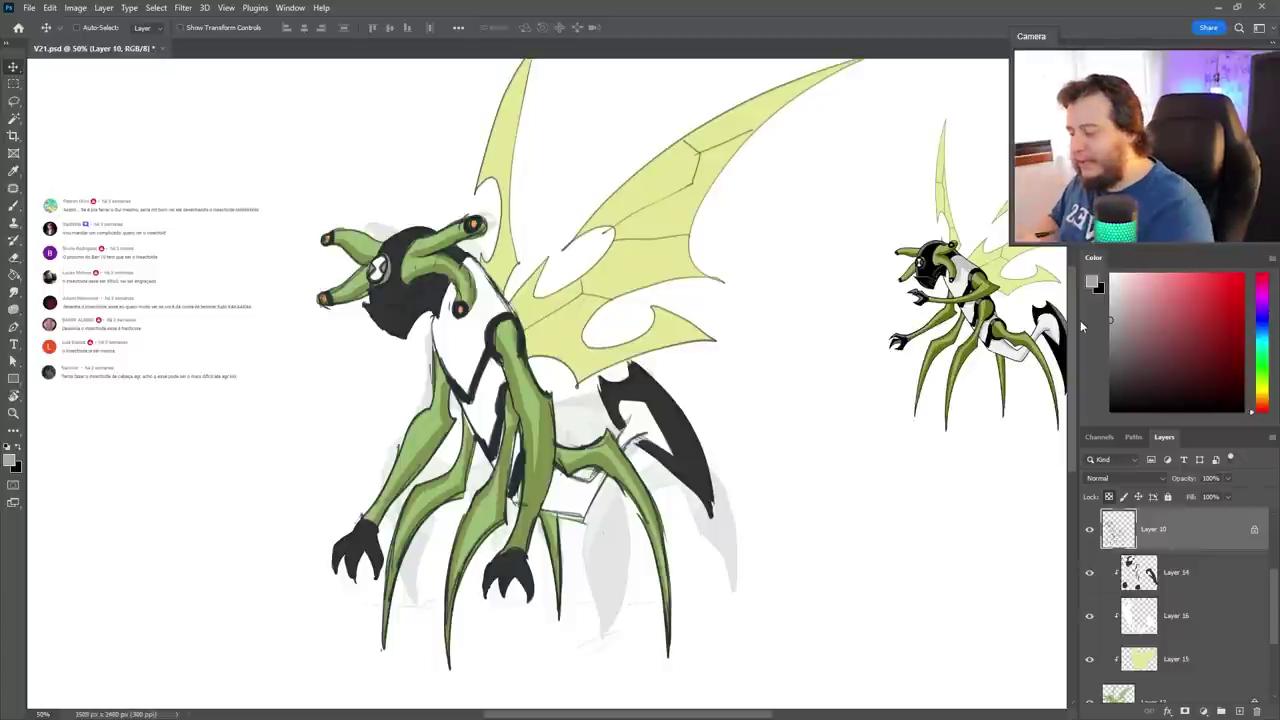
key(b)
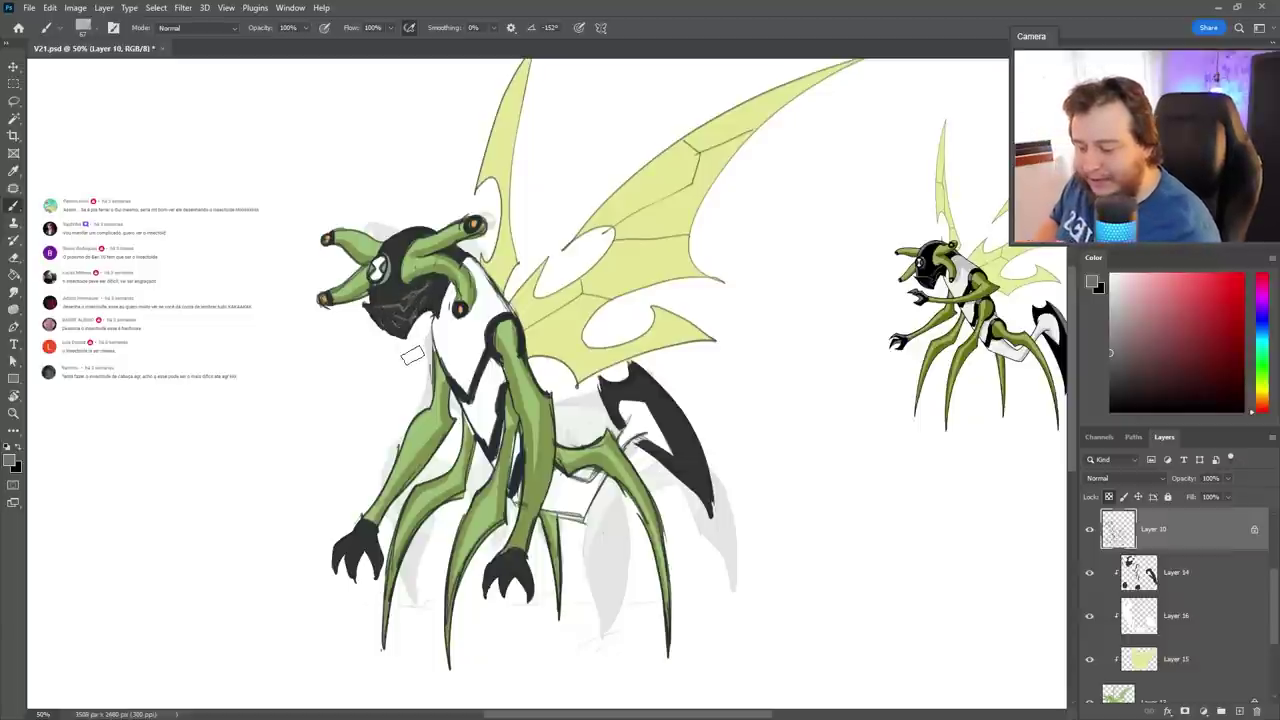
Lock the transparent pixels of the black color layer and add grey highlights on top of the head.
click(1163, 585)
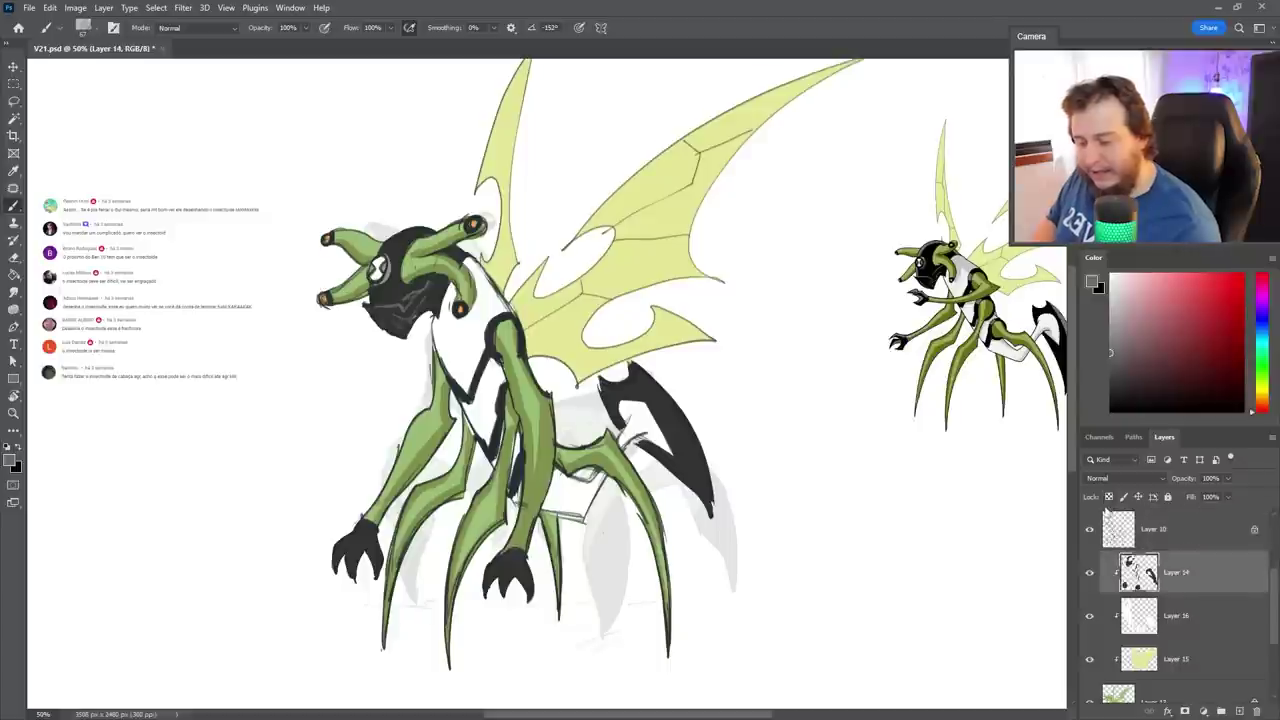
click(1109, 498)
drag(386, 255, 424, 235)
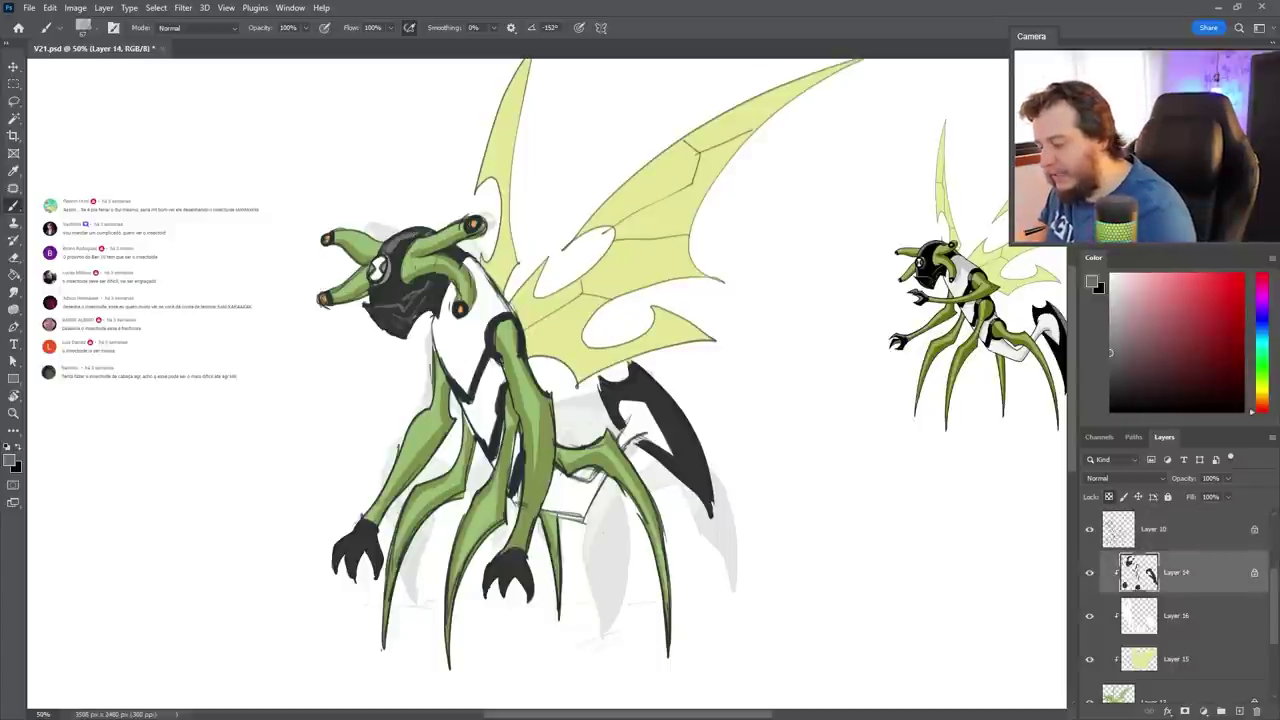
key(ctrl+z)
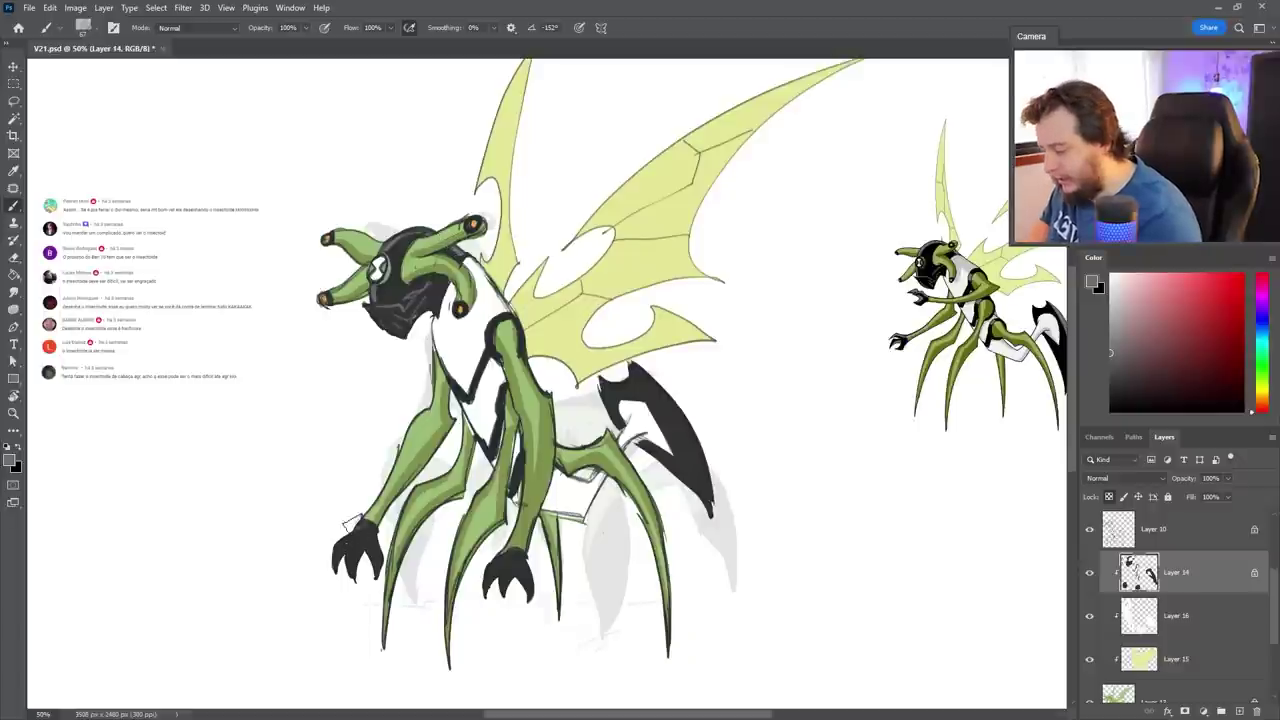
Paint grey highlights on both clawed hands and along the black tail blade.
mouse_move(342, 528)
mouse_down()
mouse_move(328, 575)
mouse_move(374, 570)
mouse_up()
drag(502, 559, 487, 592)
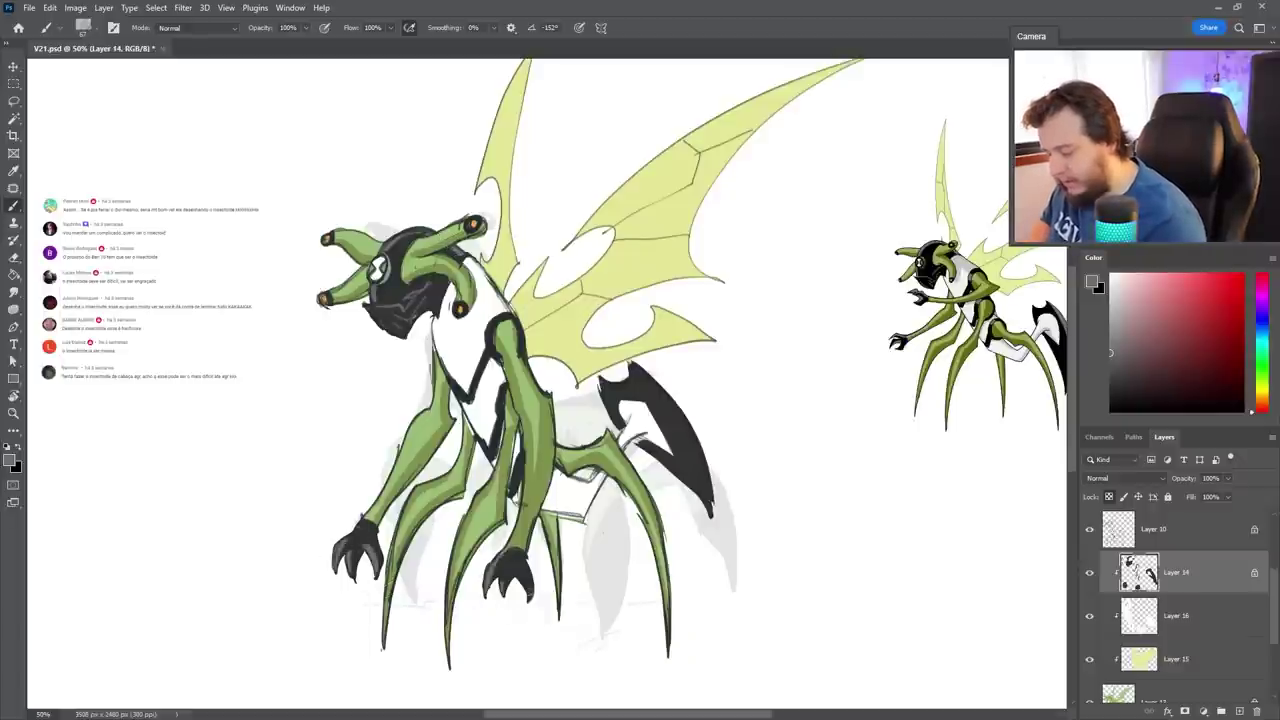
drag(635, 372, 713, 505)
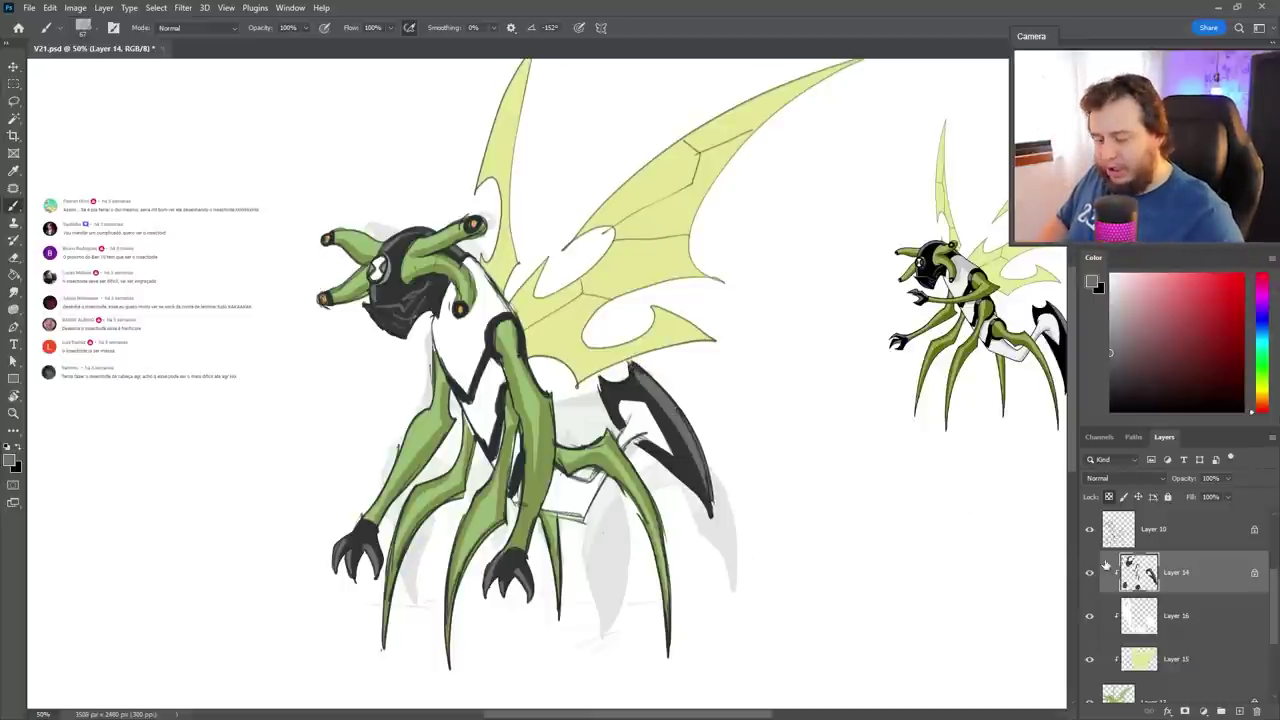
Lock the white color layer's transparent pixels and shade the chest and underbelly with light grey.
click(1140, 615)
key(e)
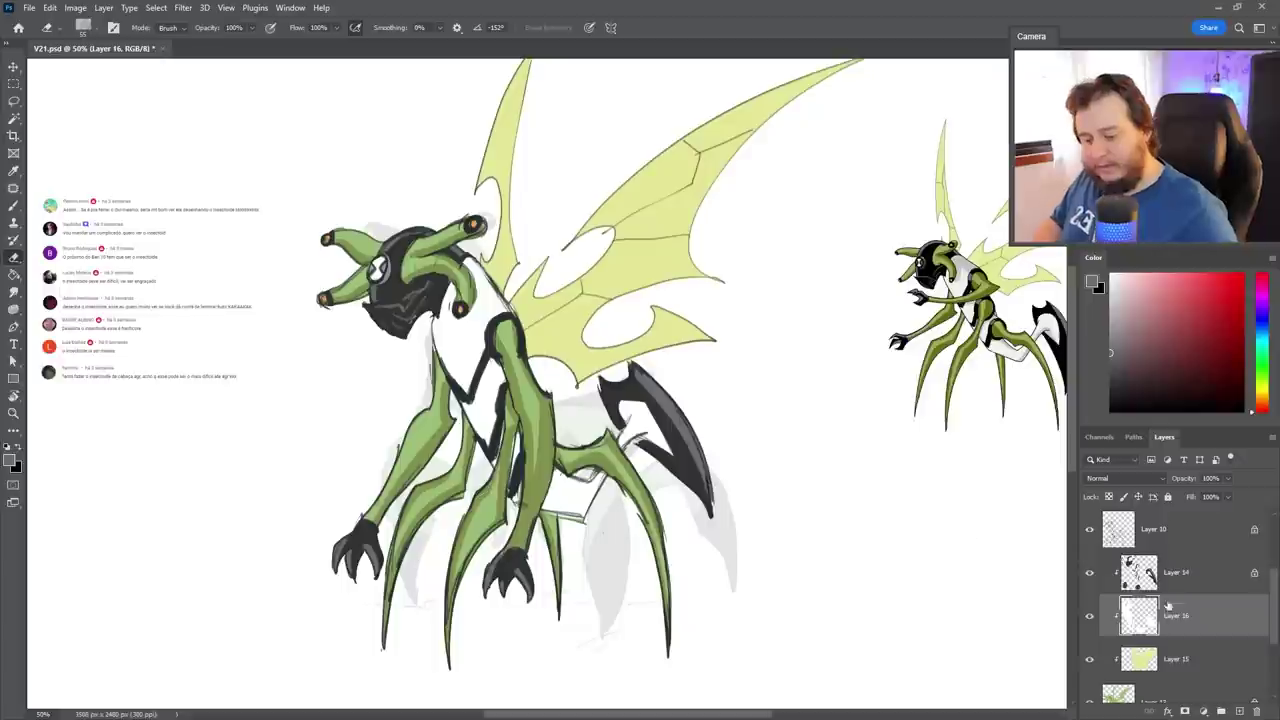
key(b)
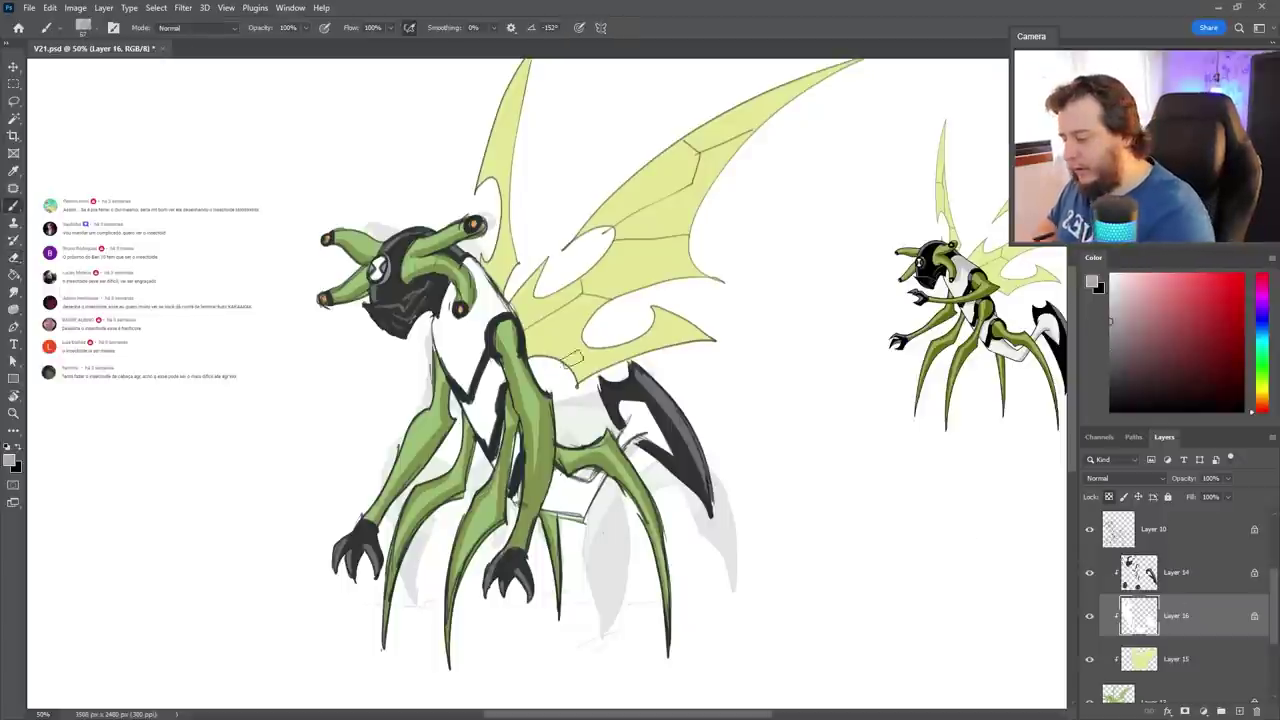
mouse_move(441, 314)
mouse_down()
mouse_move(438, 342)
mouse_move(470, 302)
mouse_move(488, 446)
mouse_up()
alt+click(442, 330)
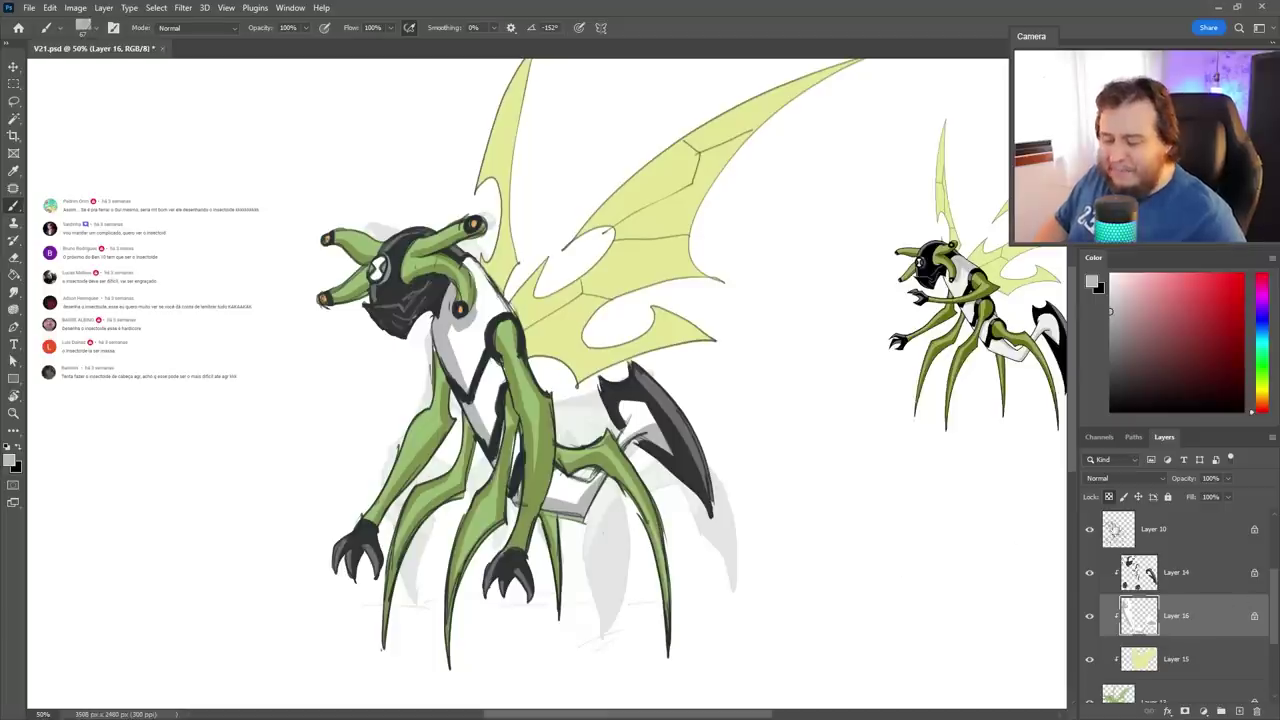
Remove the reference image from view and present the winged alien beside the from-memory drawing on a light grey background.
scroll(1135, 596, up, 3)
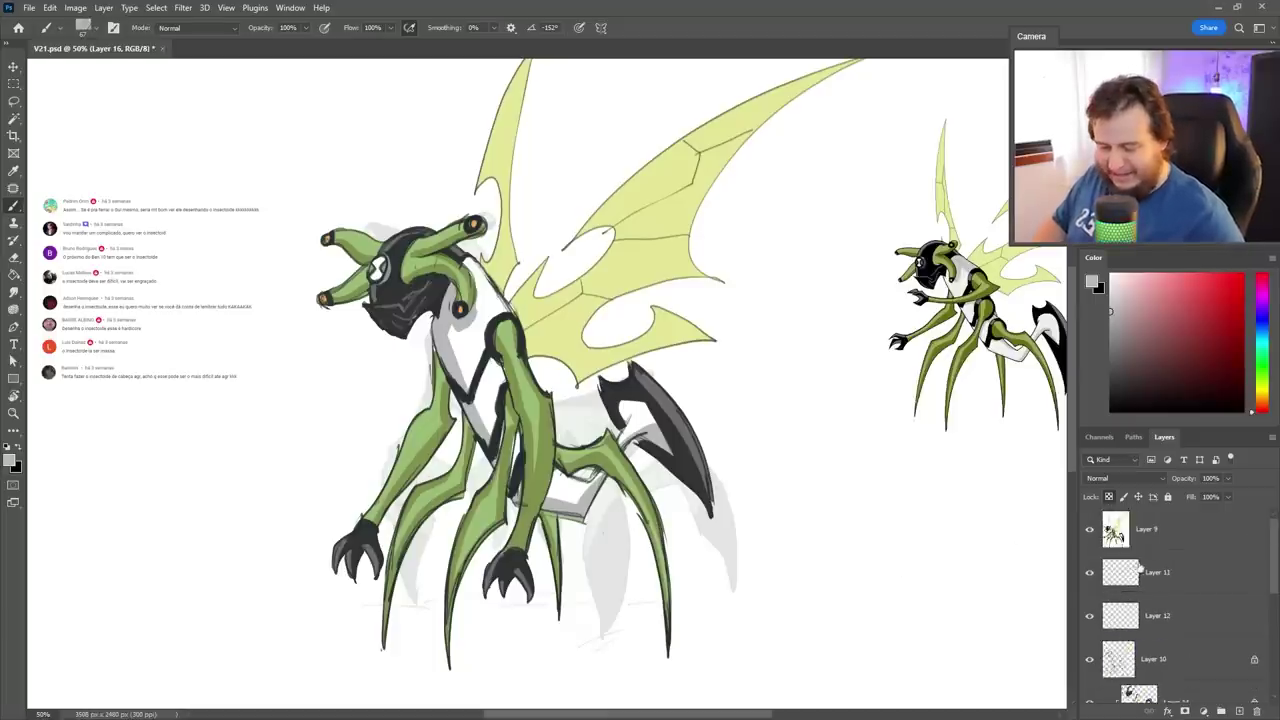
click(1150, 533)
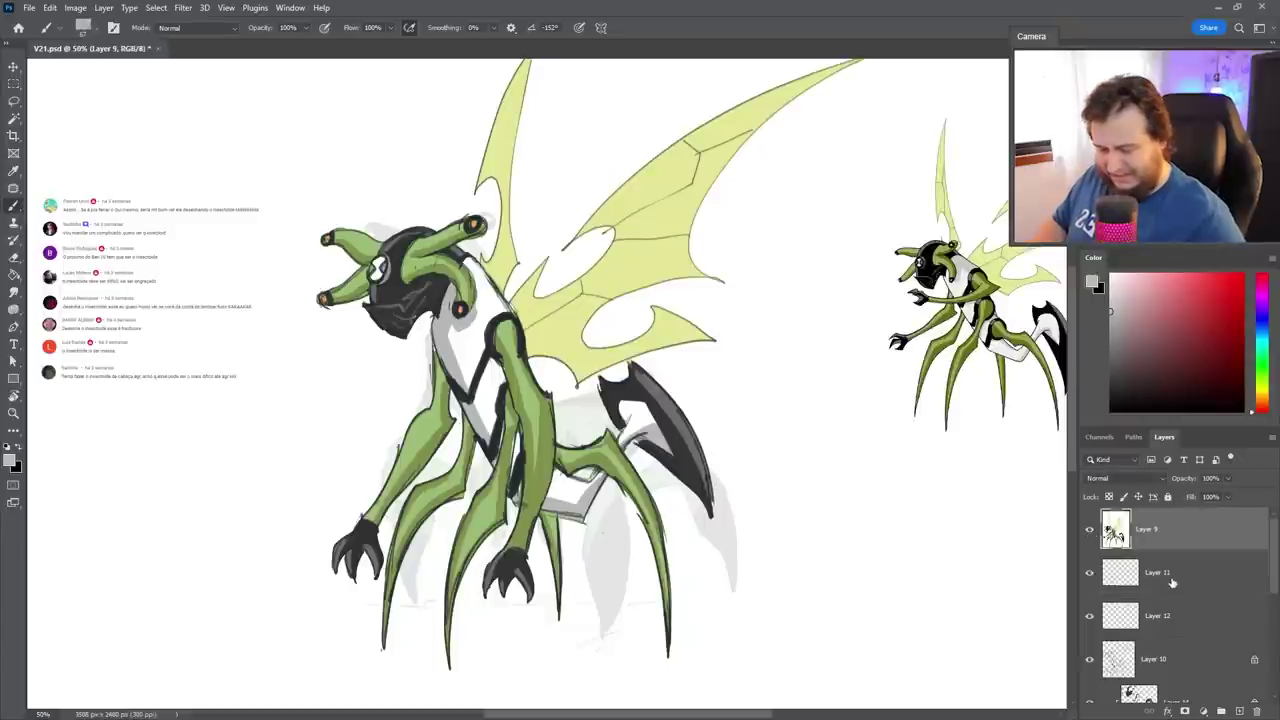
scroll(1172, 583, down, 3)
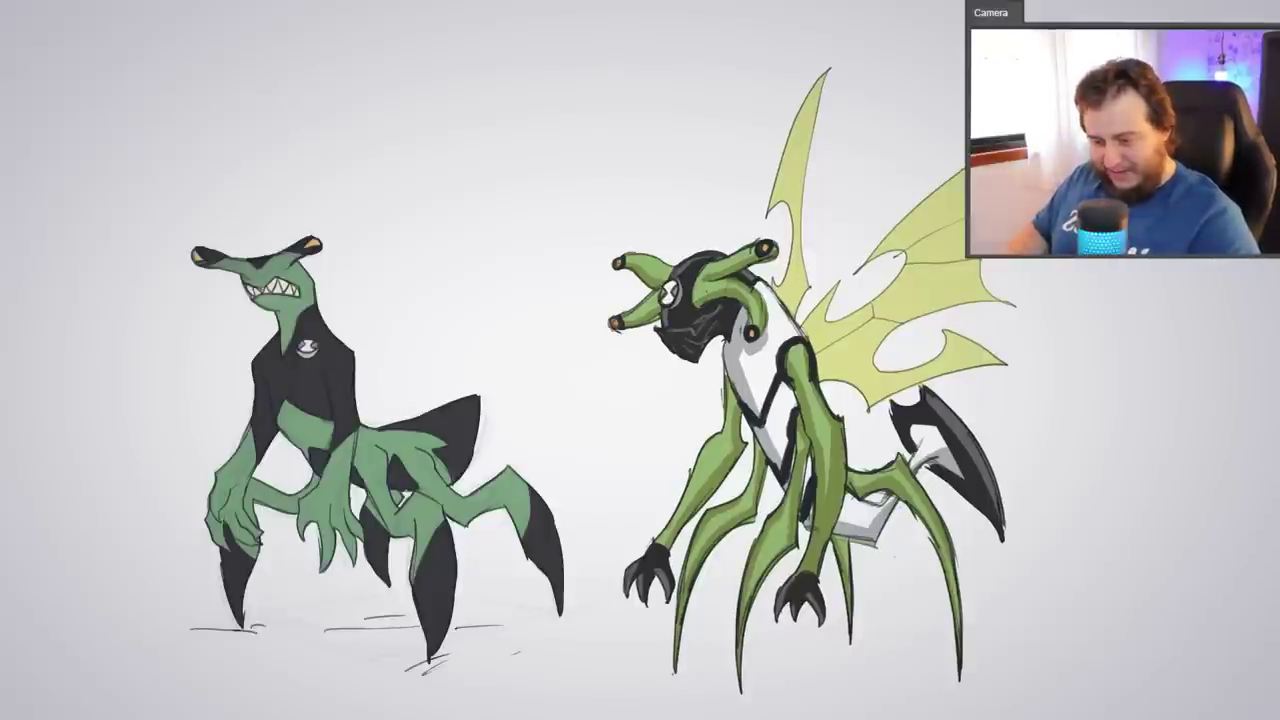
Adjust the brush and recolor the green belly patch of the from-memory alien light grey.
right_click(712, 287)
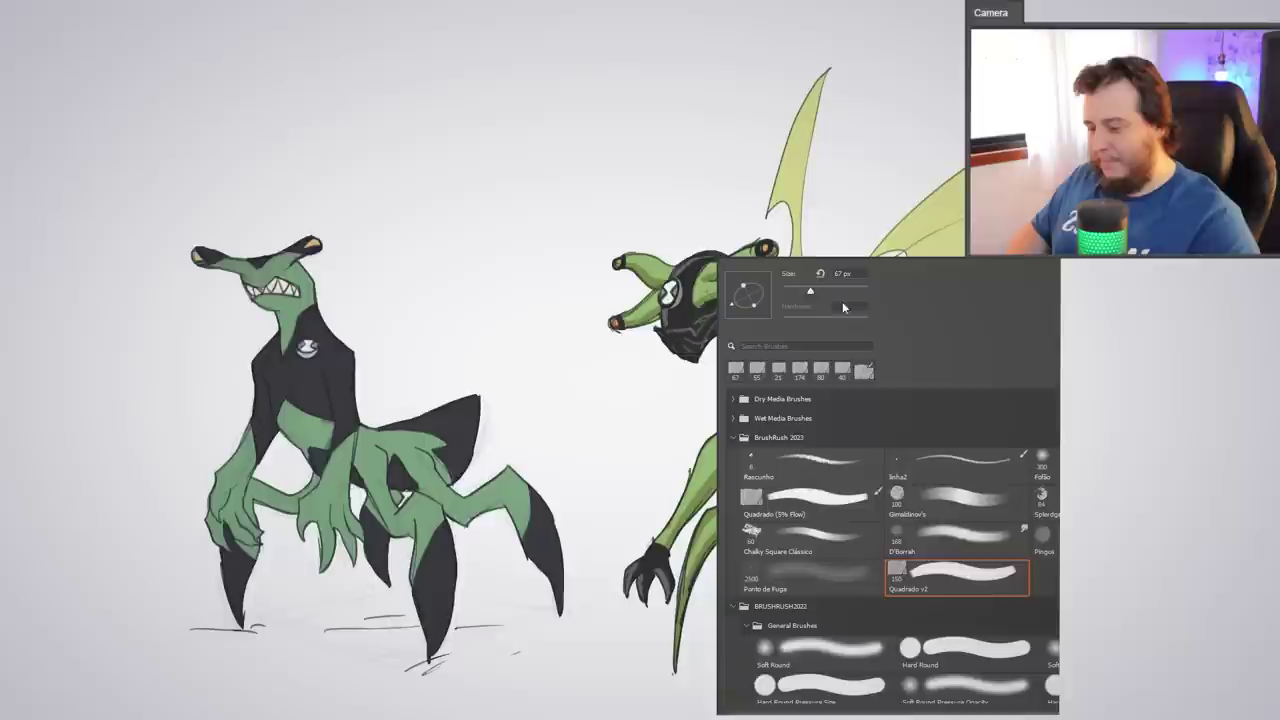
click(433, 140)
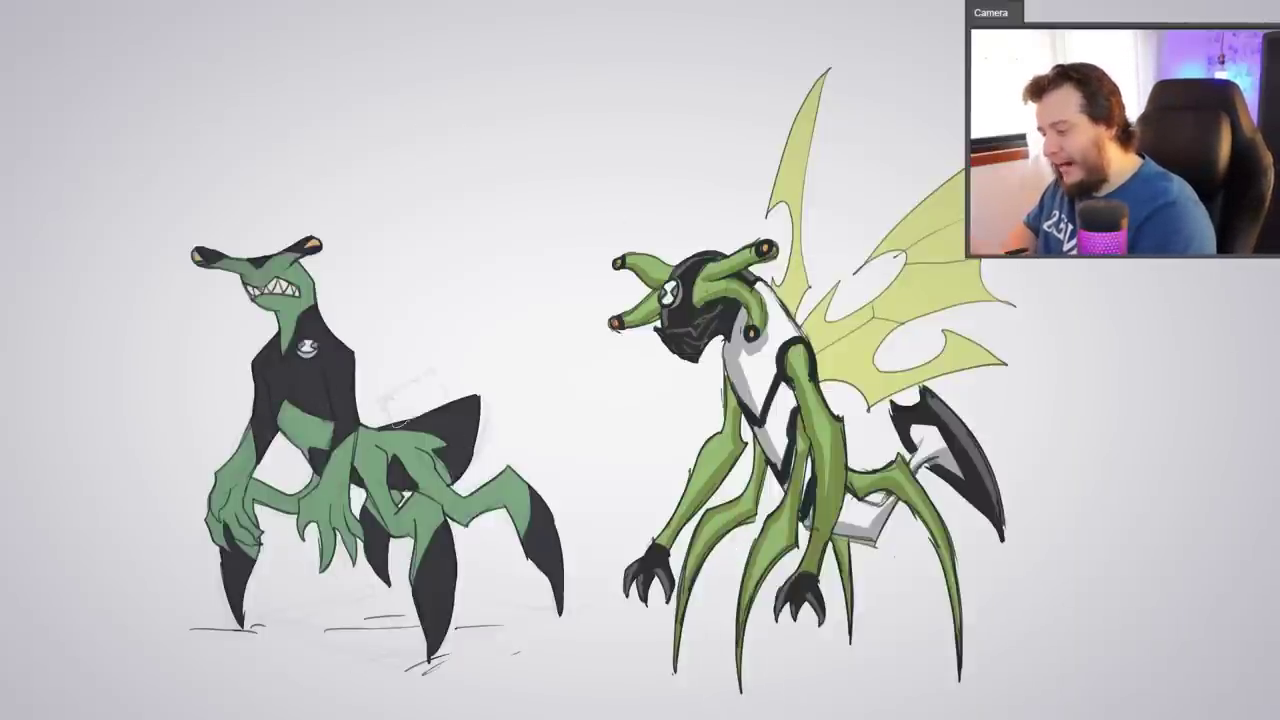
right_click(423, 380)
mouse_move(297, 400)
mouse_down()
mouse_move(293, 415)
mouse_move(320, 438)
mouse_up()
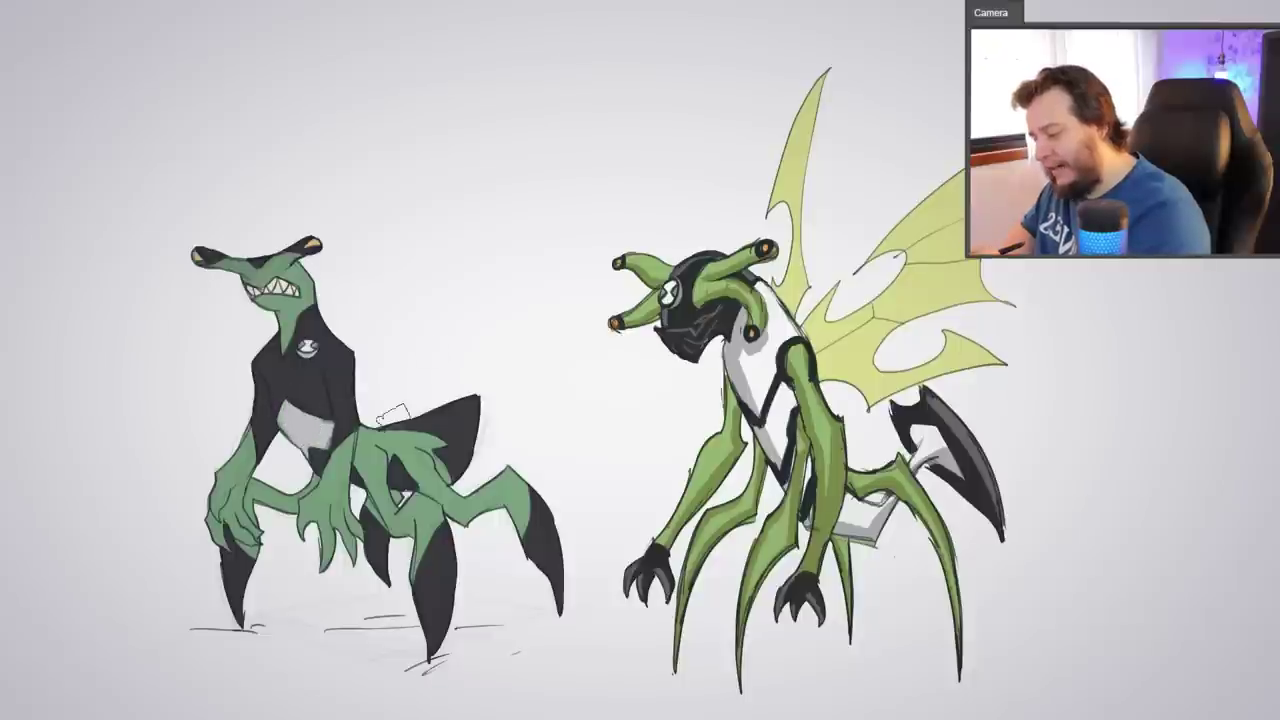